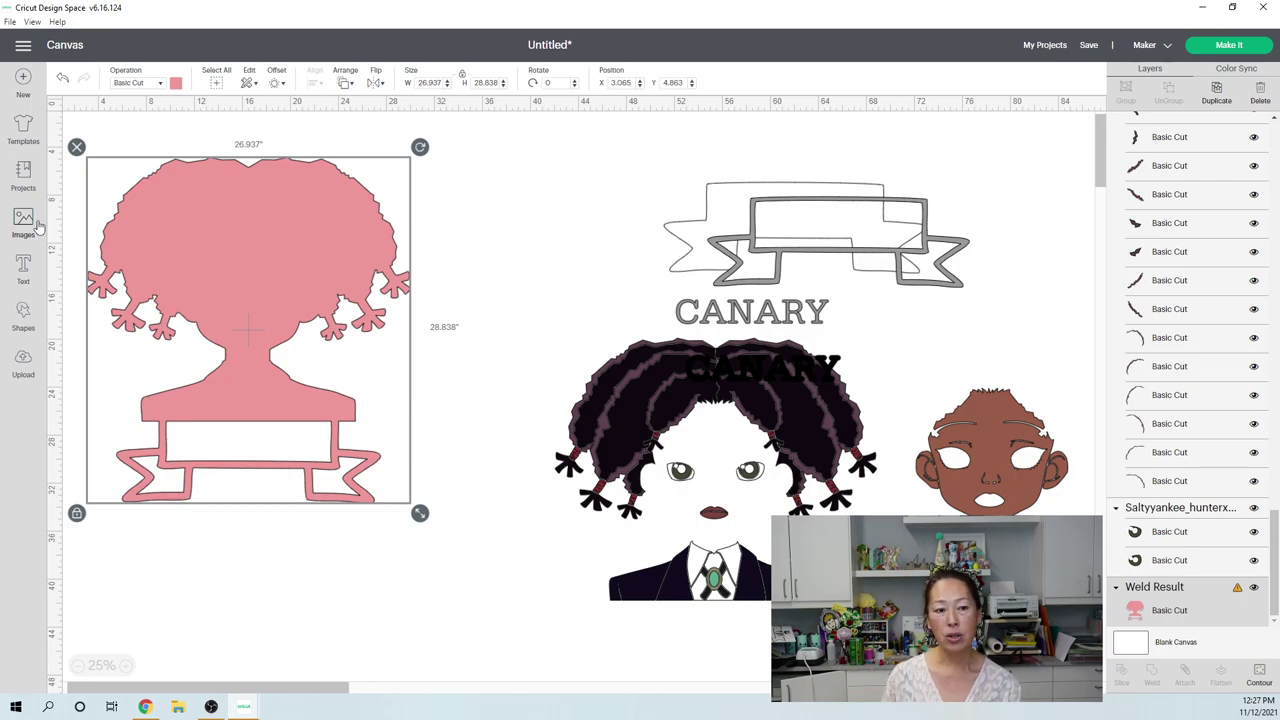
Step: Search the uploaded images for "squares" and add the three-by-three grid of touching squares to the canvas
left_click(24, 222)
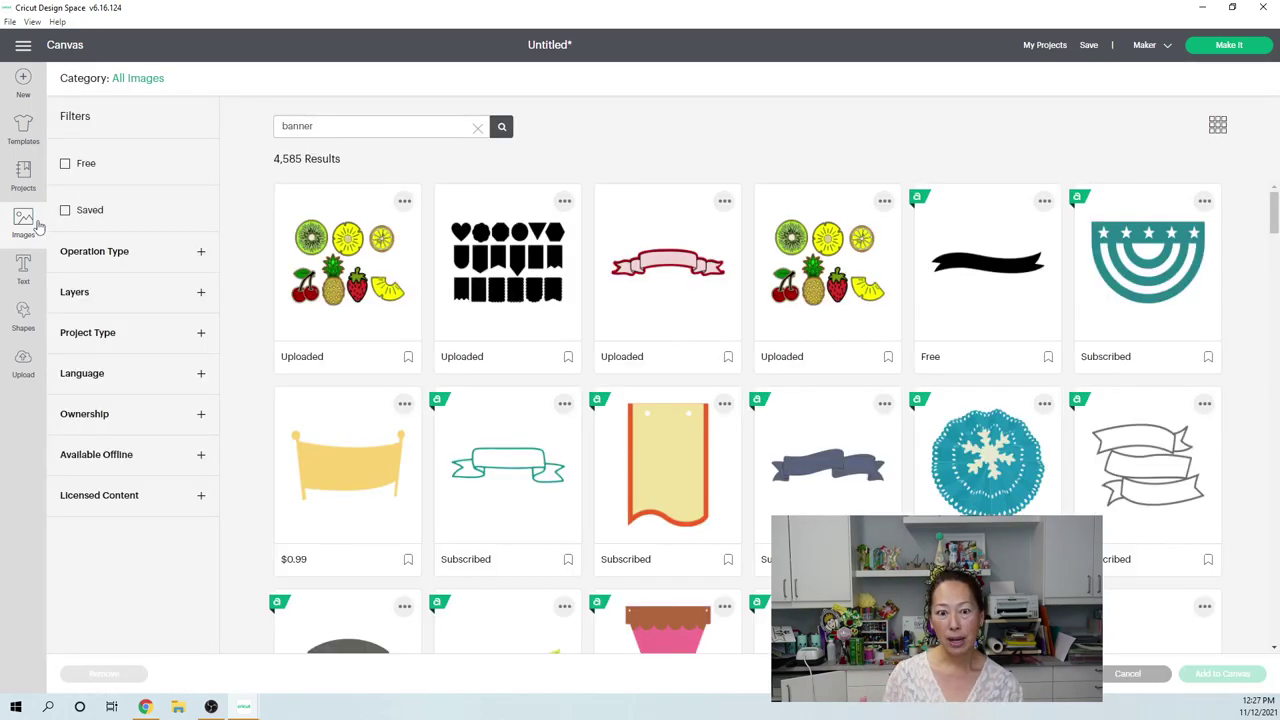
left_click_drag(358, 128, 228, 122)
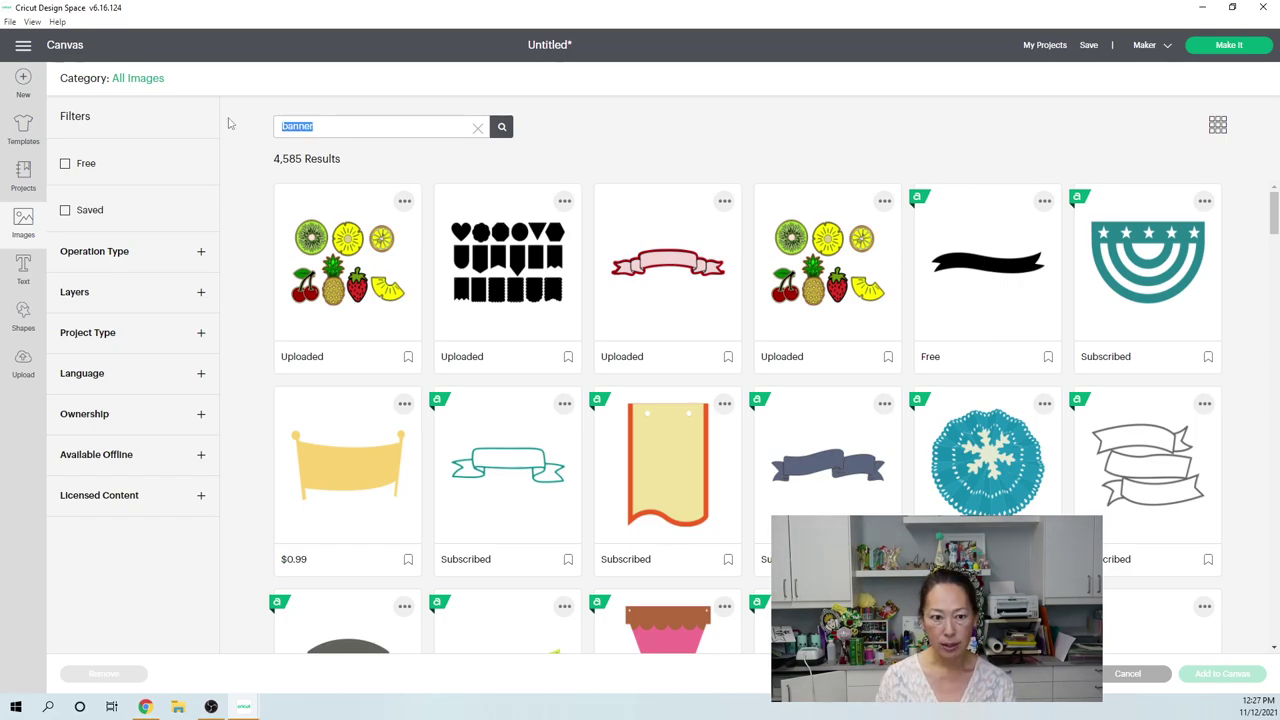
type("squares")
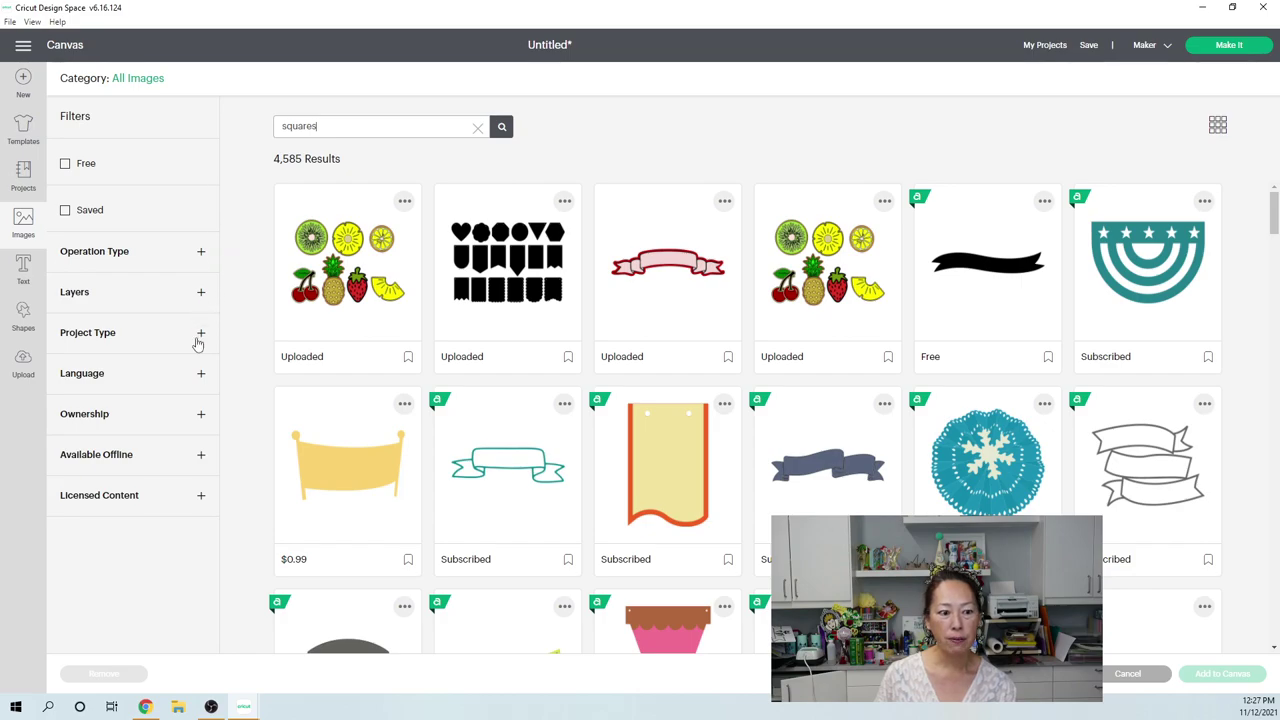
left_click(200, 414)
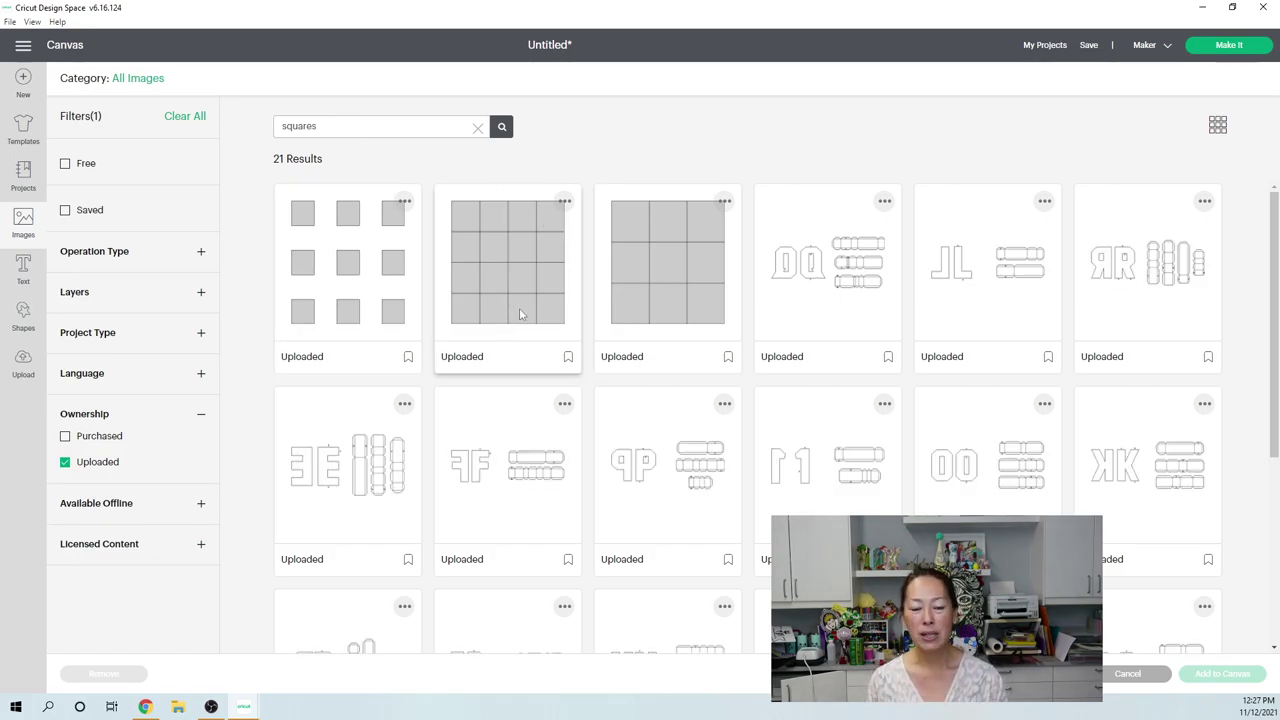
left_click(698, 298)
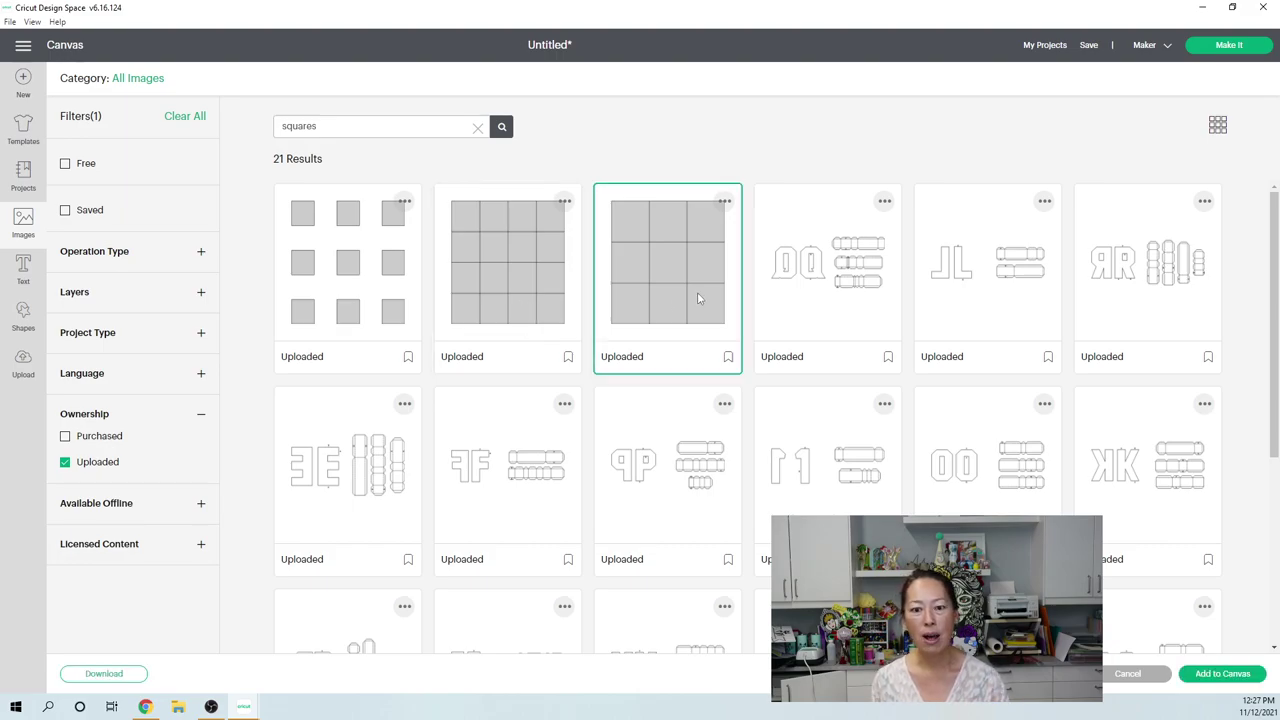
left_click(1222, 674)
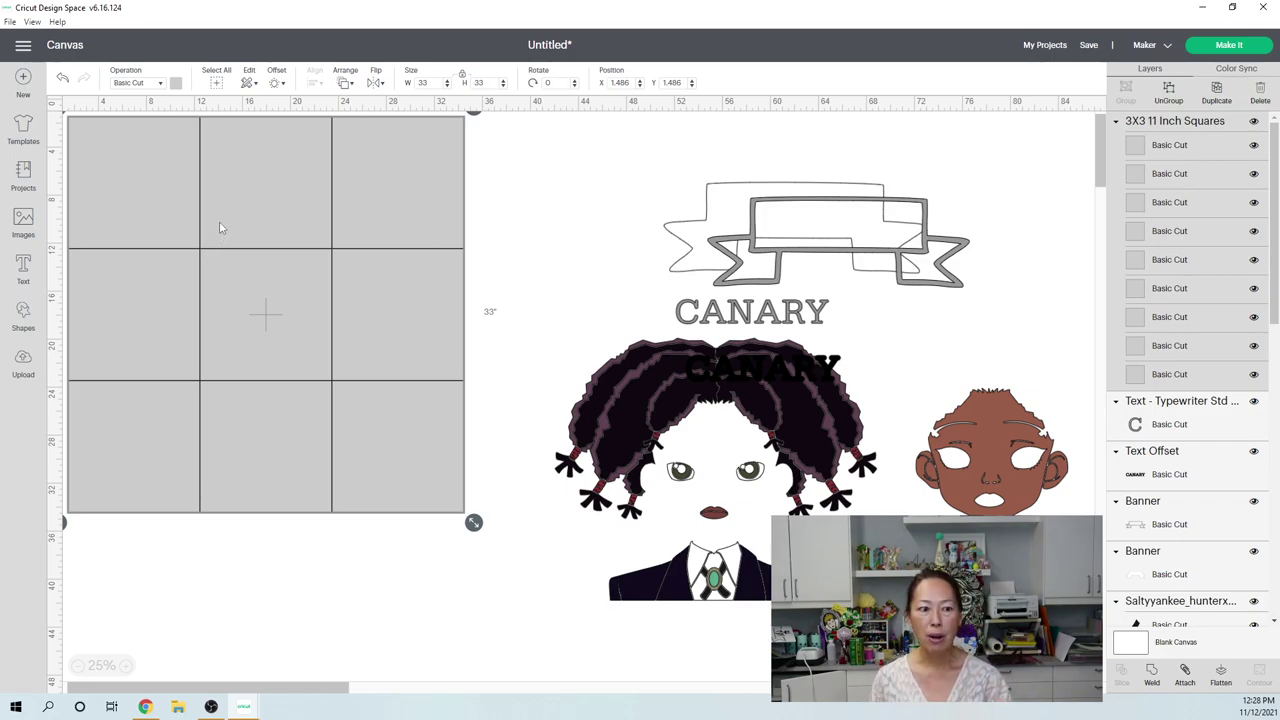
Step: Set the square grid's position to X 1, Y 1
left_click(622, 83)
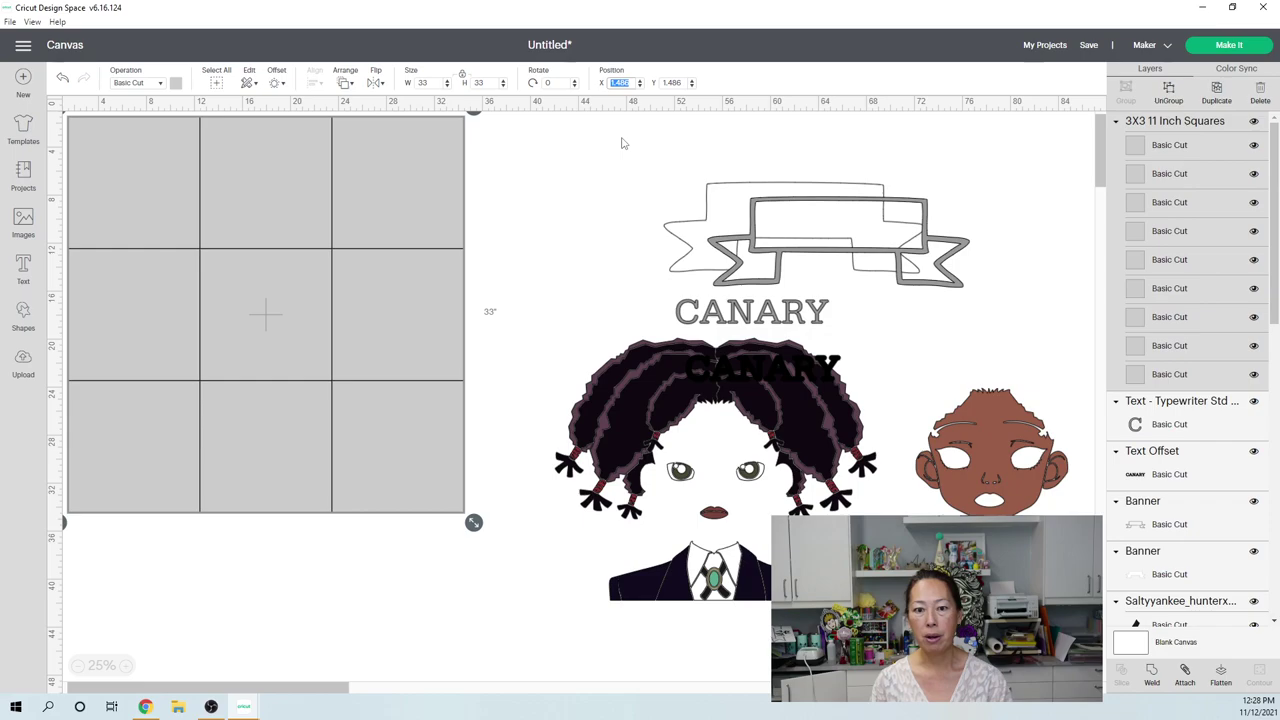
type("1")
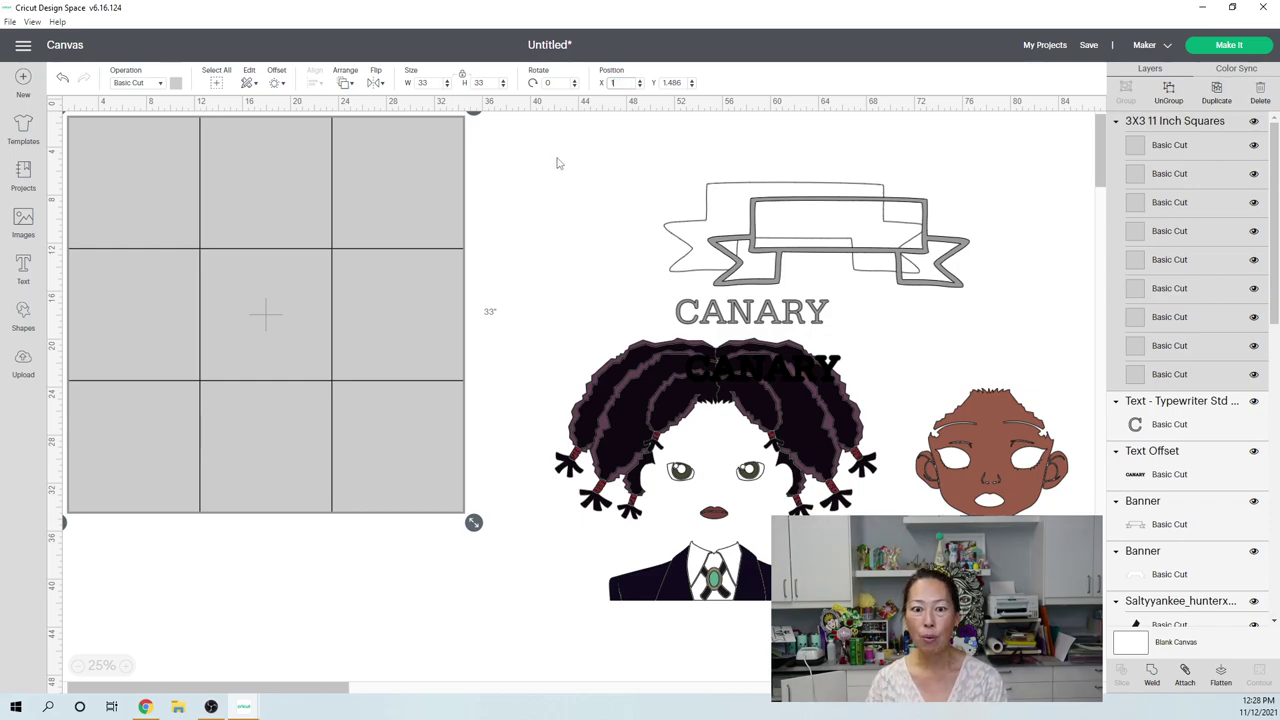
key("Tab")
type("1")
key("Return")
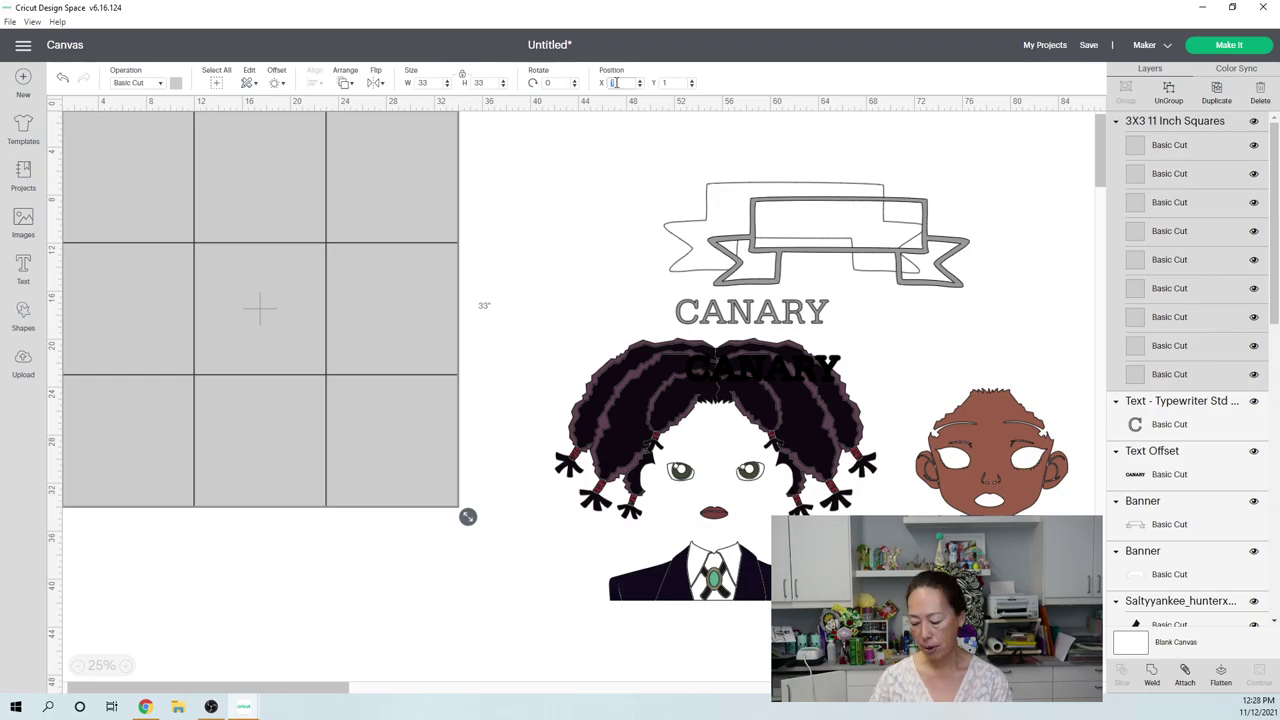
Step: Position the square grid at X 2, Y 2 and ungroup it into individual squares
type("2")
key("Tab")
type("2")
key("Return")
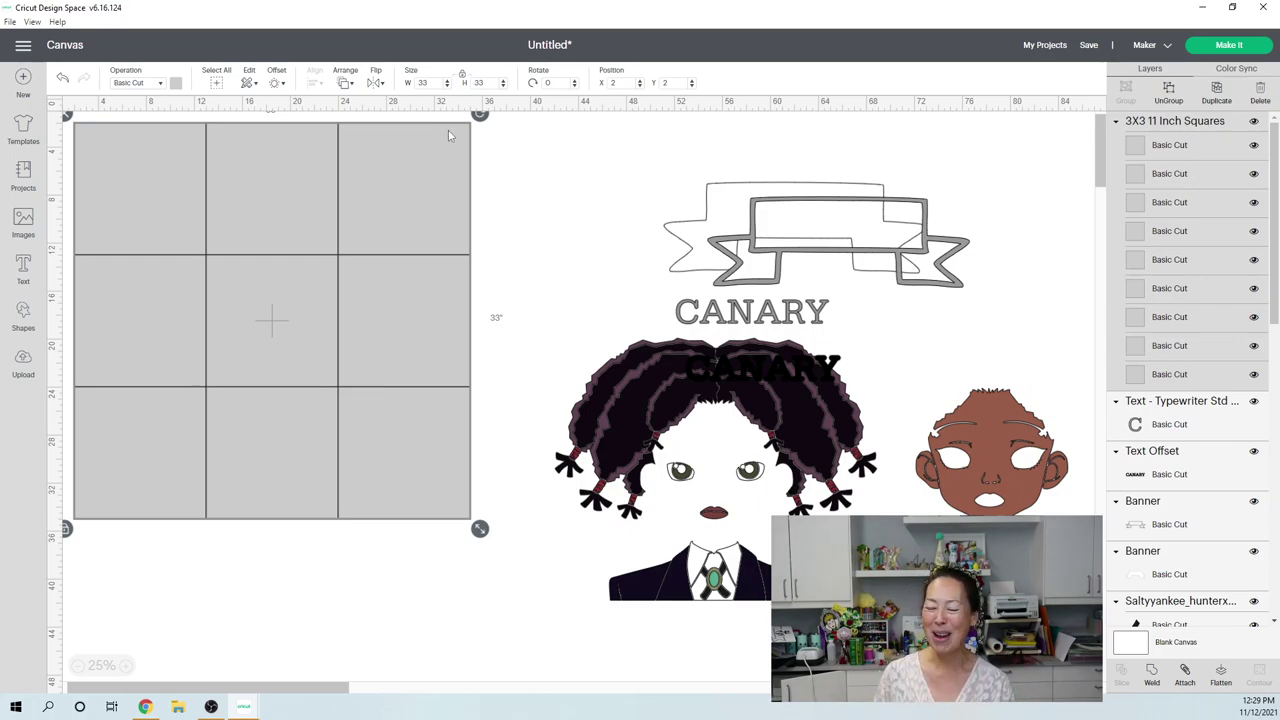
left_click(1181, 103)
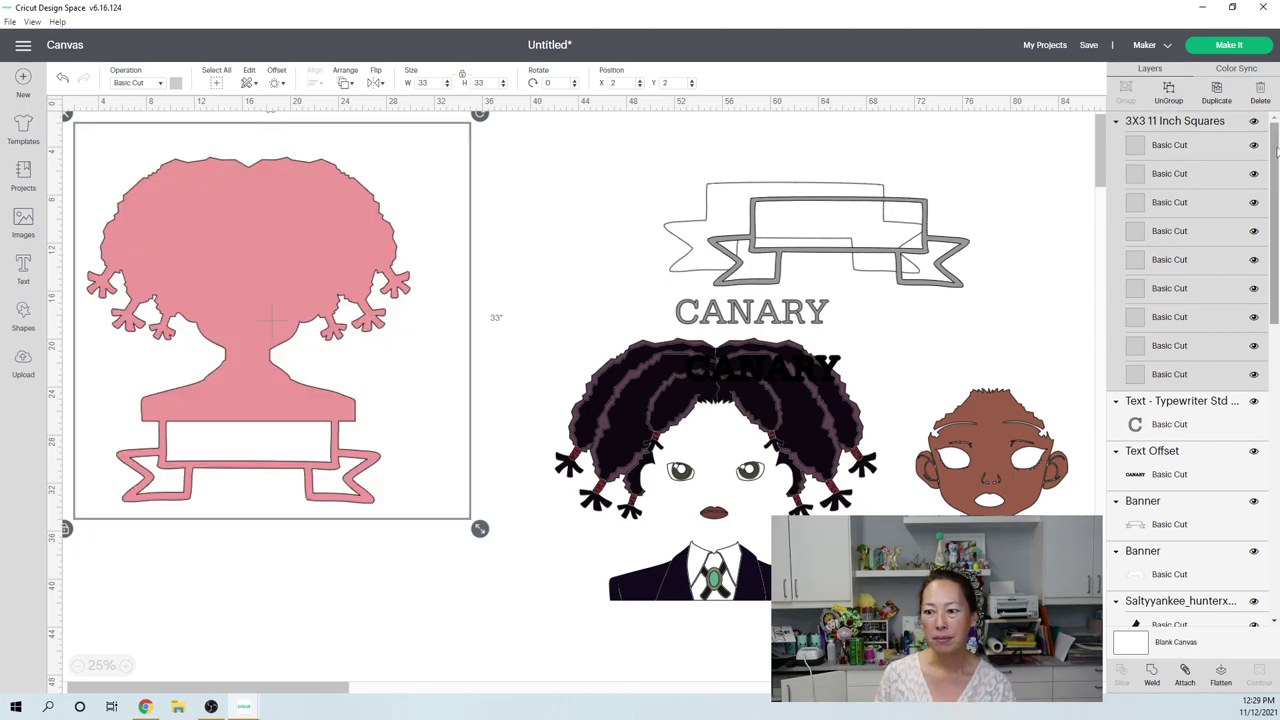
Step: Send the pink Weld Result silhouette to the front, on top of the squares
left_click_drag(1276, 148, 1275, 637)
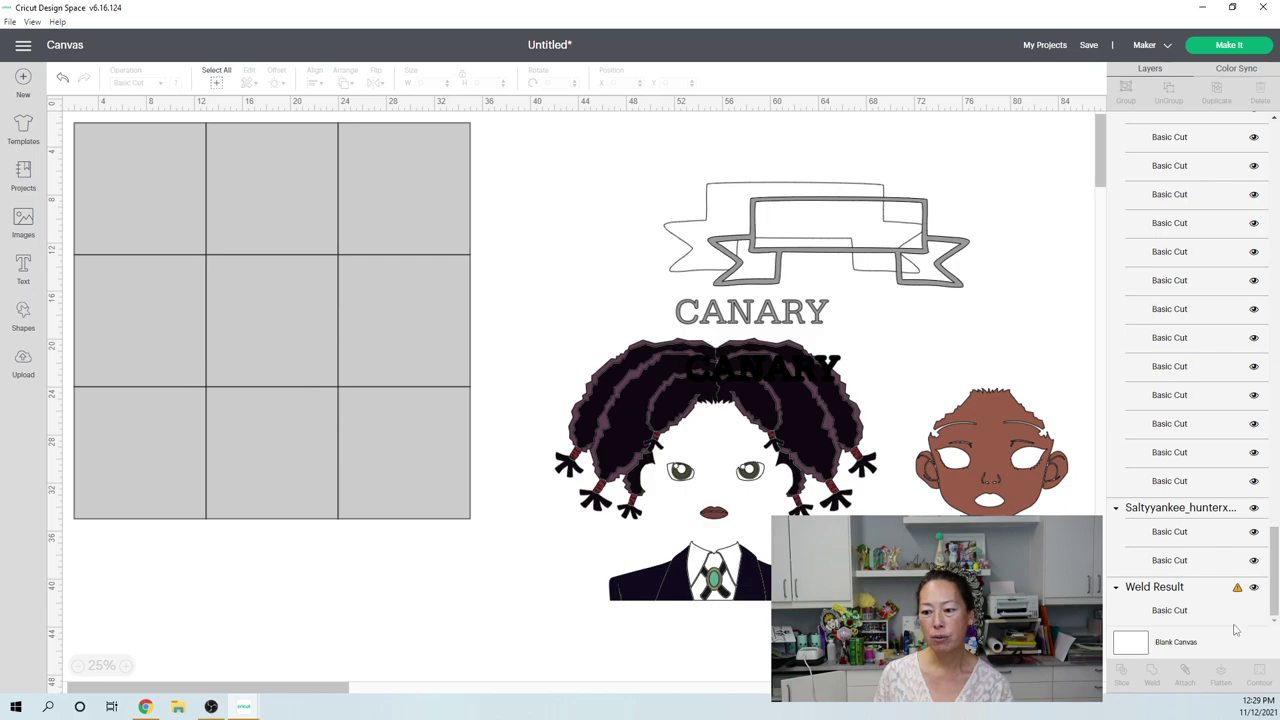
left_click(1183, 613)
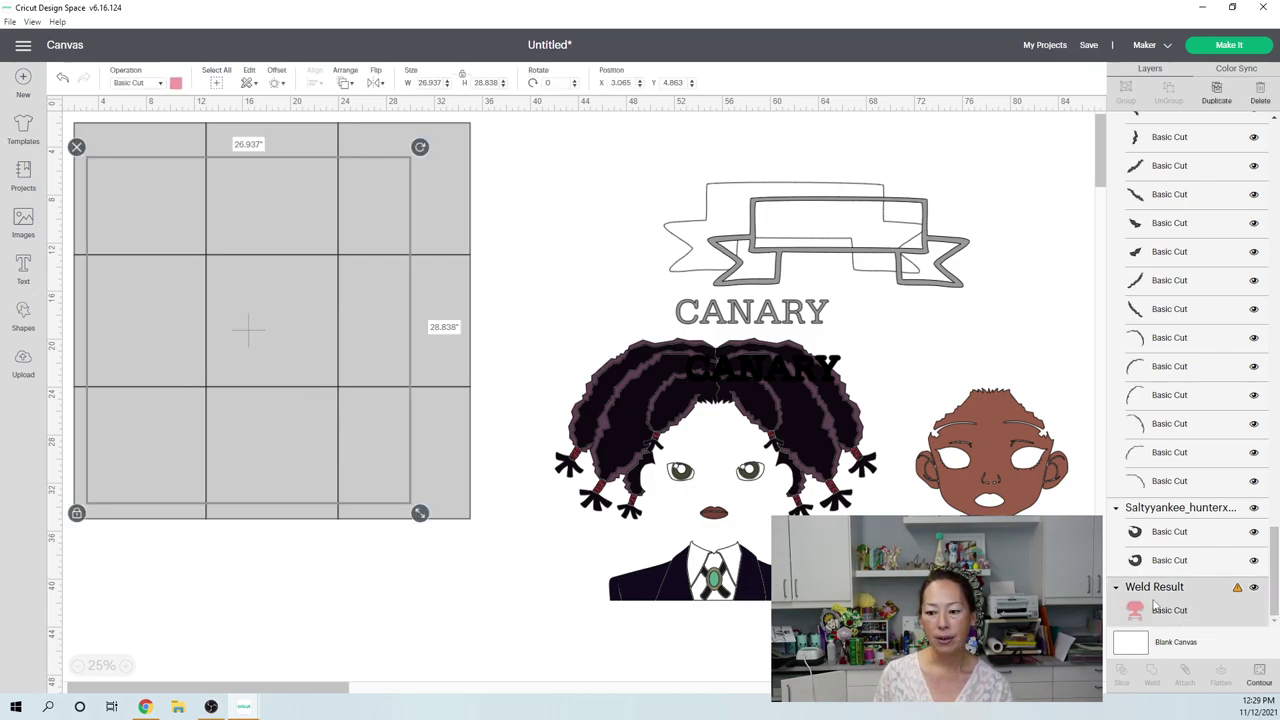
left_click(284, 88)
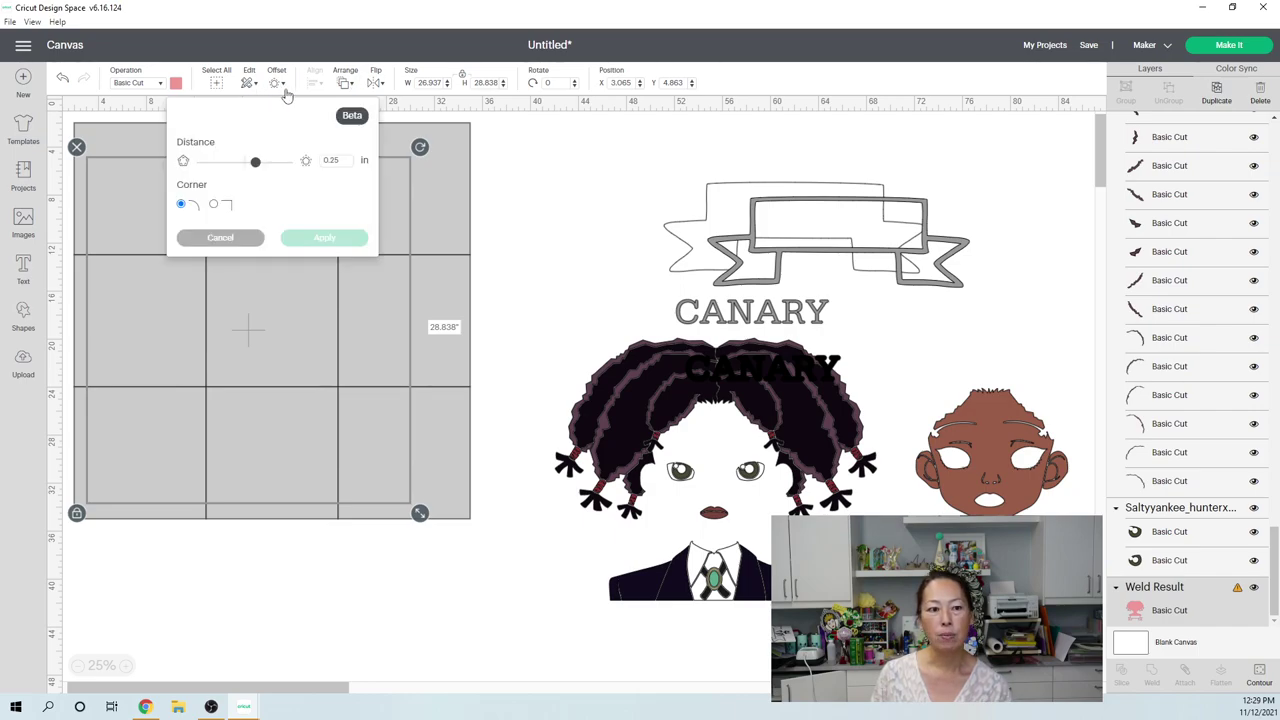
left_click(345, 82)
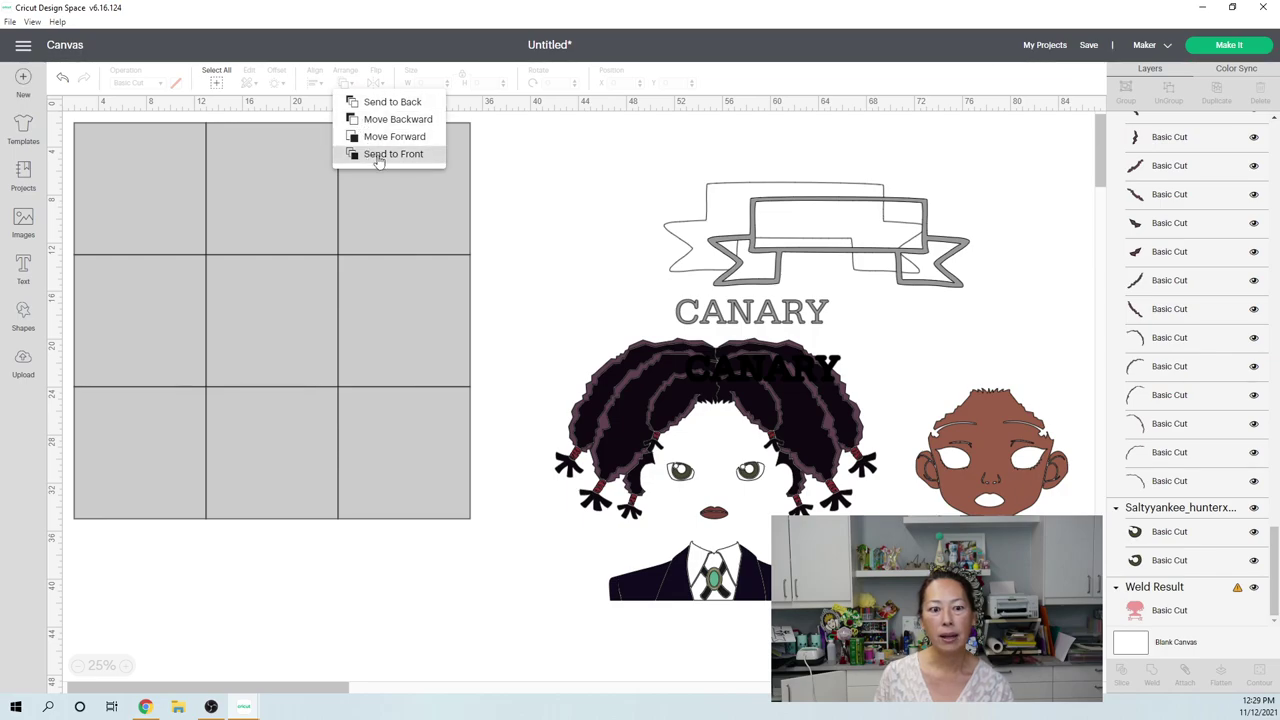
left_click(378, 158)
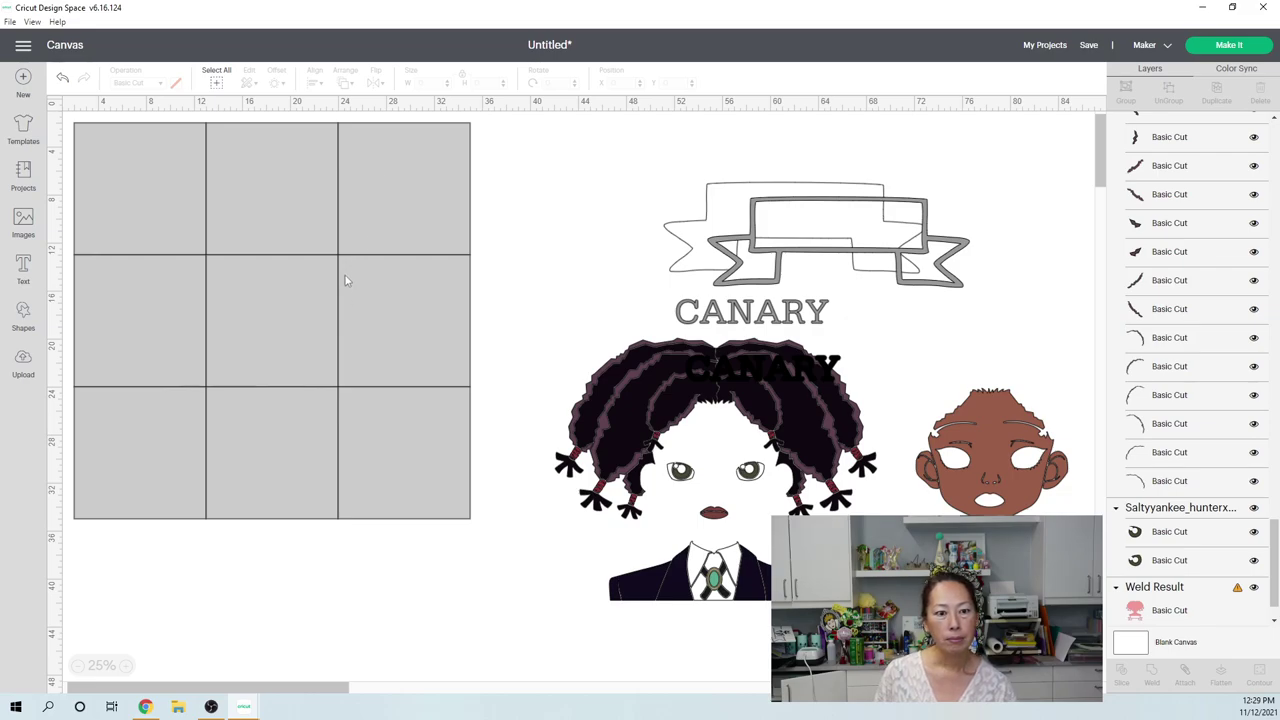
left_click(1153, 595)
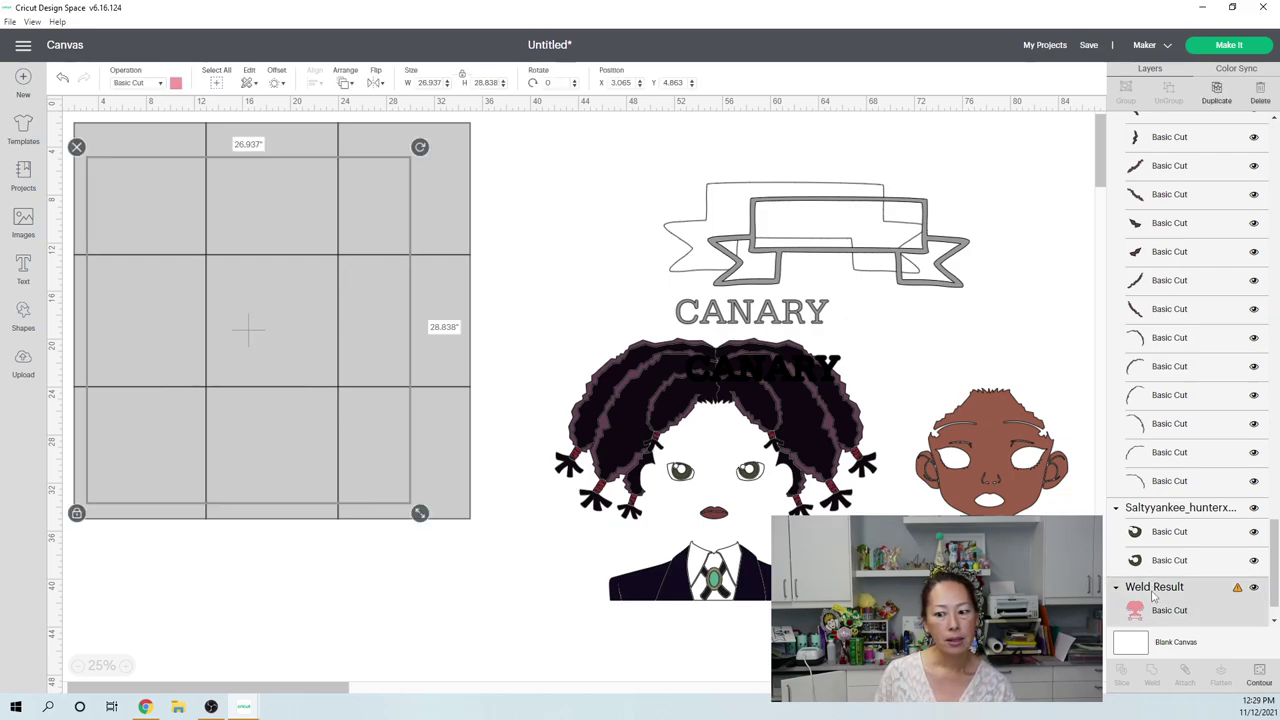
left_click(347, 86)
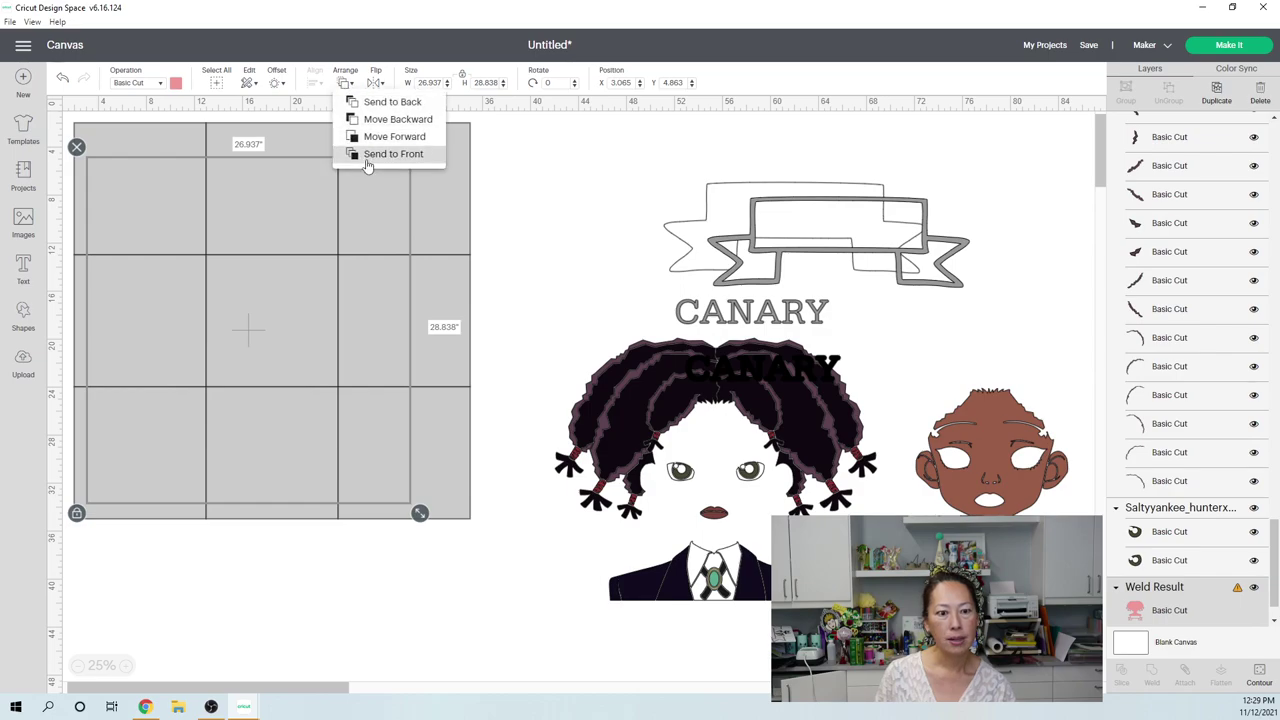
left_click(367, 156)
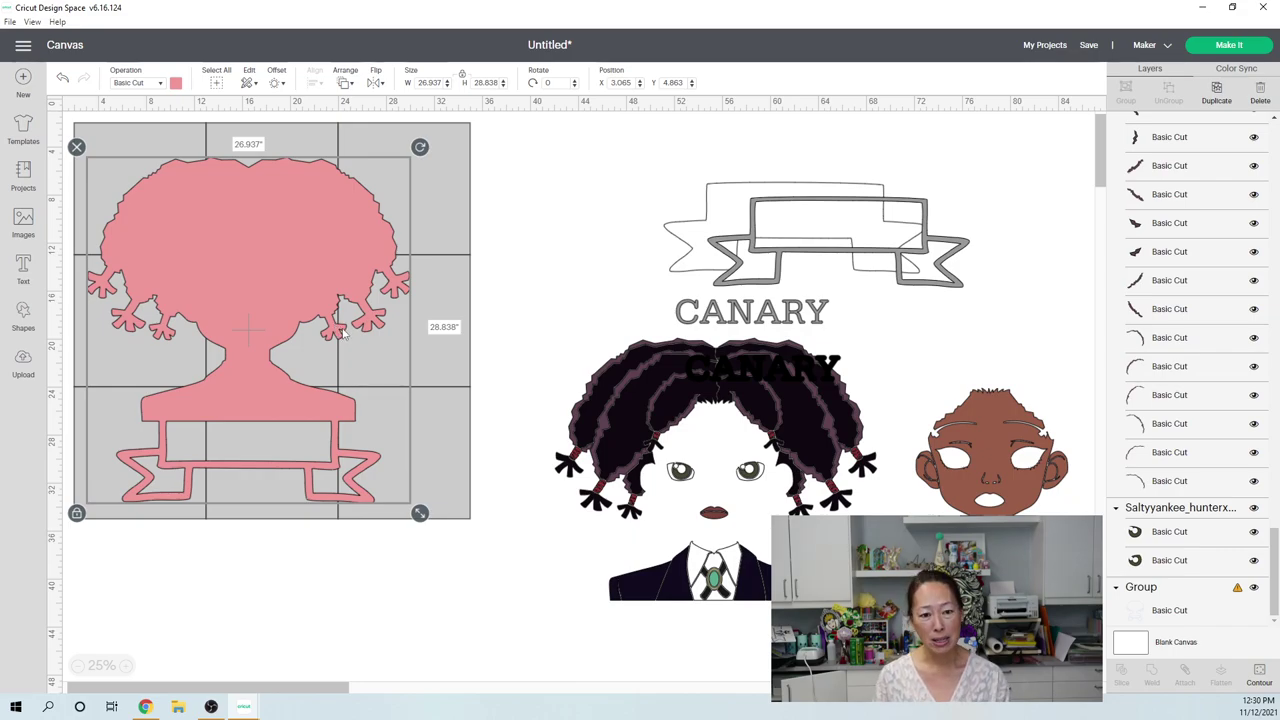
Step: Move the pink silhouette over the grid to about X 5.3, Y 5.8 and deselect it
left_click_drag(287, 258, 324, 268)
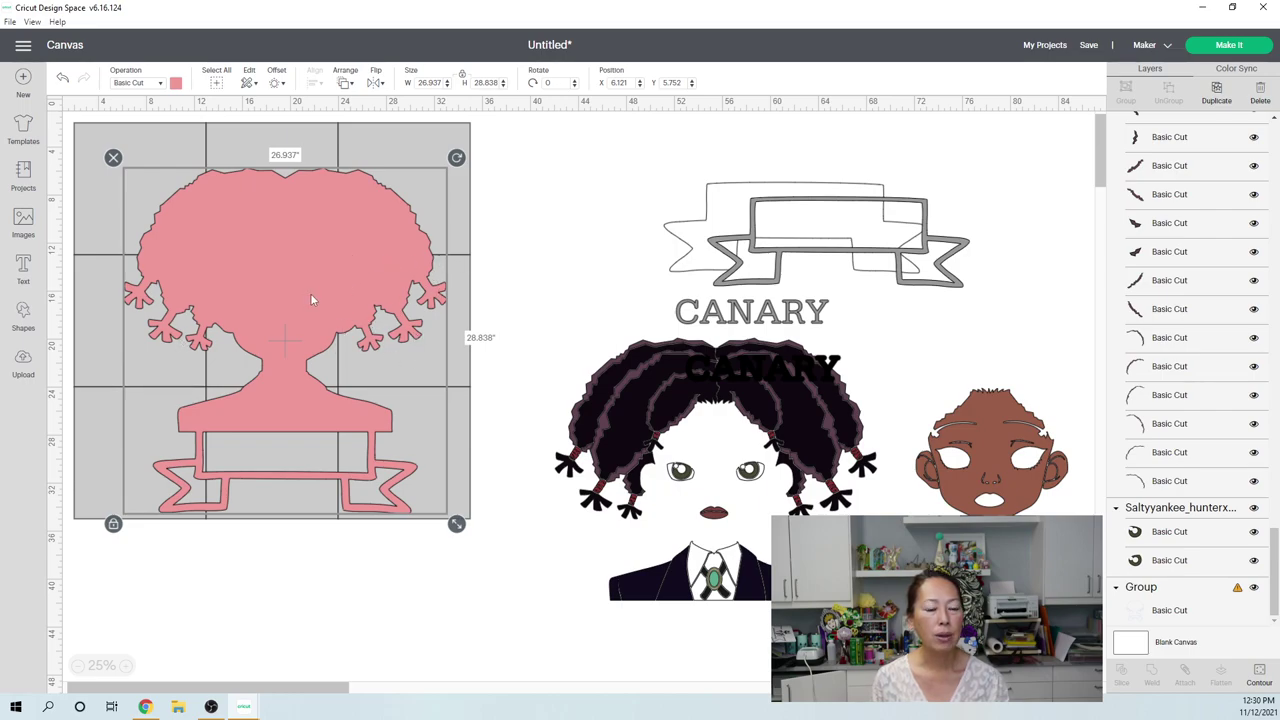
left_click_drag(310, 299, 294, 302)
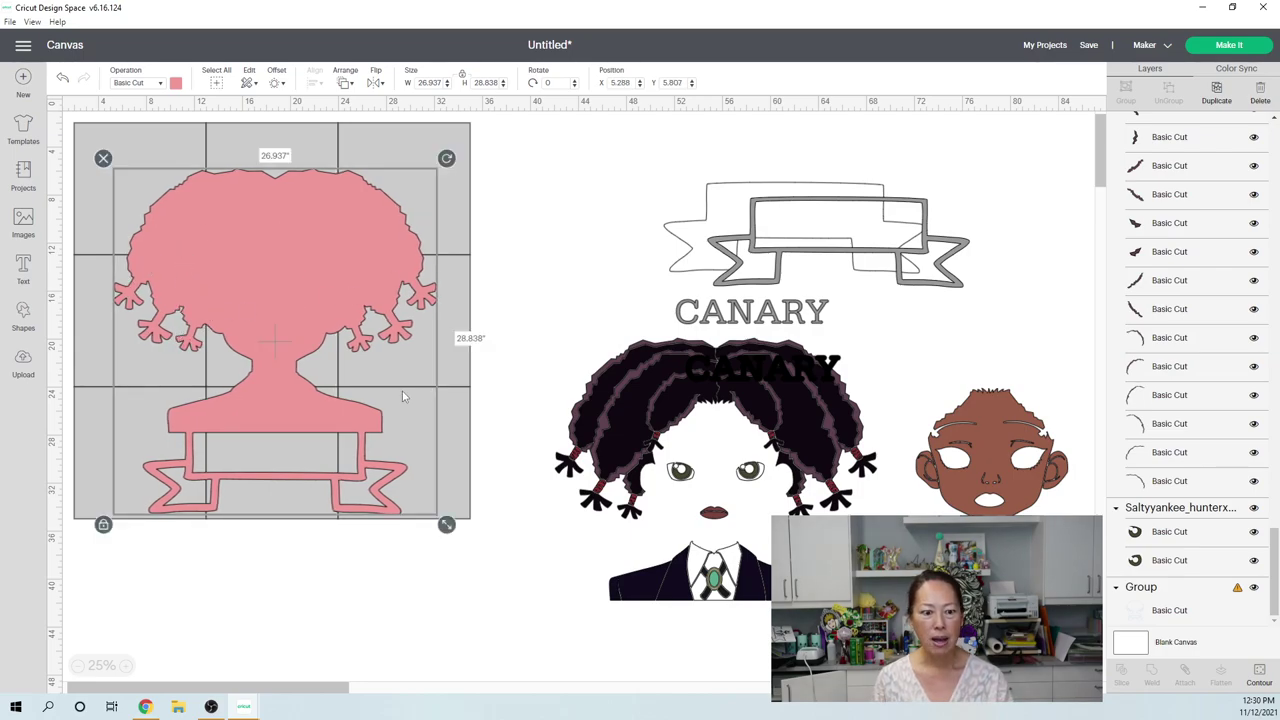
left_click(238, 580)
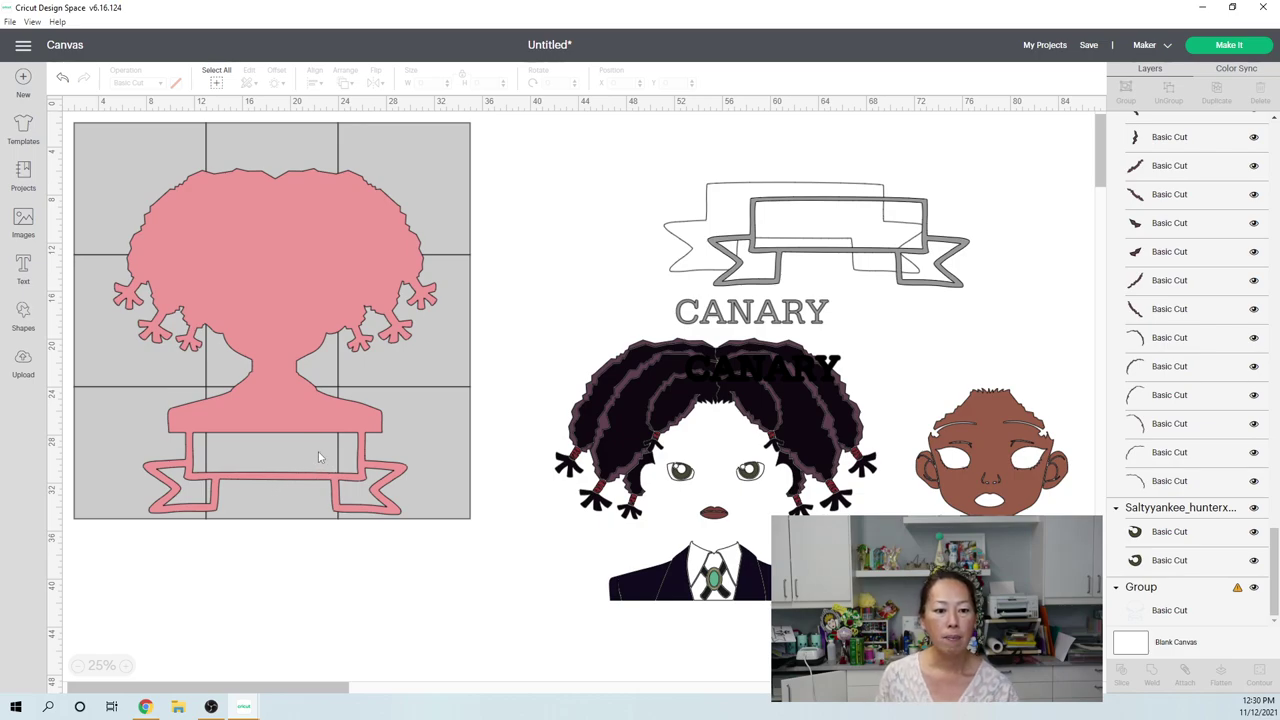
Step: Move the grid's bottom-left square out of the grid, to an empty area below it
left_click(87, 452)
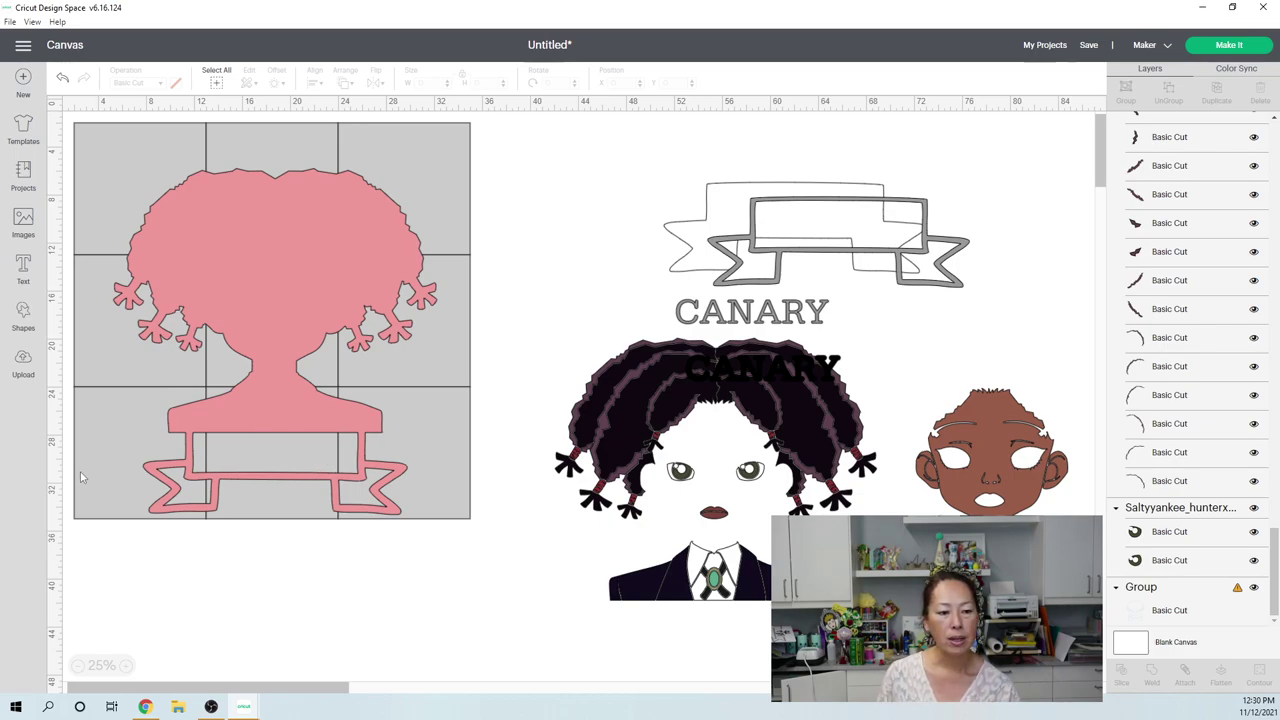
left_click_drag(97, 493, 140, 672)
Step: Delete the stray offset outline behind the silhouette and place the silhouette back over the grid at about X 5.1, Y 4.2
left_click(120, 460)
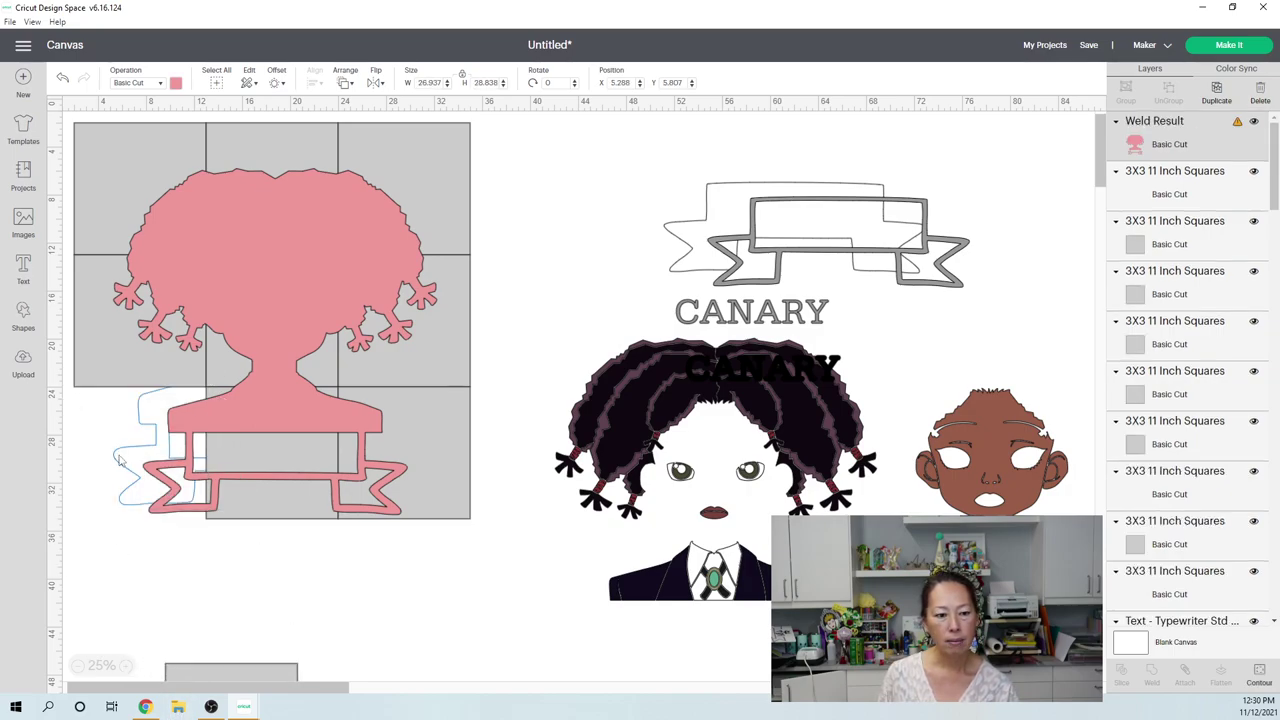
left_click(118, 460)
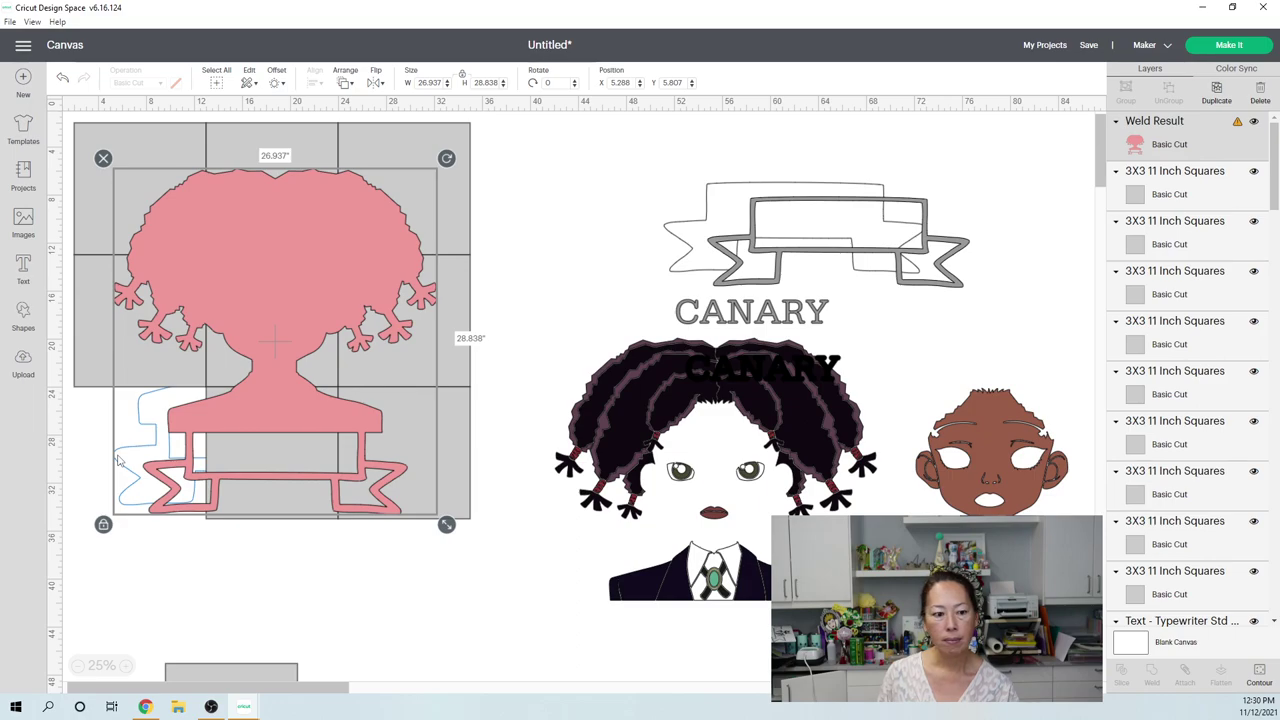
left_click_drag(118, 460, 240, 438)
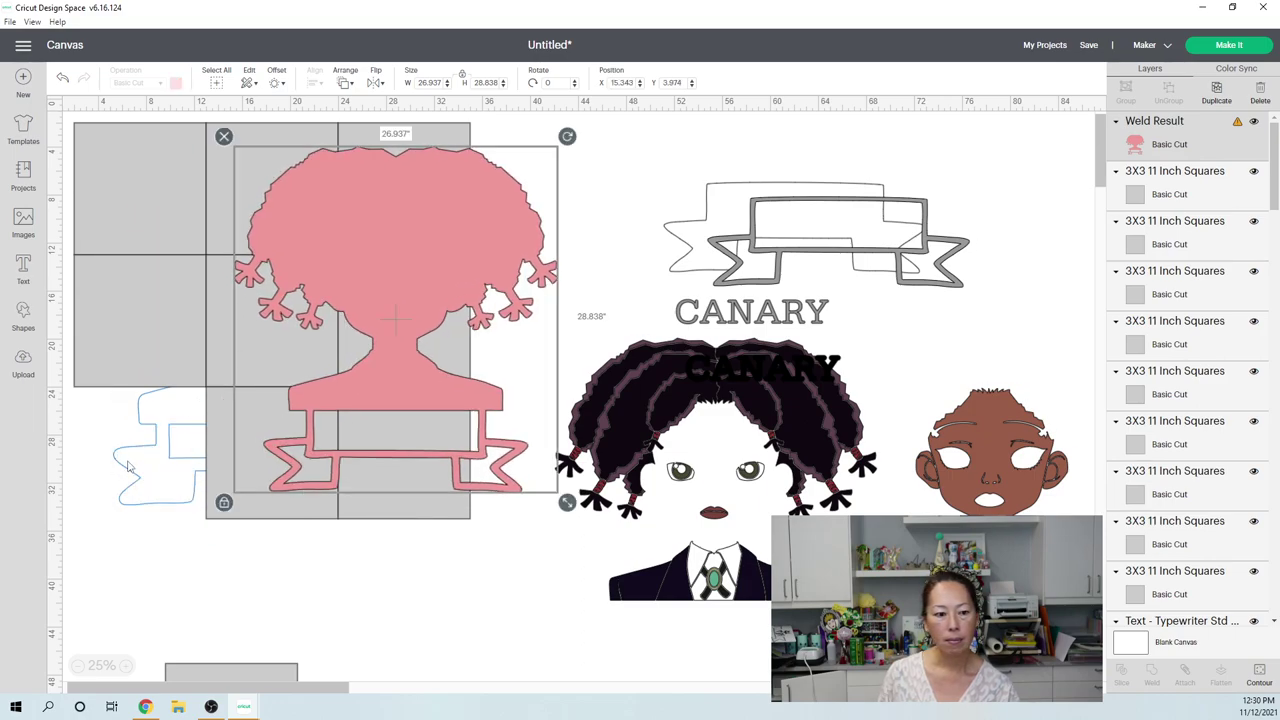
left_click(130, 465)
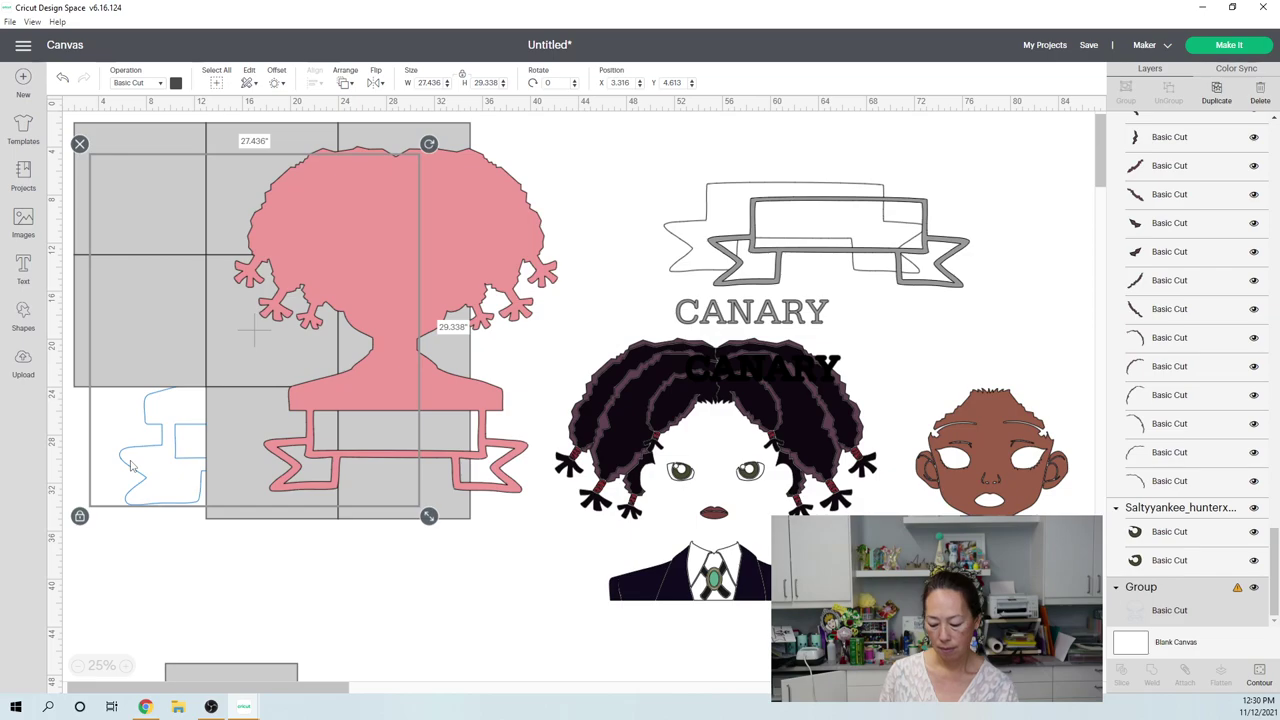
key("Delete")
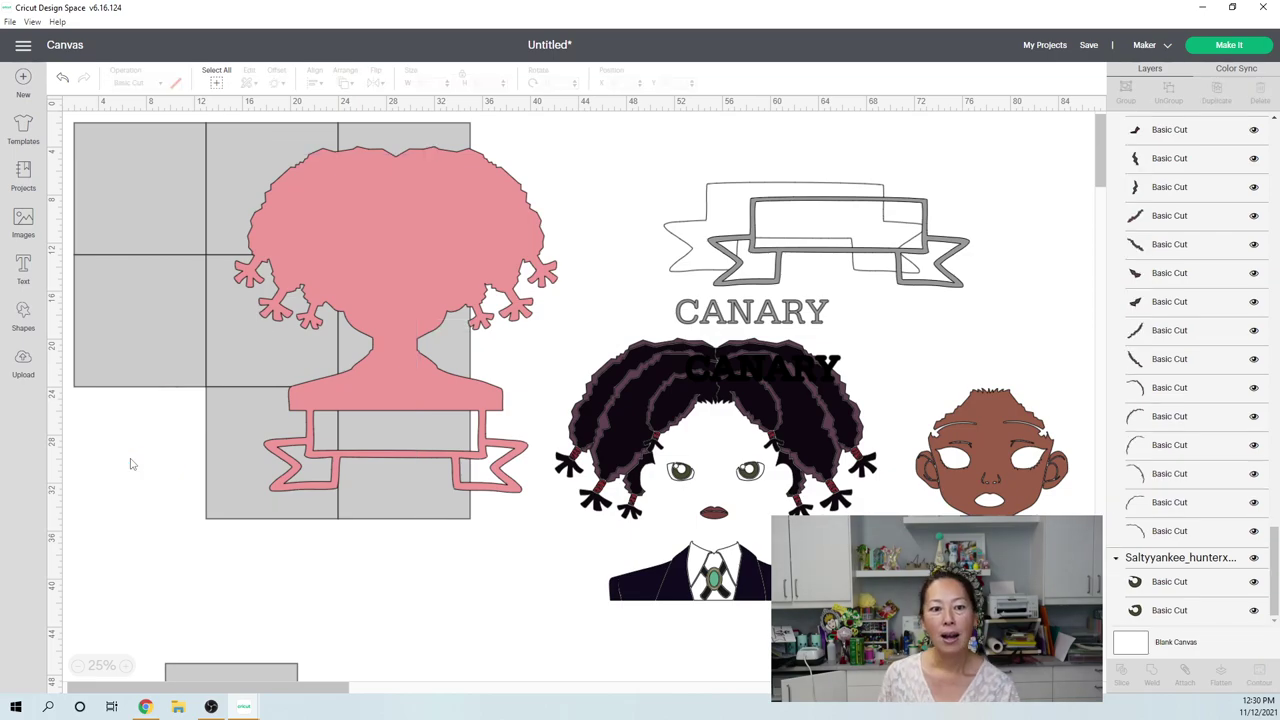
left_click_drag(424, 302, 301, 306)
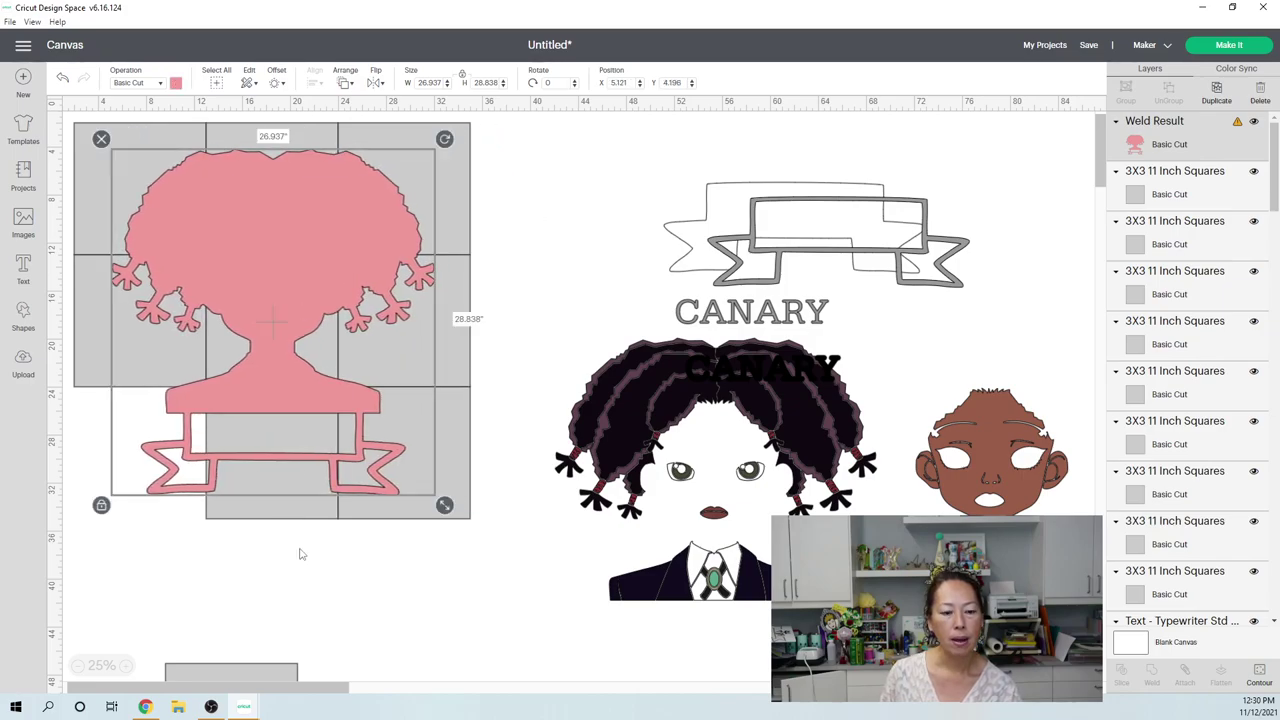
Step: Select the two remaining bottom-row squares and shift them left to X 7.7, so their seam sits midway under the banner
left_click(380, 551)
left_click_drag(406, 554, 281, 522)
key("Left")
key("Left")
key("Left")
key("Left")
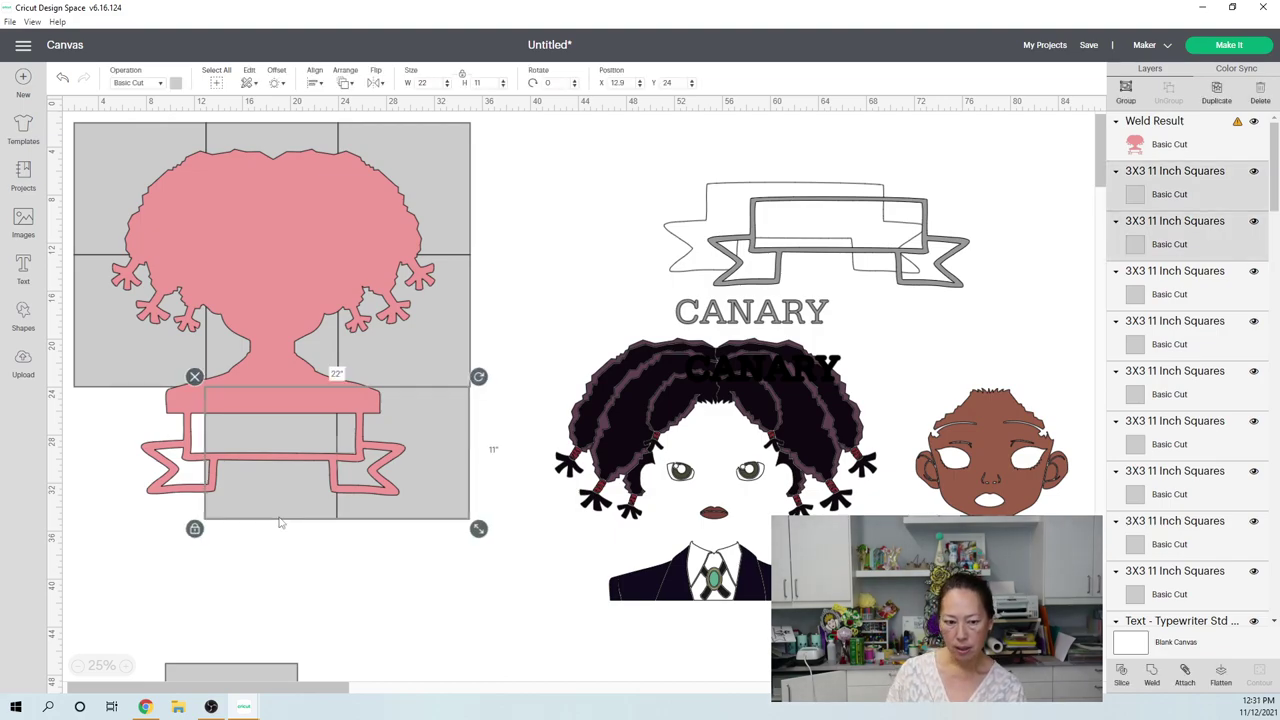
key("Left")
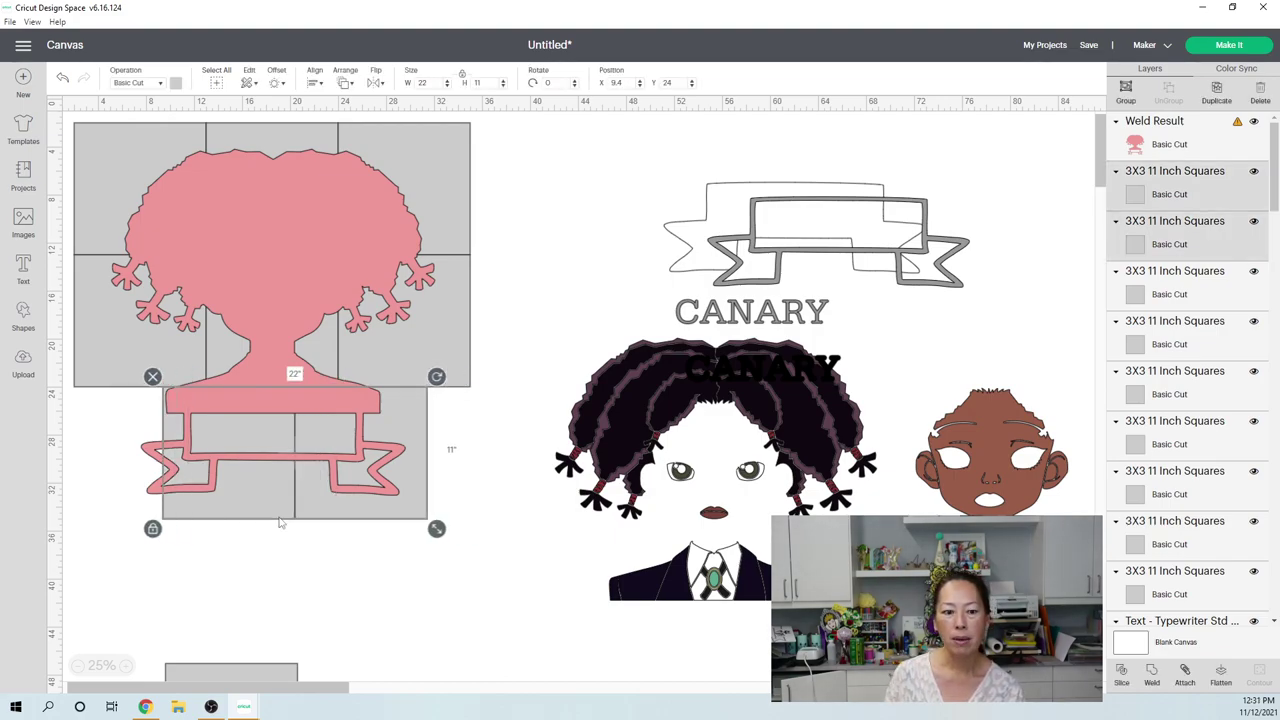
key("Left")
key("Left")
key("Left")
key("Left")
key("Left")
key("Left")
key("Left")
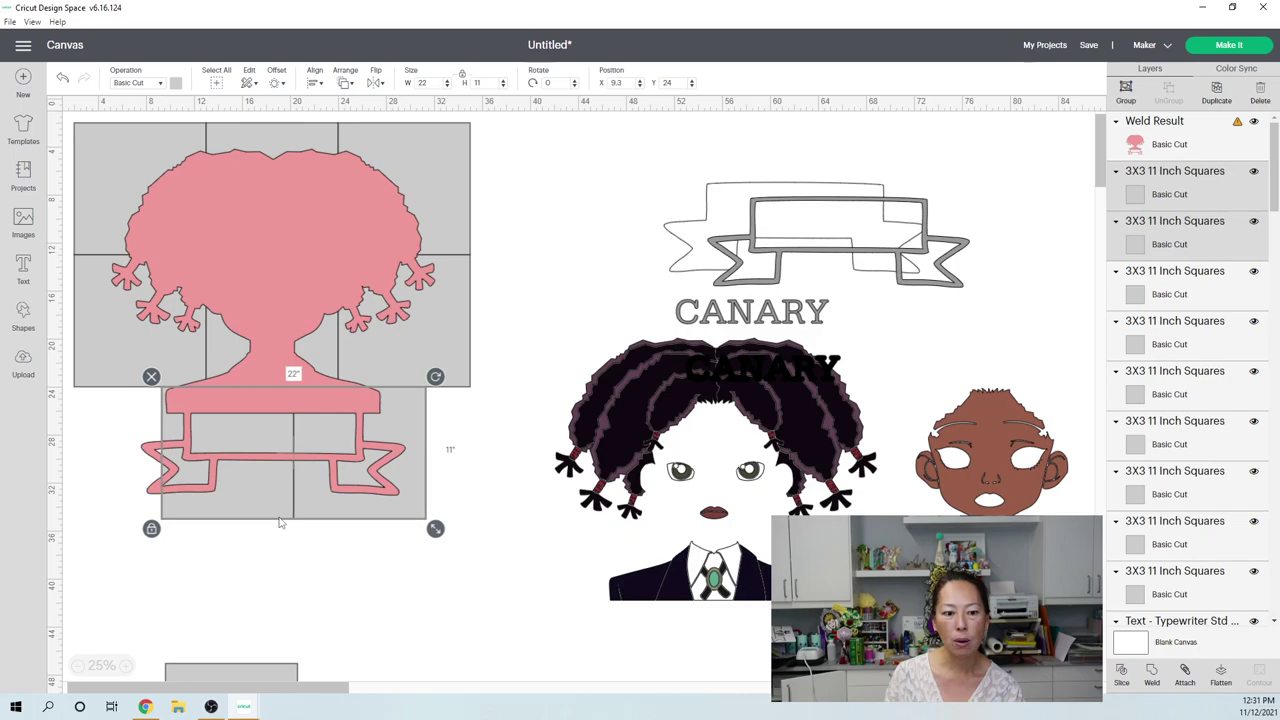
key("Left")
key("Left")
key("Left")
key("Left")
key("Left")
key("Left")
key("Left")
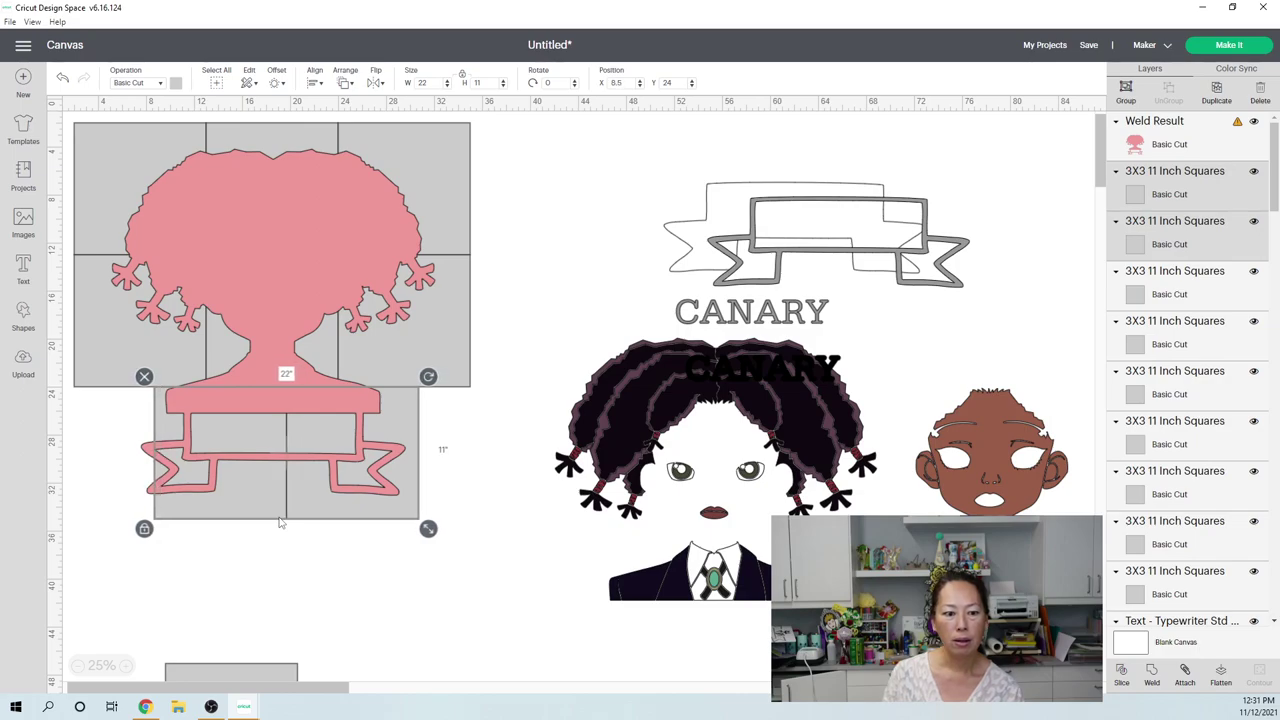
key("Left")
key("Left")
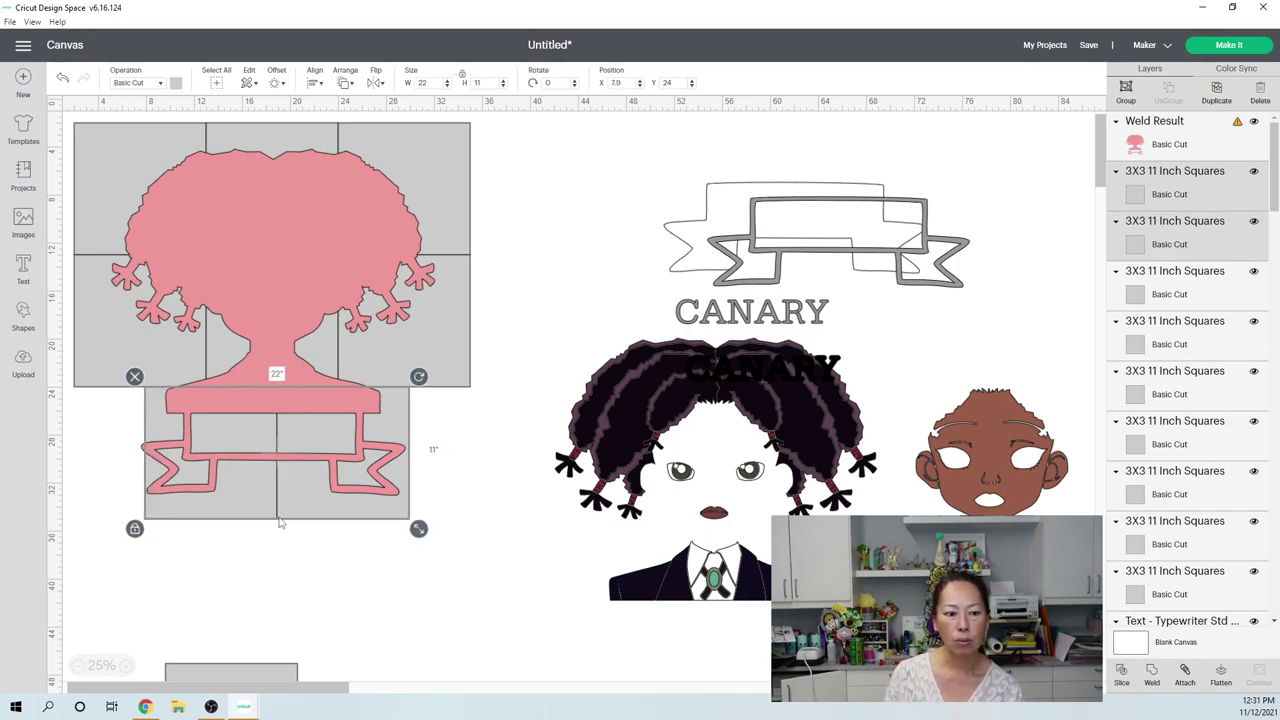
key("Left")
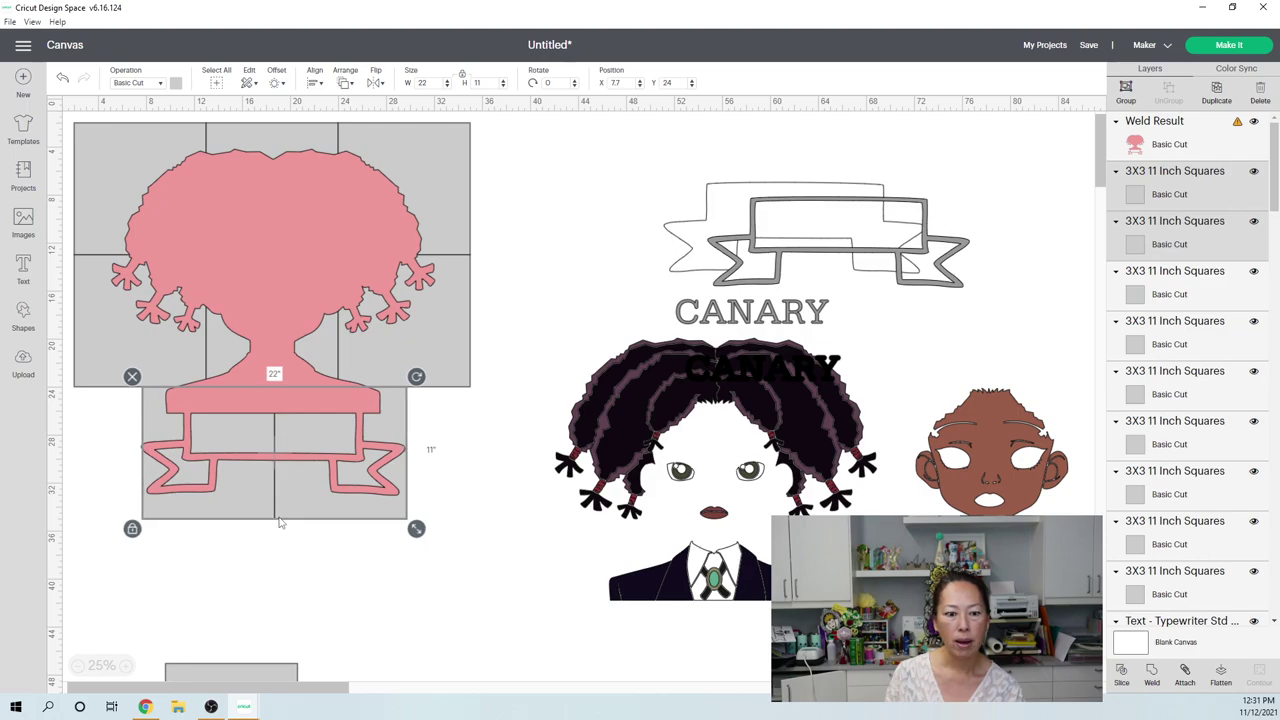
Step: Nudge the two bottom-row squares left to X 7.6 and move the pink silhouette down to about Y 5.4
key("Left")
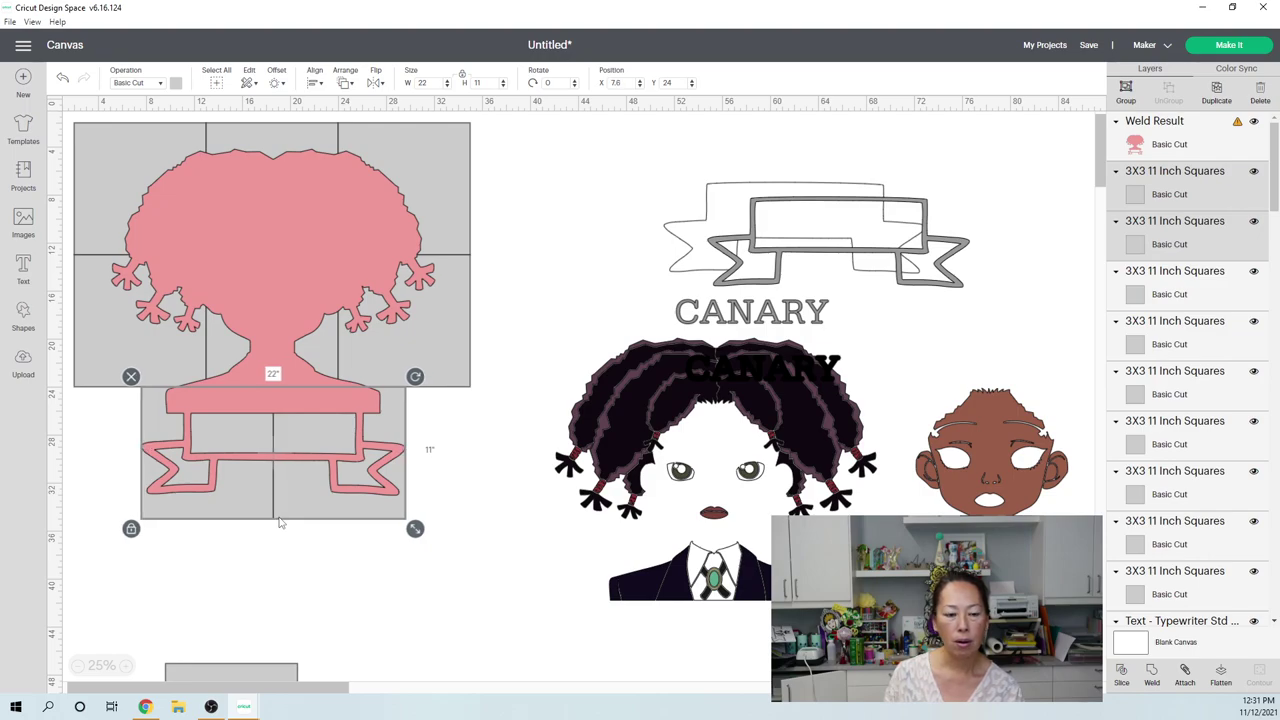
left_click(268, 565)
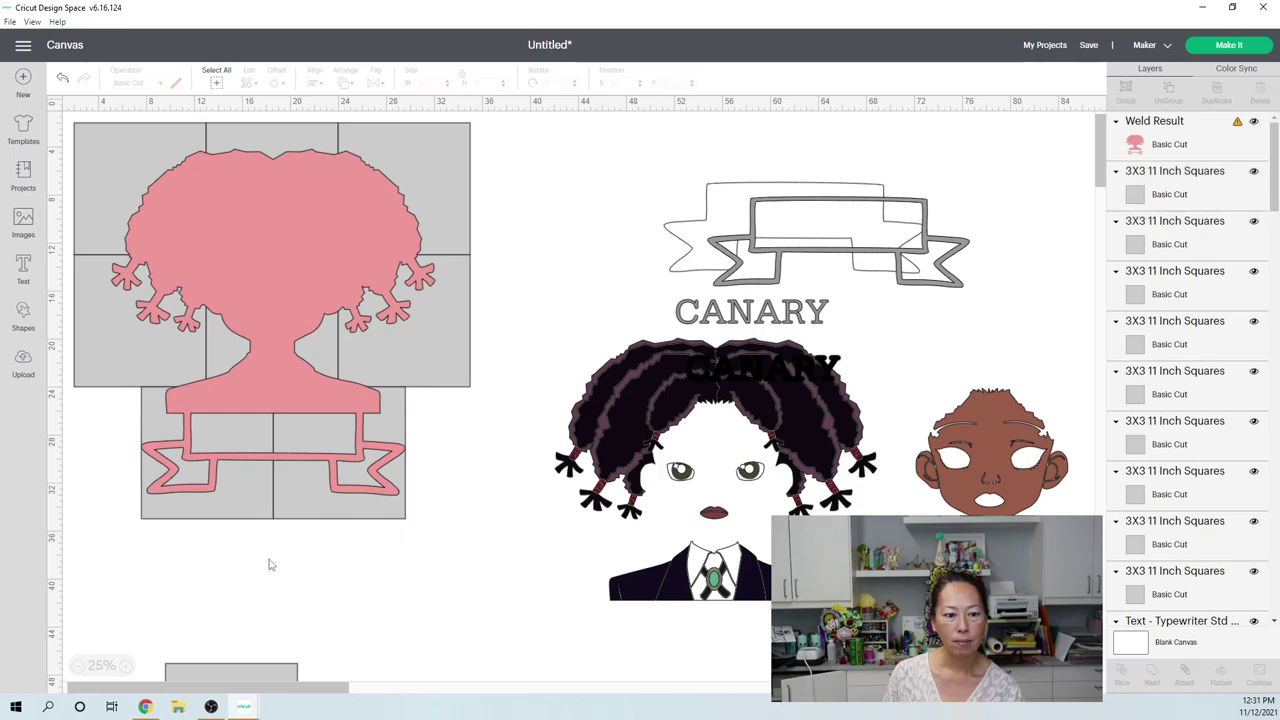
left_click(277, 400)
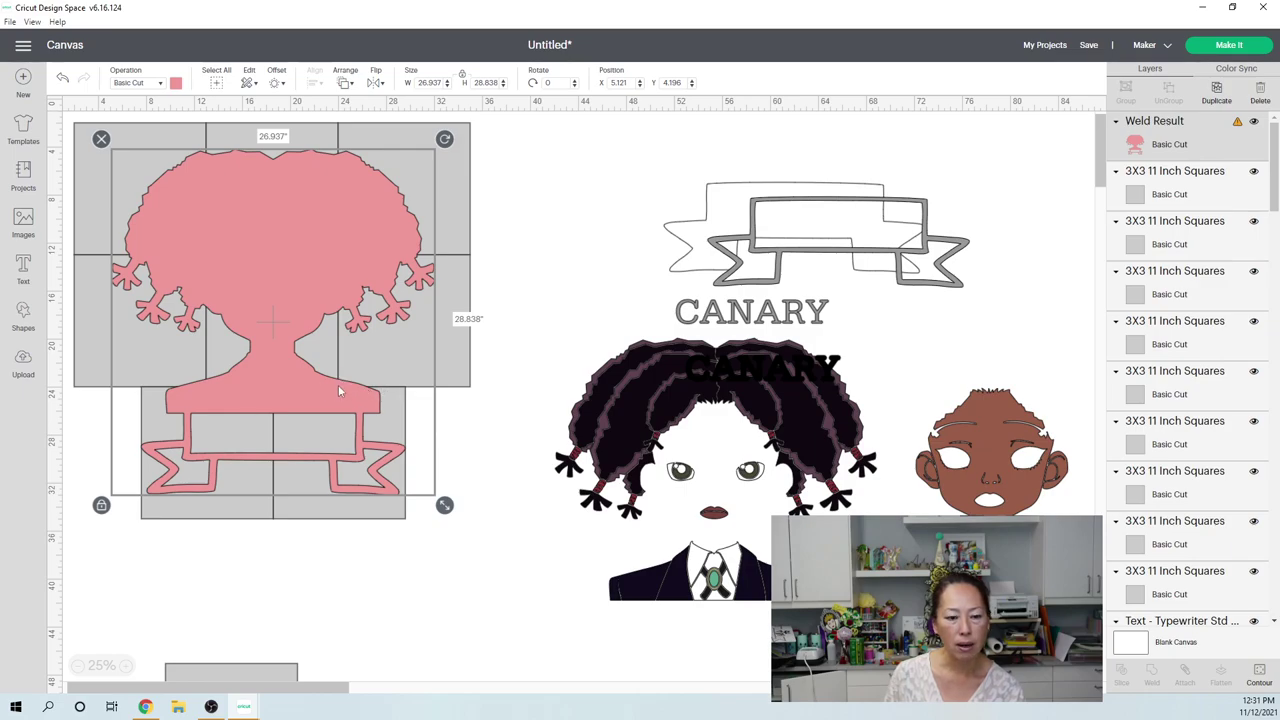
key("Down")
key("Down")
key("Down")
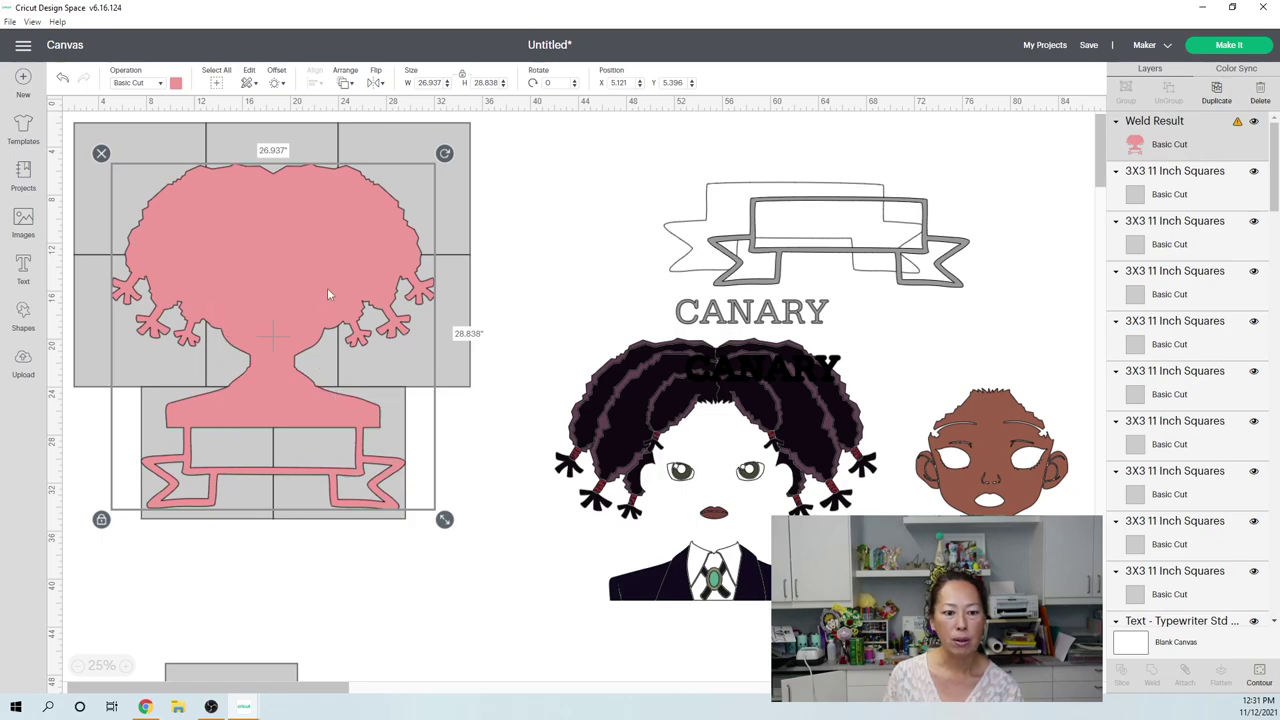
left_click(383, 572)
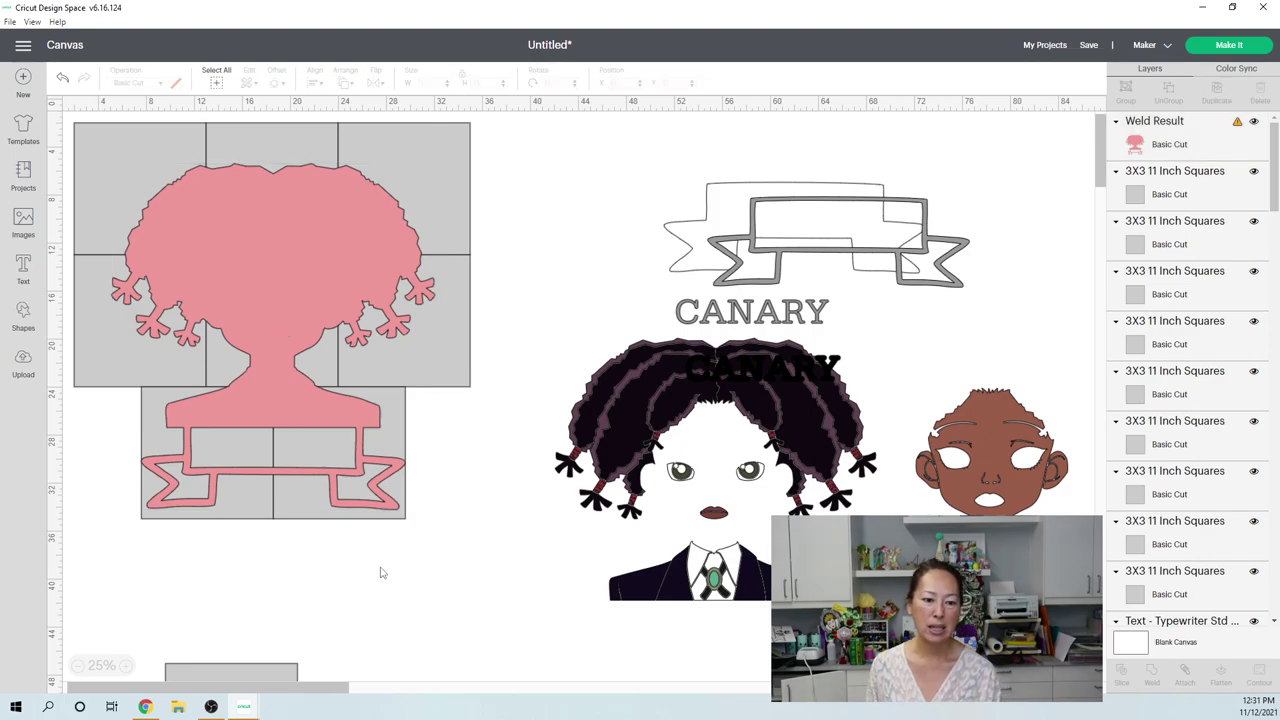
Step: Delete the unused square below the grid and slice the silhouette with the grid's bottom-right square
left_click(250, 676)
key("Delete")
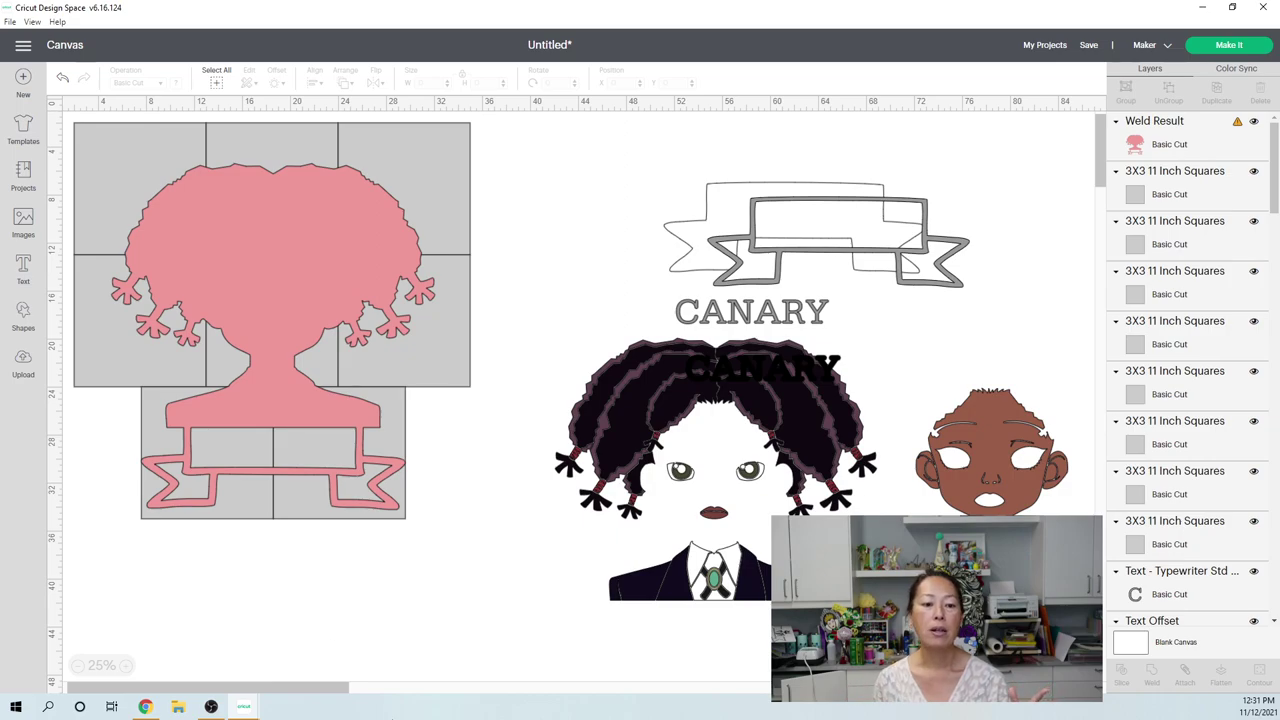
left_click_drag(418, 567, 340, 440)
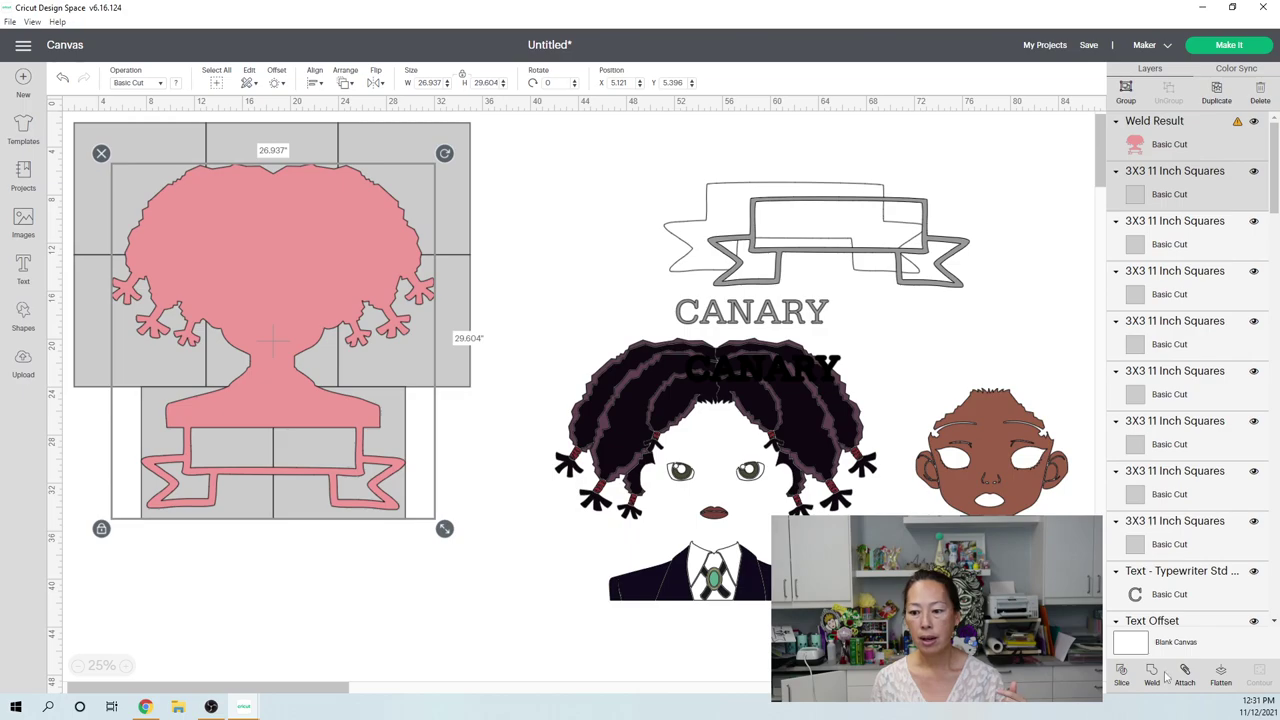
left_click(270, 544)
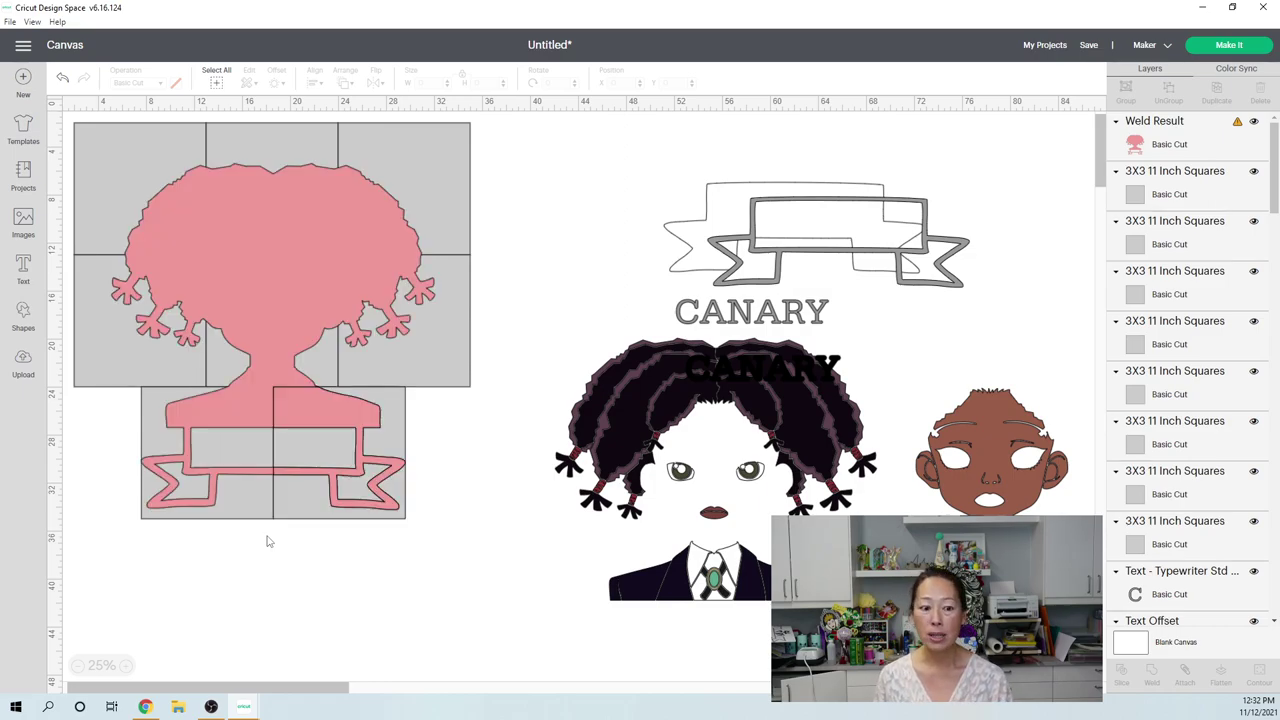
Step: Slice the silhouette with the grid's bottom-left square and with the middle row's right square
left_click_drag(222, 540, 188, 470)
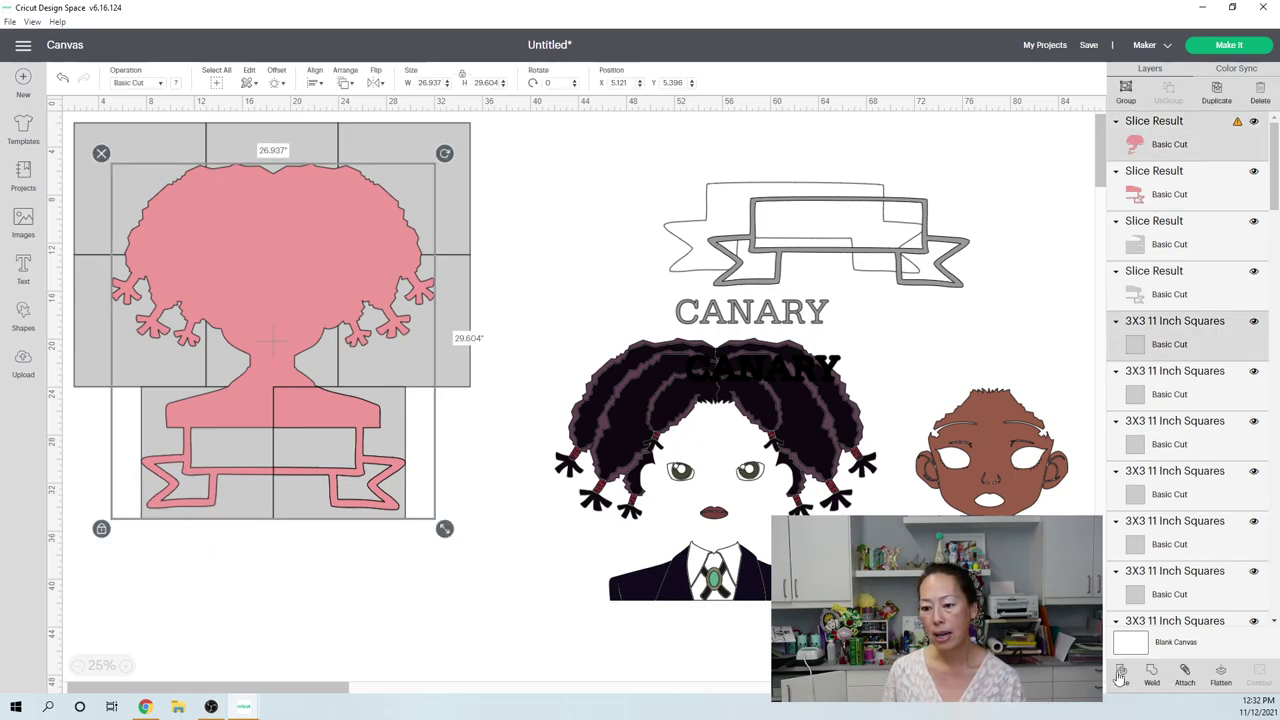
left_click(343, 393)
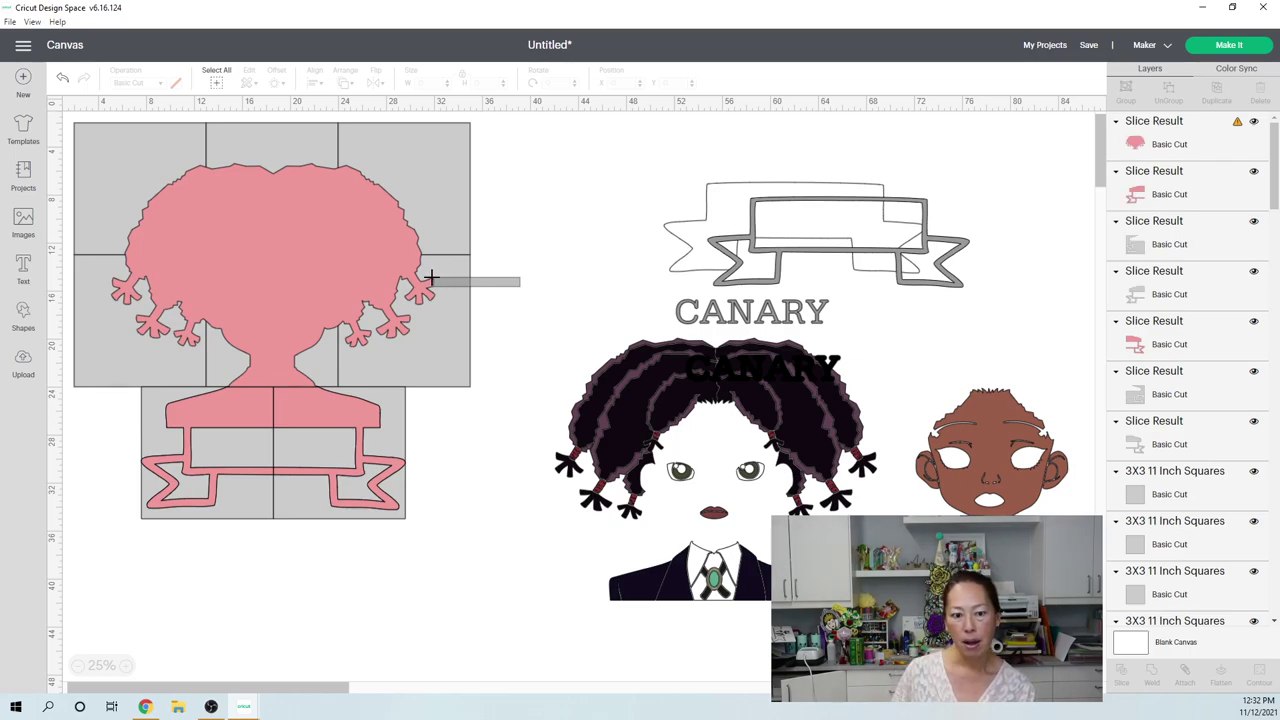
left_click(431, 277)
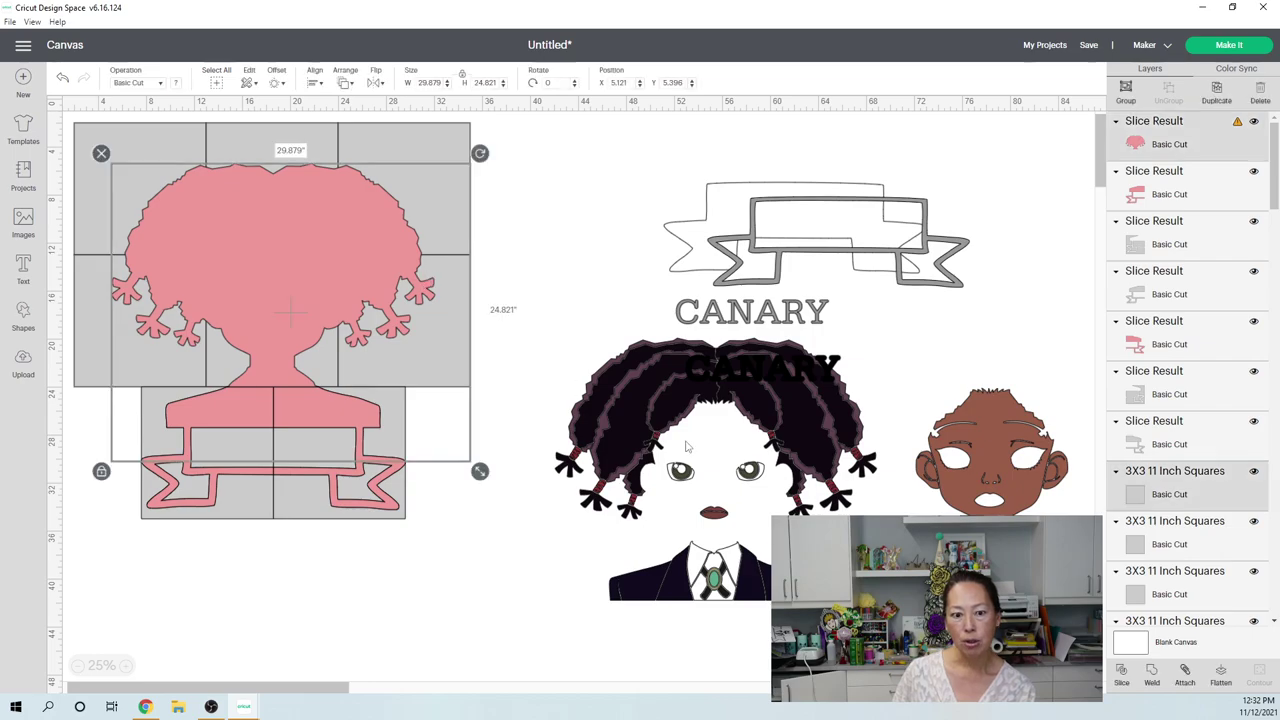
left_click(1122, 677)
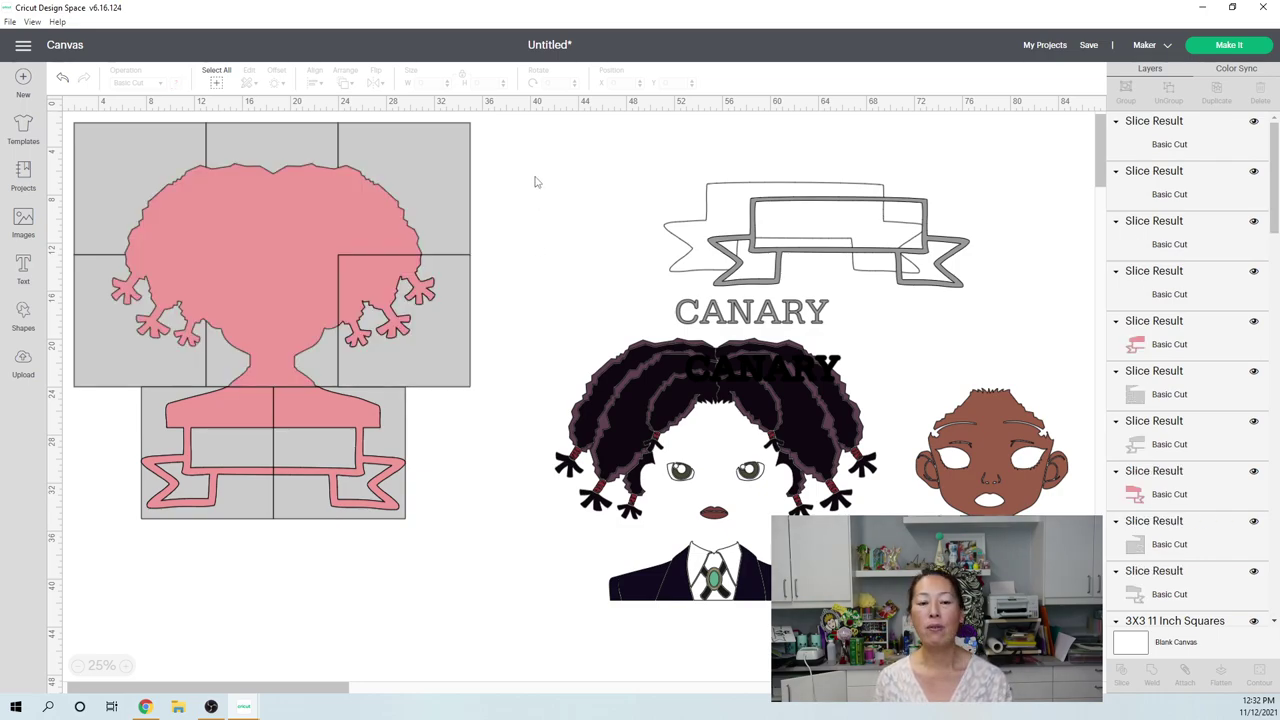
Step: Slice the remaining silhouette with the top row's right square and with its left square
left_click_drag(535, 176, 378, 216)
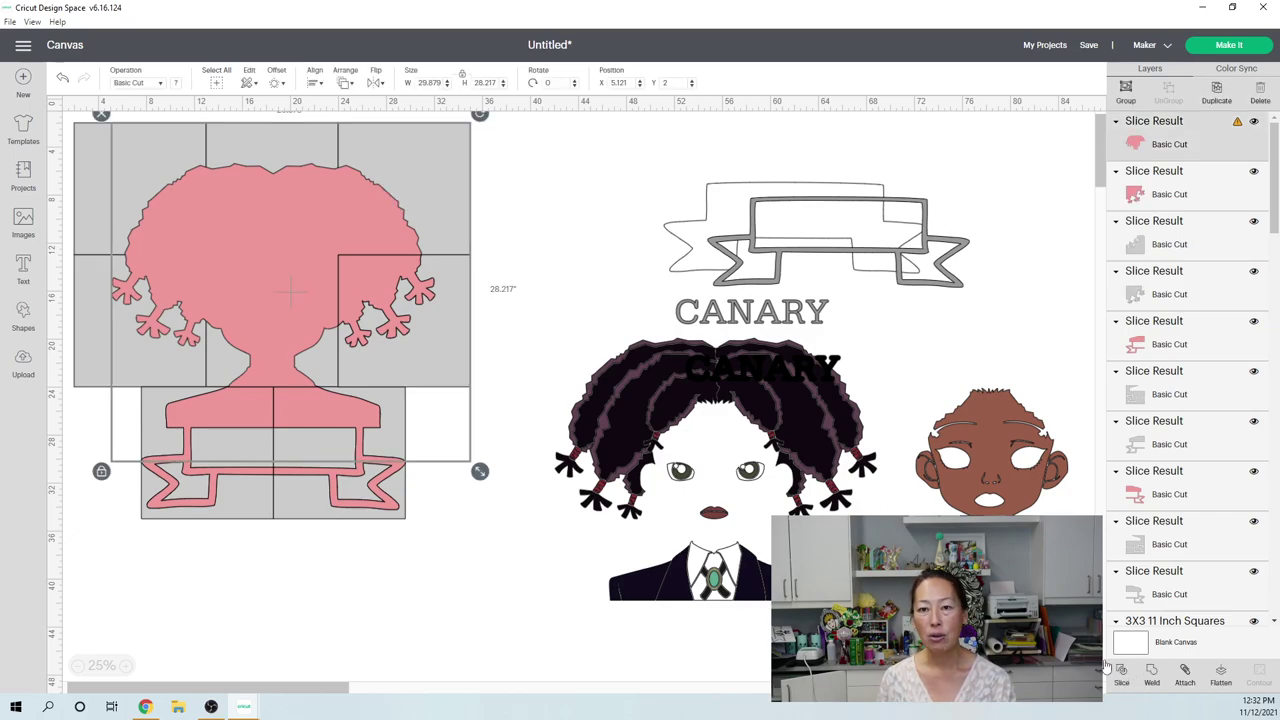
left_click(566, 243)
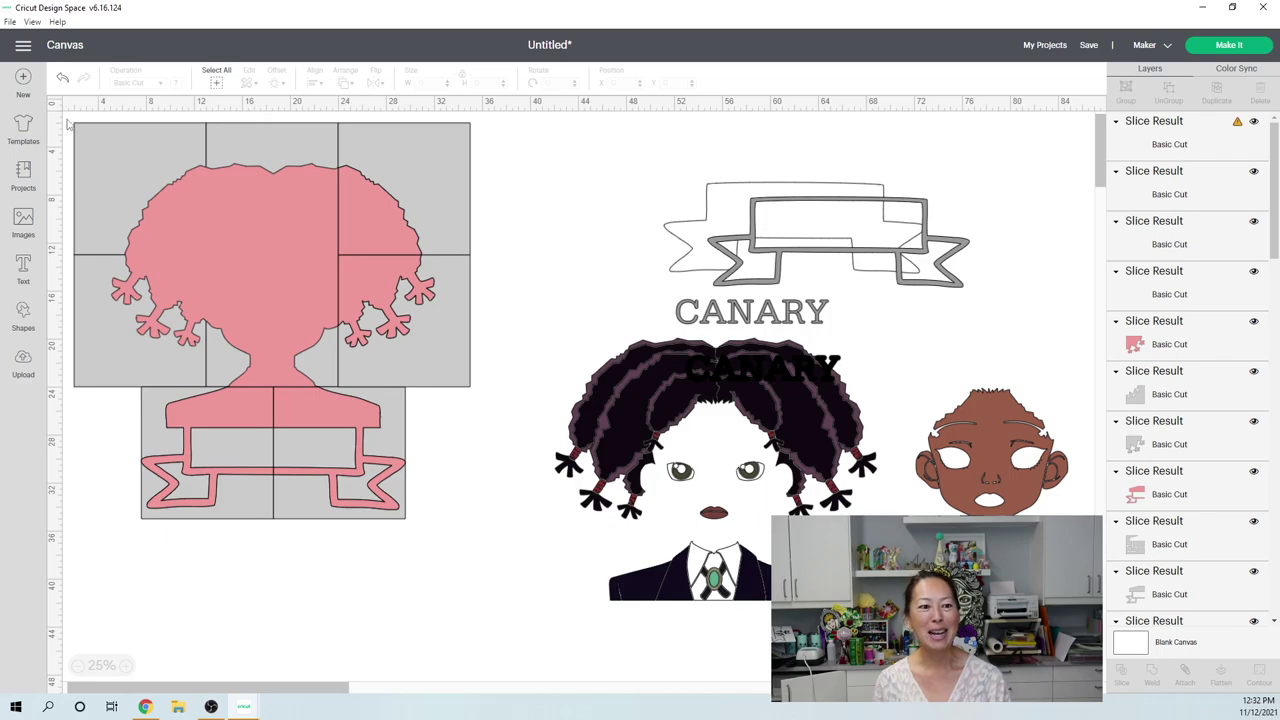
left_click_drag(66, 118, 216, 234)
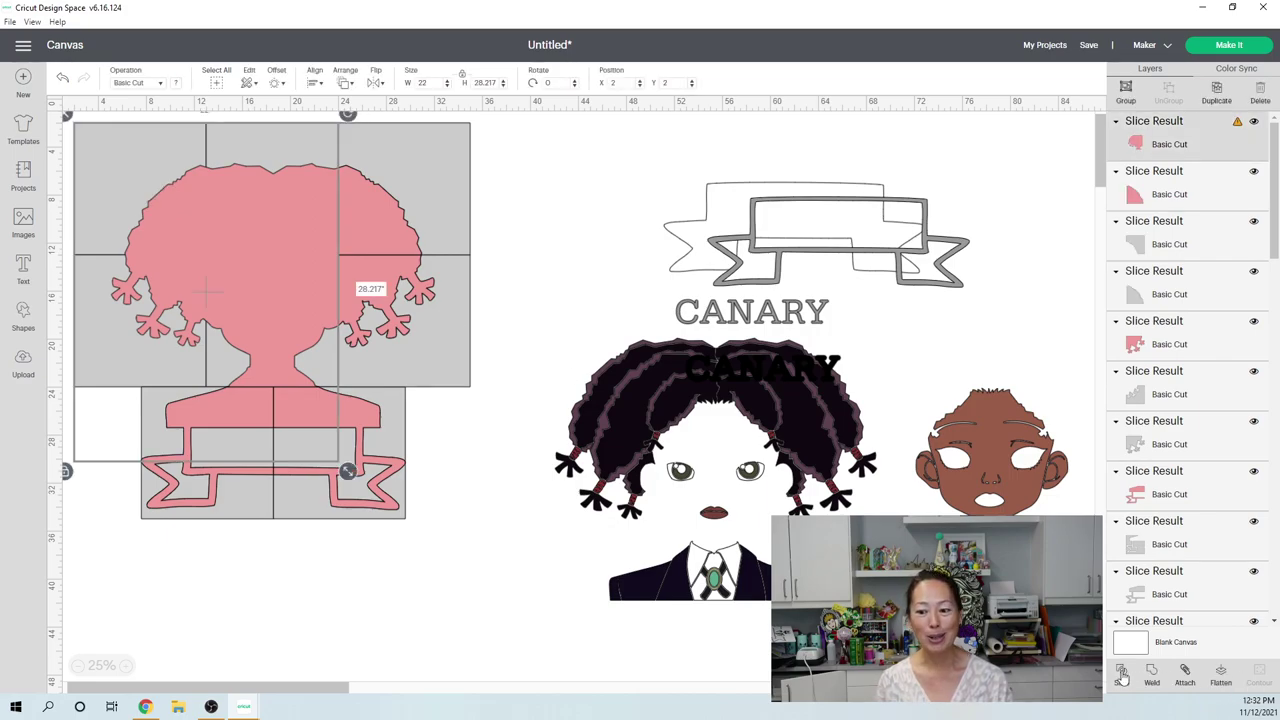
left_click(500, 396)
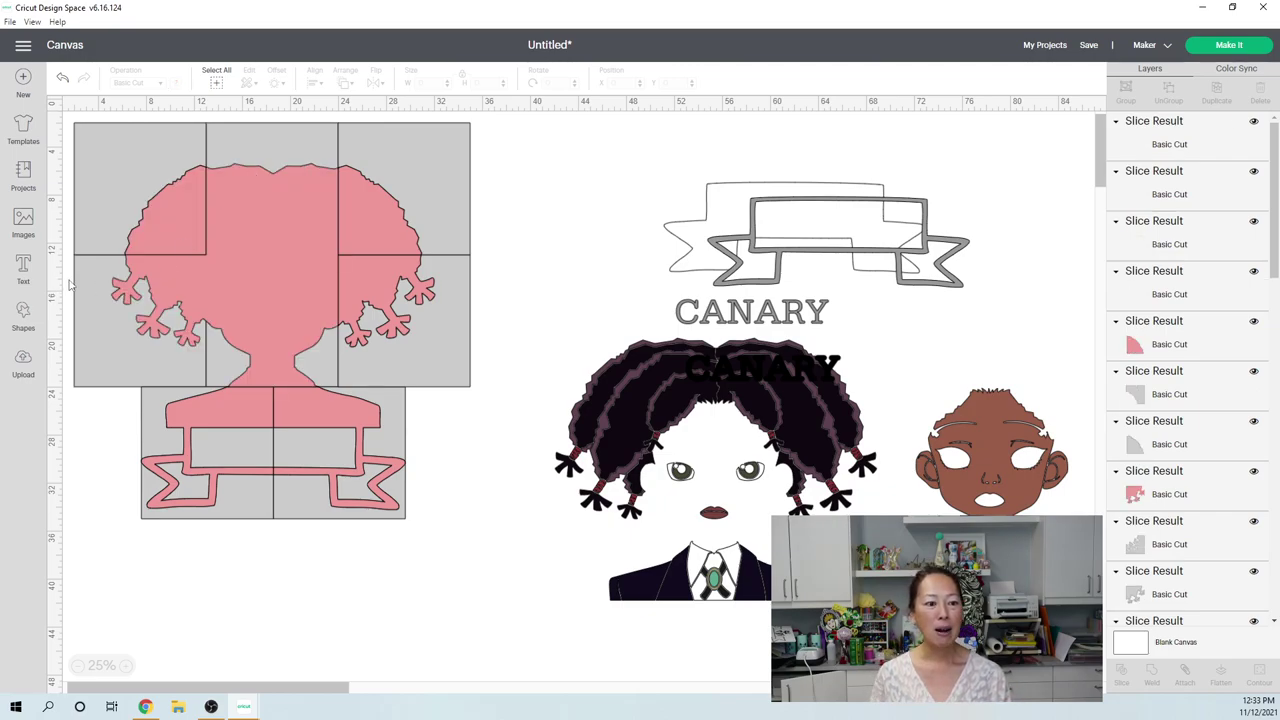
Step: Slice the remaining silhouette with the middle row's left square and with the top row's middle square
left_click_drag(67, 279, 145, 300)
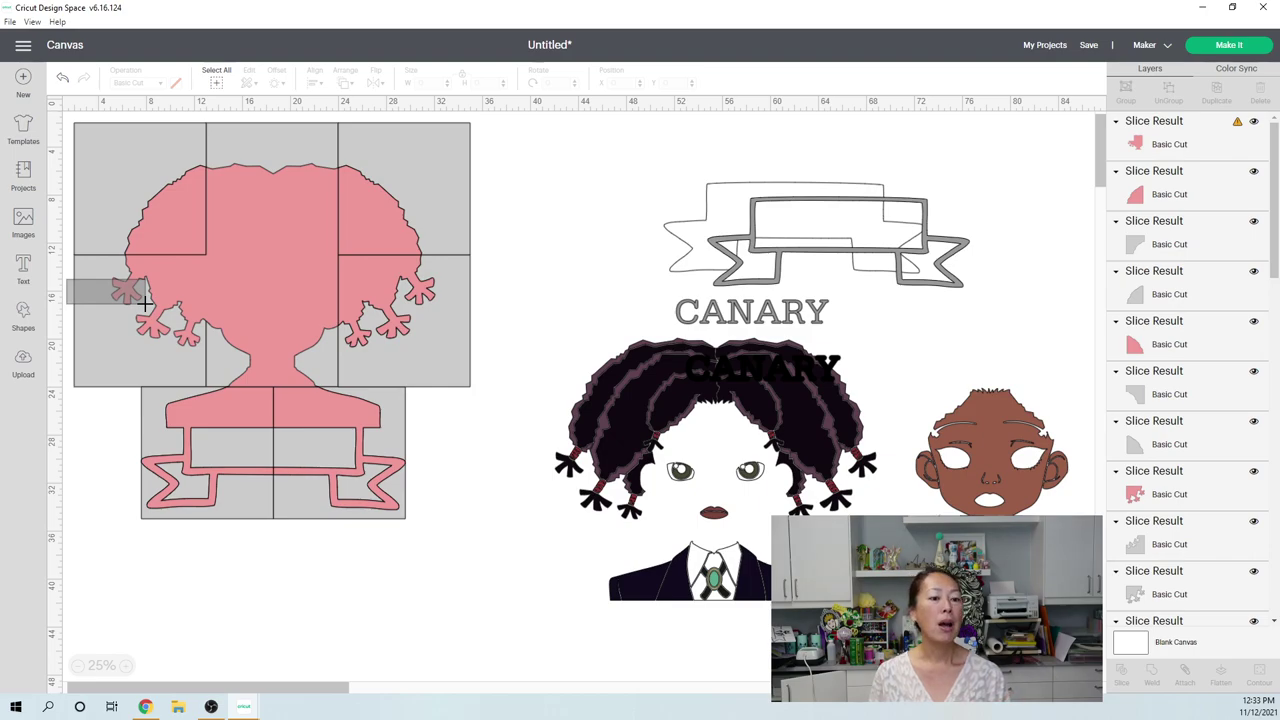
left_click_drag(145, 300, 145, 300)
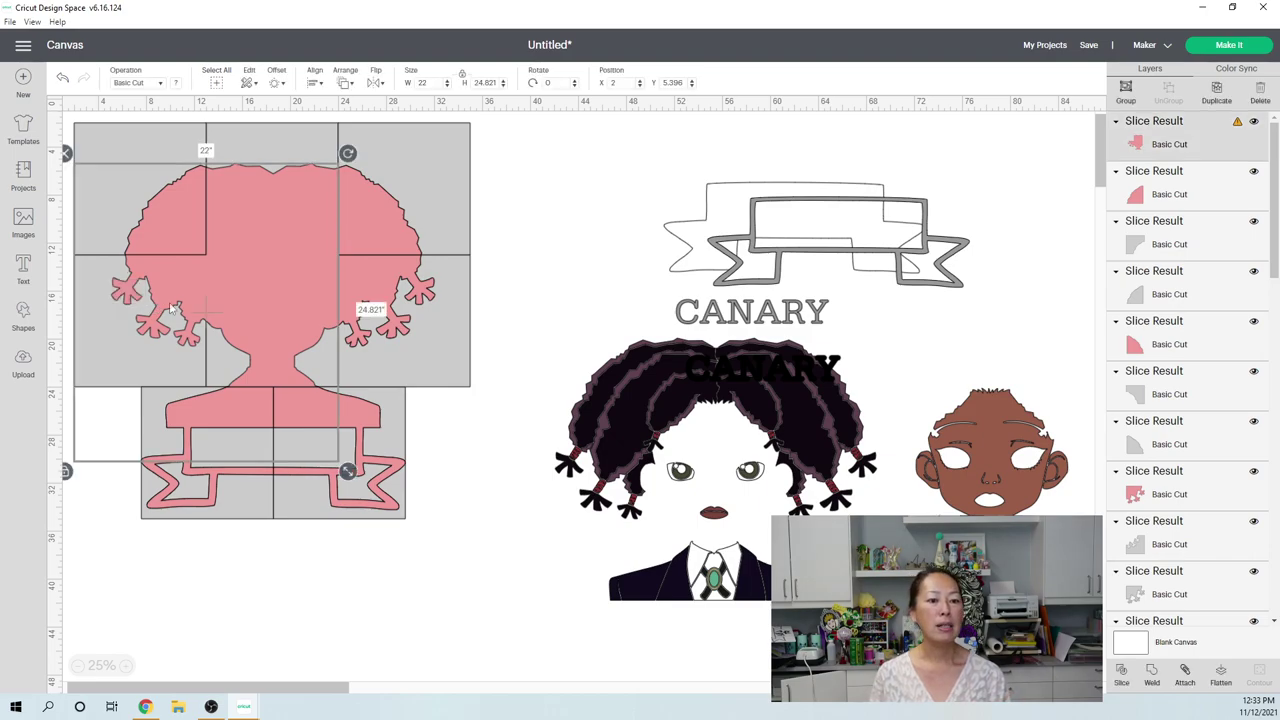
left_click(1122, 676)
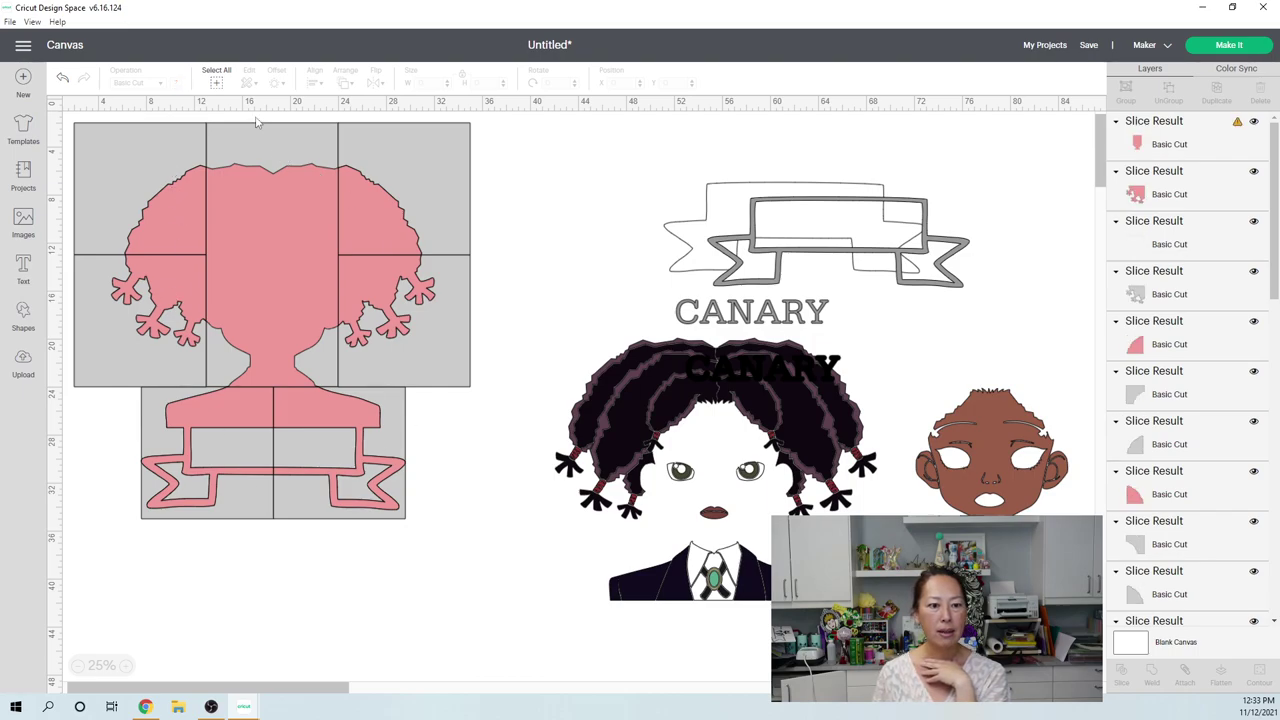
left_click(262, 195)
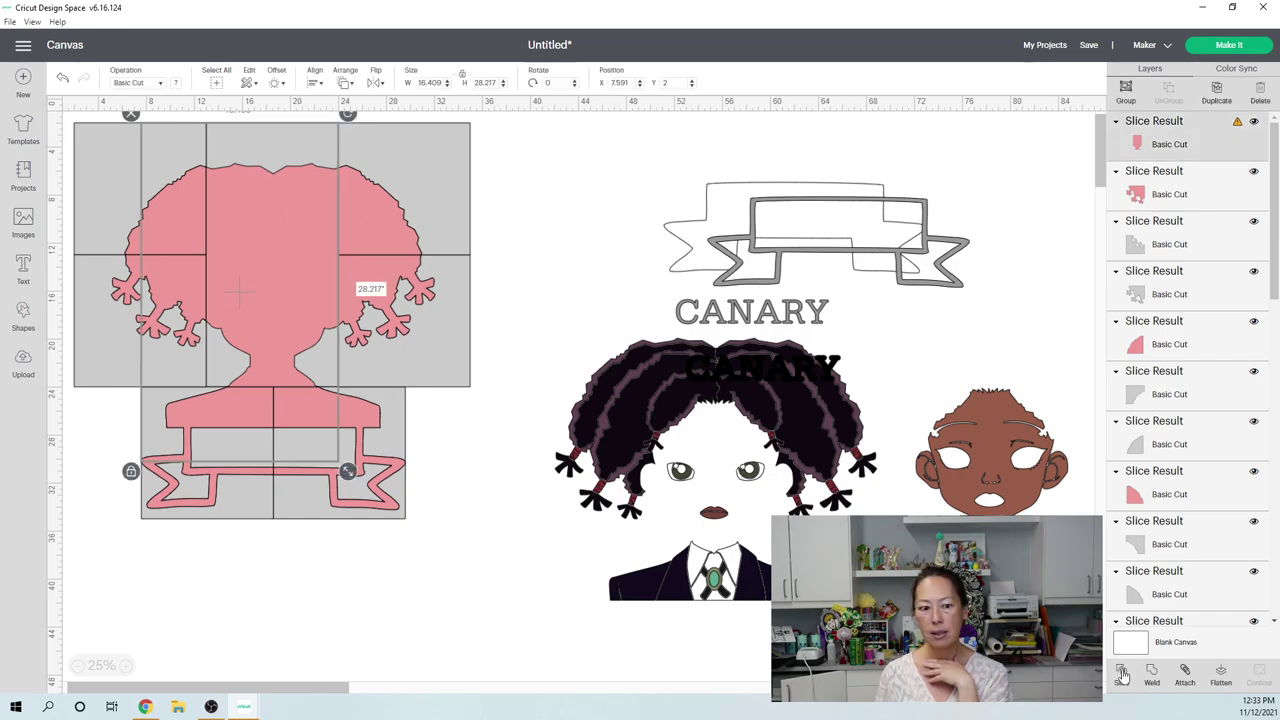
left_click(424, 540)
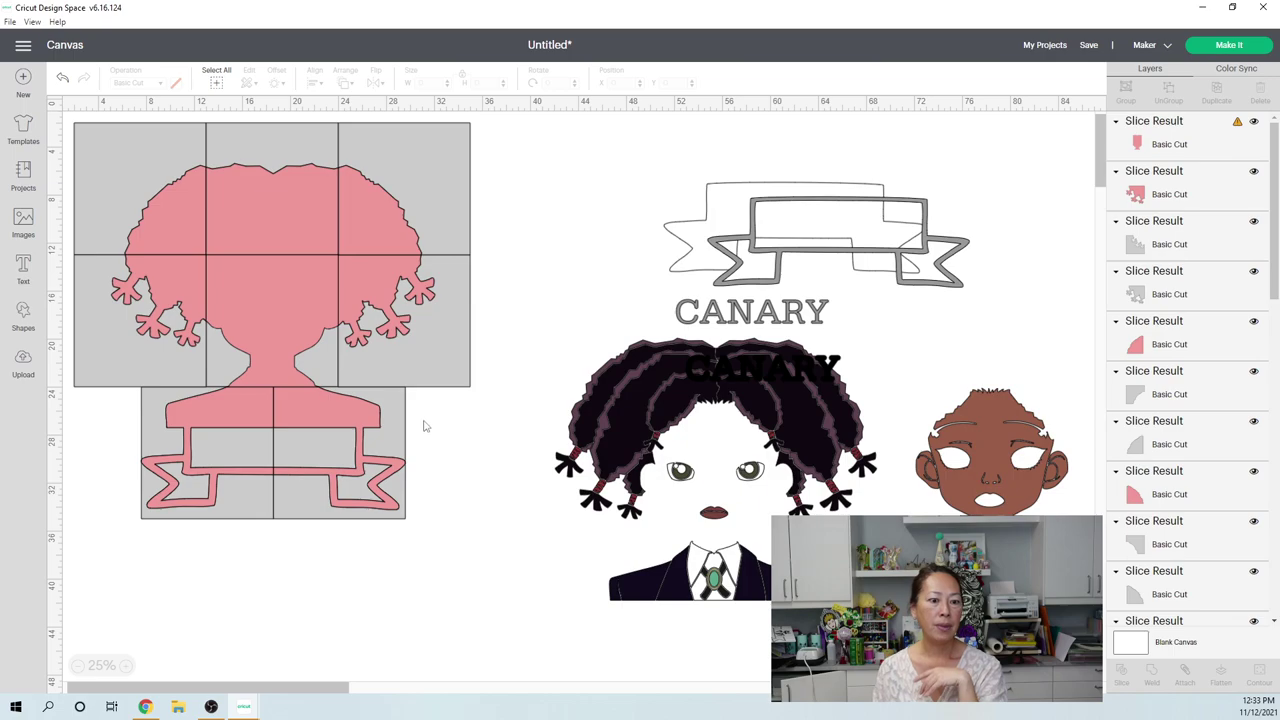
Step: Move the pink head-and-neck piece below the grid to about X 11.2, Y 36.9 and hide its tiny stray contour
scroll(410, 395, "down", 1)
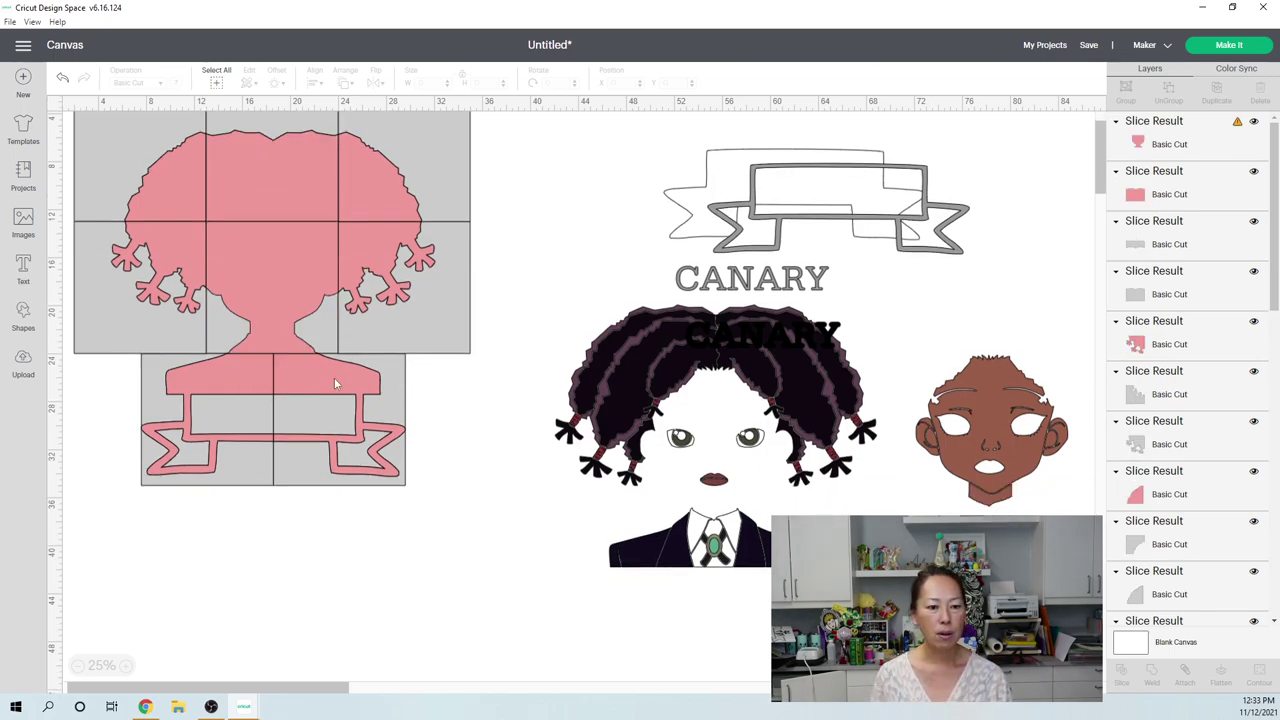
left_click(334, 377)
left_click_drag(334, 377, 406, 577)
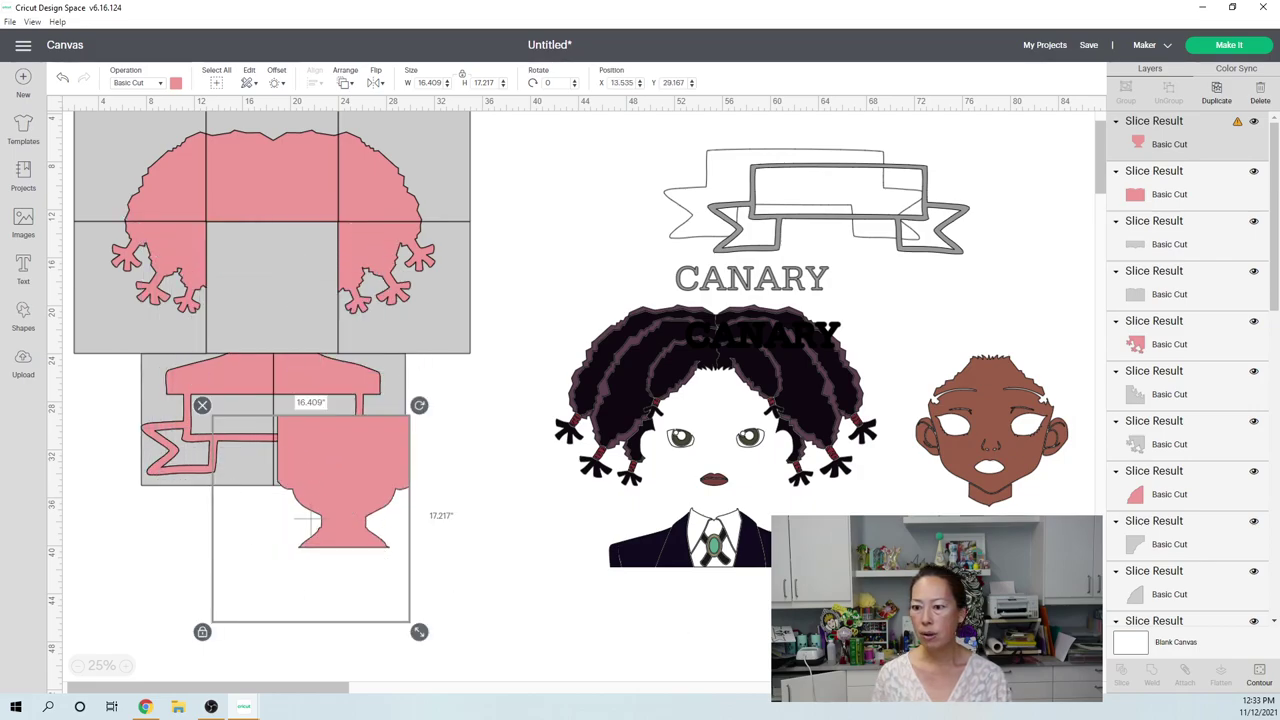
left_click(1257, 674)
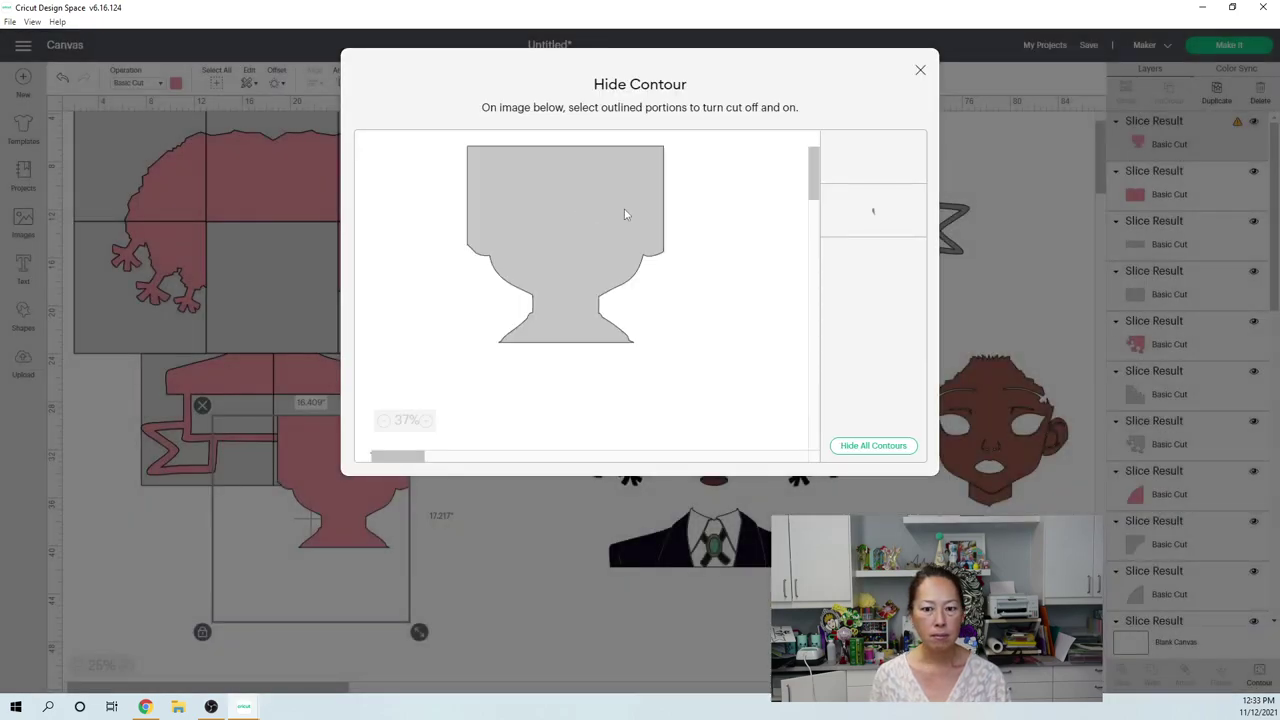
left_click(865, 217)
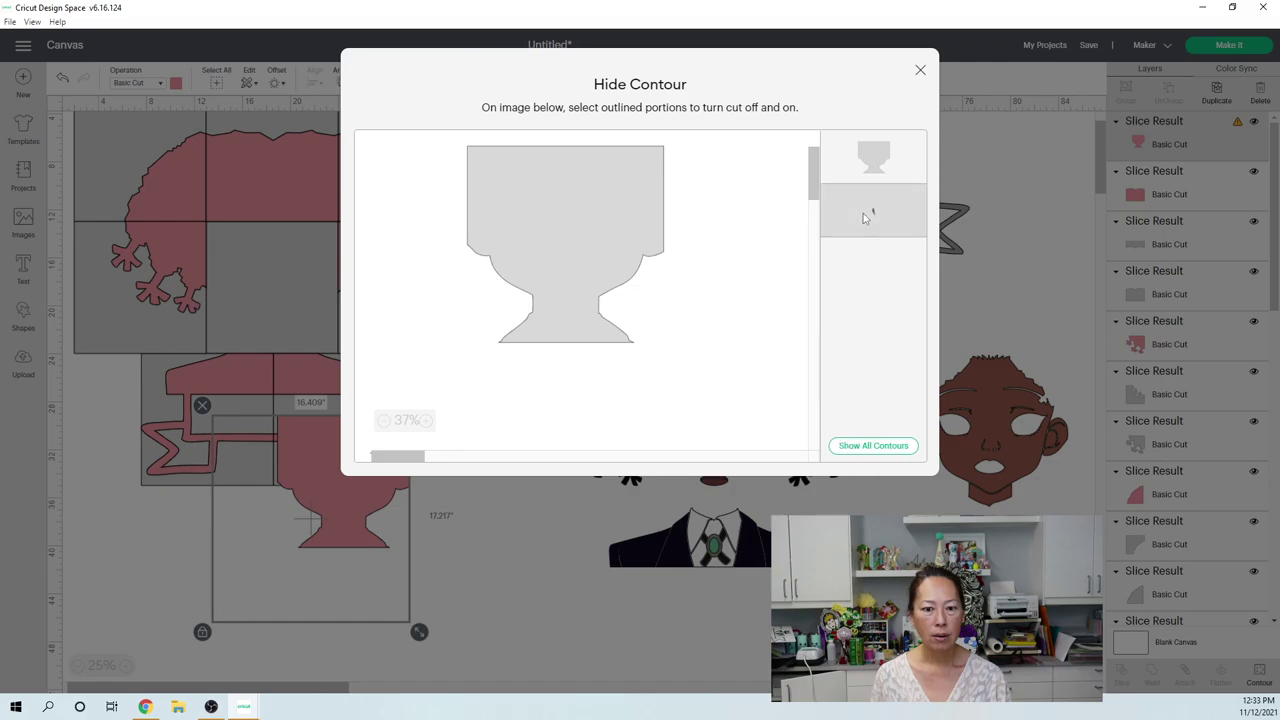
left_click(921, 72)
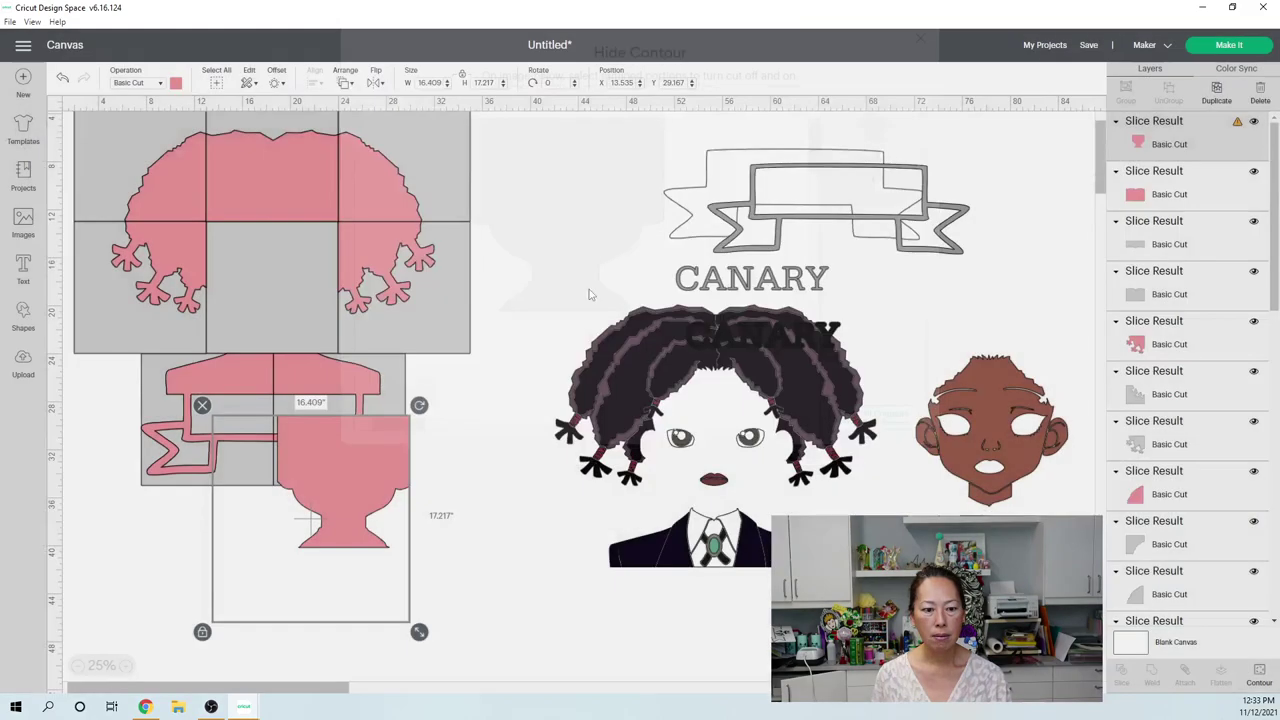
left_click_drag(381, 446, 288, 535)
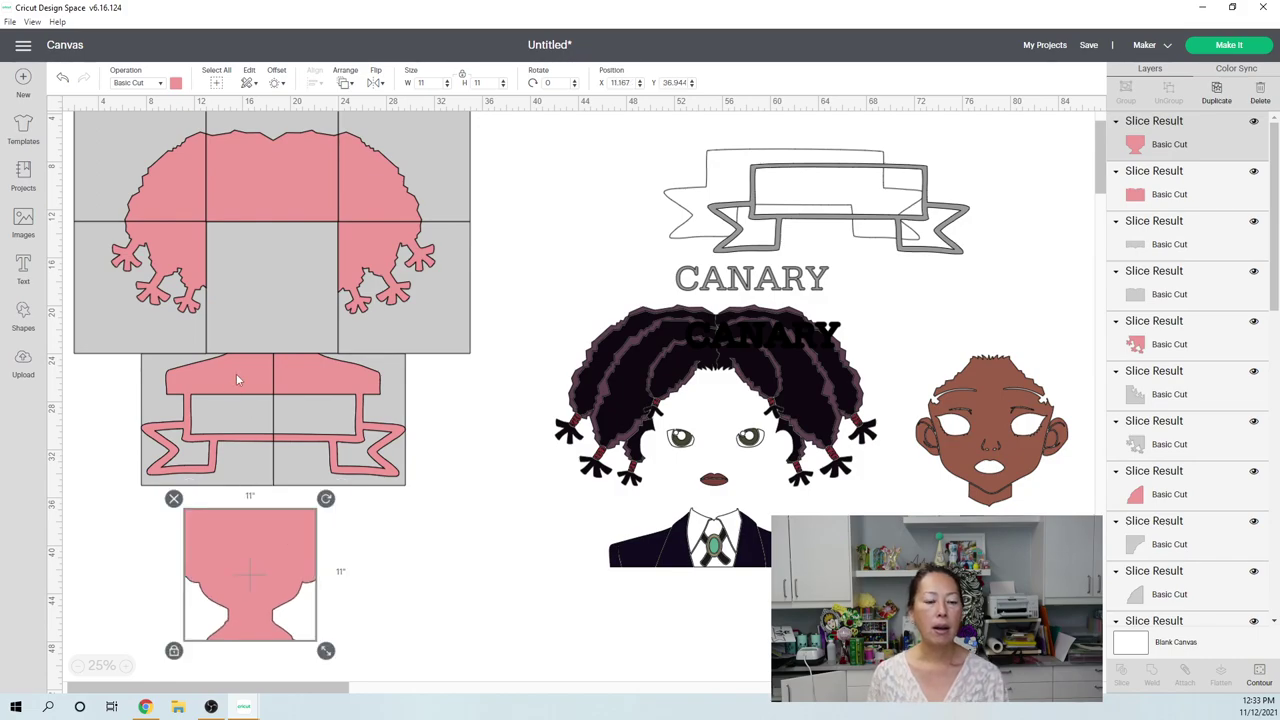
Step: Move the two pink shoulder-and-banner halves under the neck piece and delete the leftover gray bottom-row squares
scroll(236, 373, "down", 2)
left_click_drag(241, 326, 205, 627)
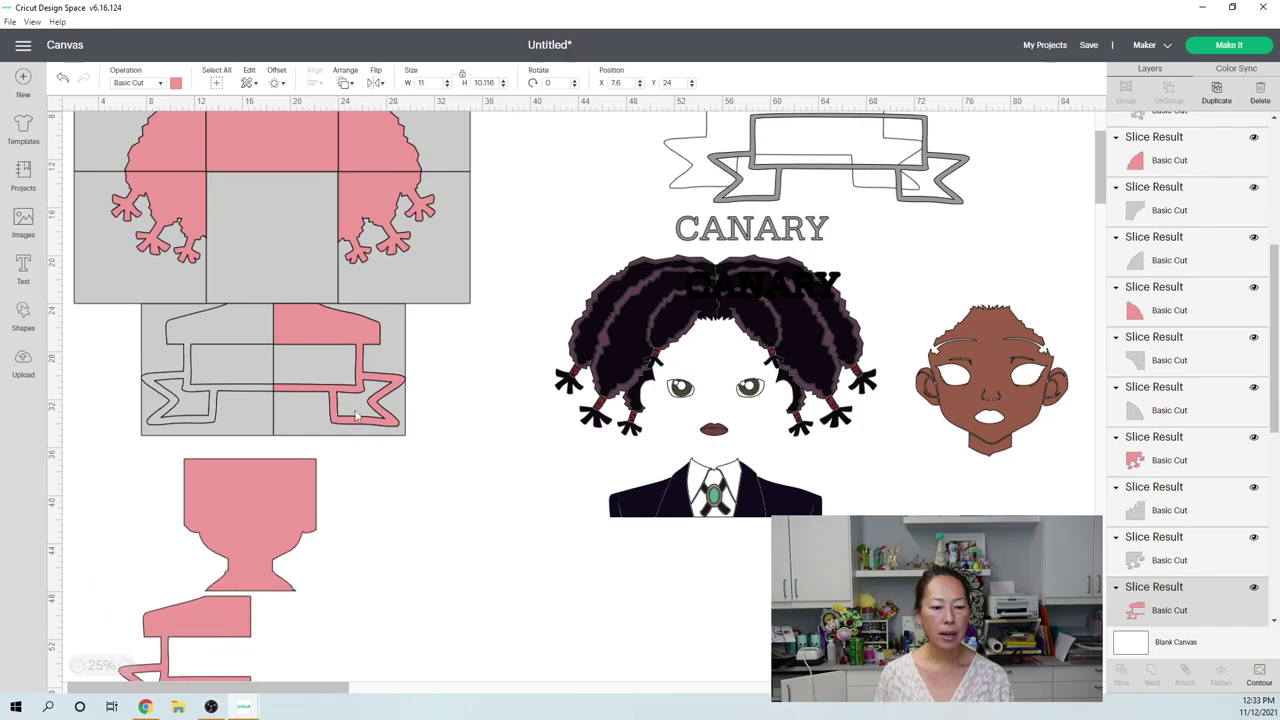
left_click_drag(357, 340, 328, 652)
left_click(350, 611)
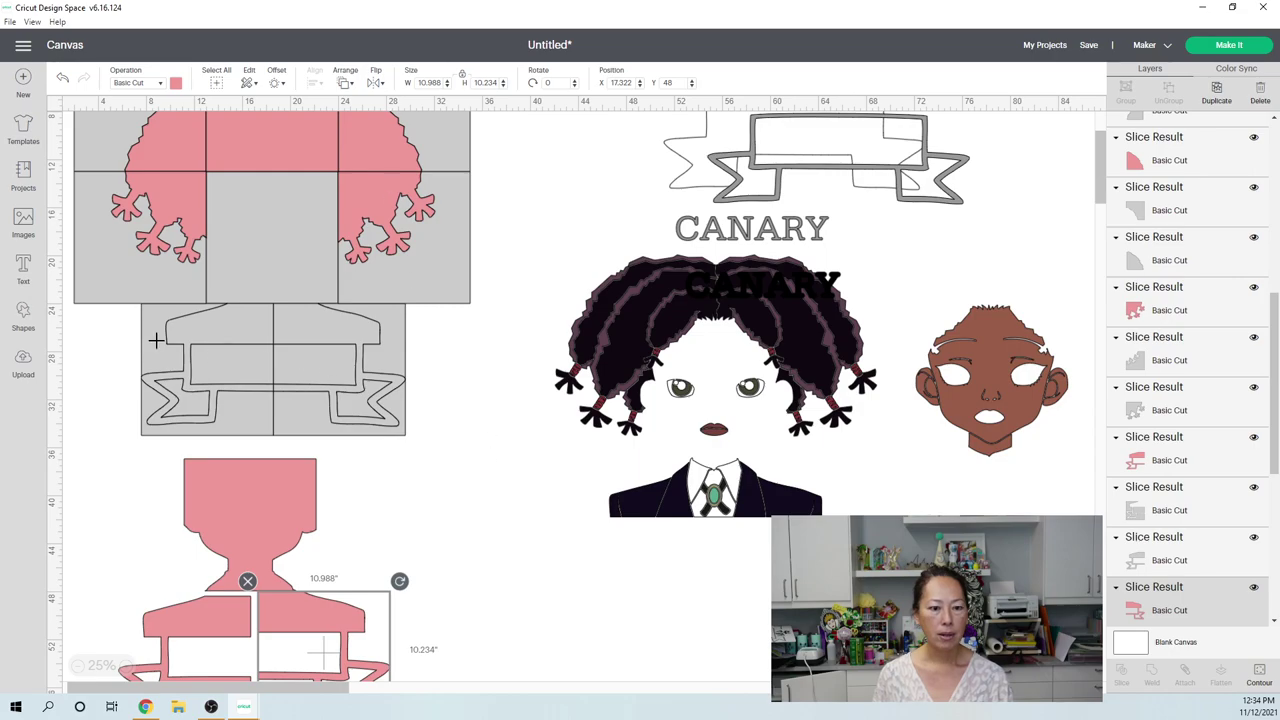
left_click_drag(489, 397, 145, 345)
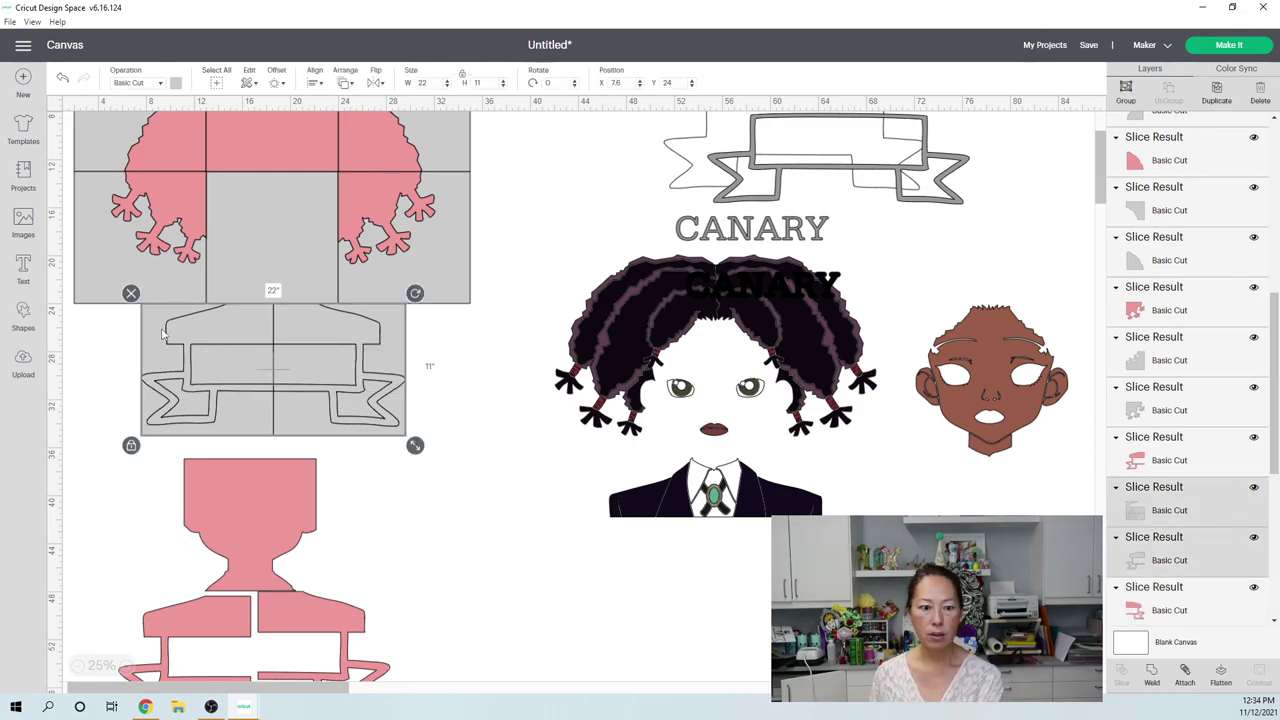
key("Delete")
Step: Place the two pink pigtail pieces on either side of the head piece and the three upper hair pieces above them
left_click_drag(380, 228, 368, 507)
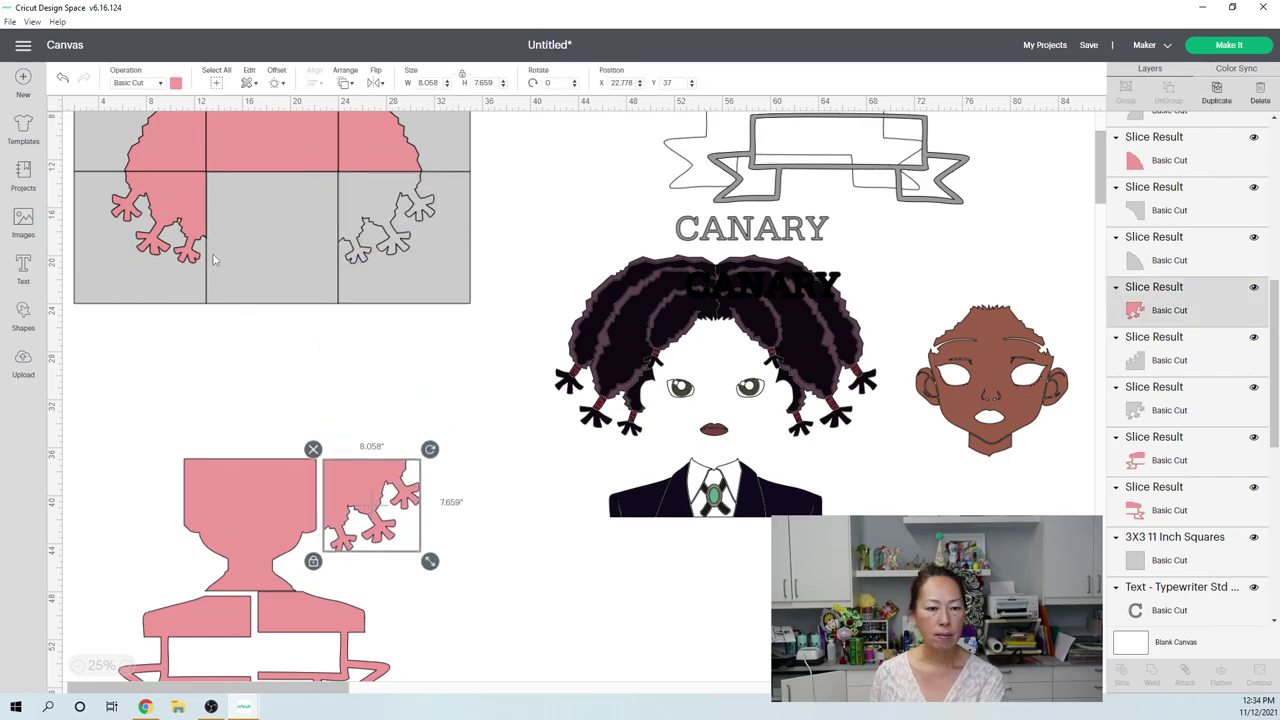
left_click(180, 201)
left_click_drag(180, 201, 153, 482)
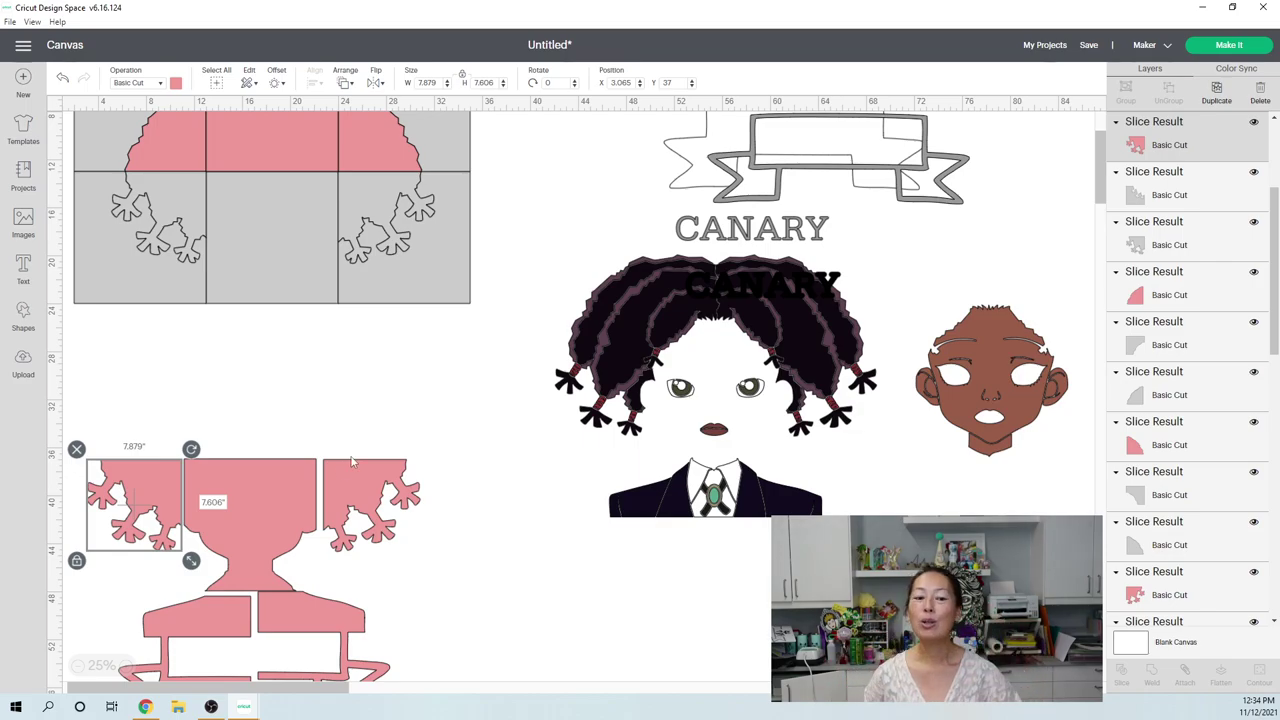
left_click_drag(162, 140, 140, 422)
left_click_drag(302, 142, 278, 468)
left_click_drag(365, 153, 354, 430)
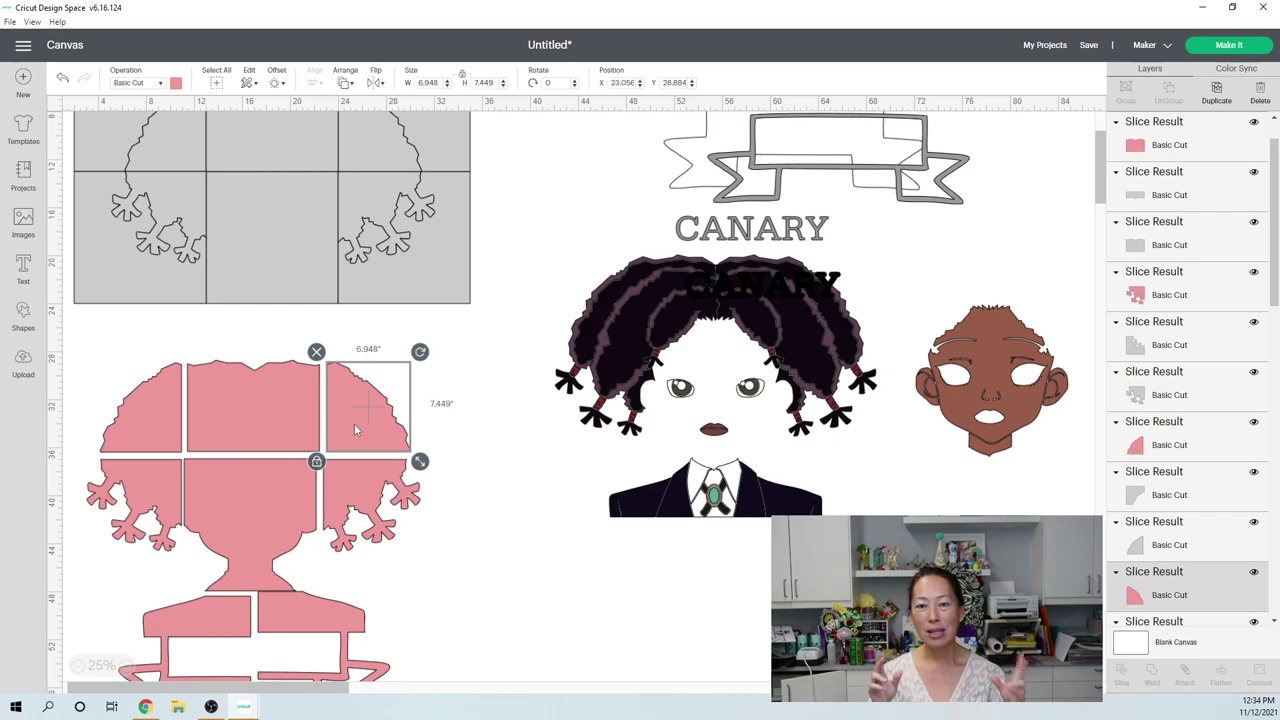
Step: Select all the leftover gray grid squares above the pink pieces and delete them
scroll(354, 428, "up", 3)
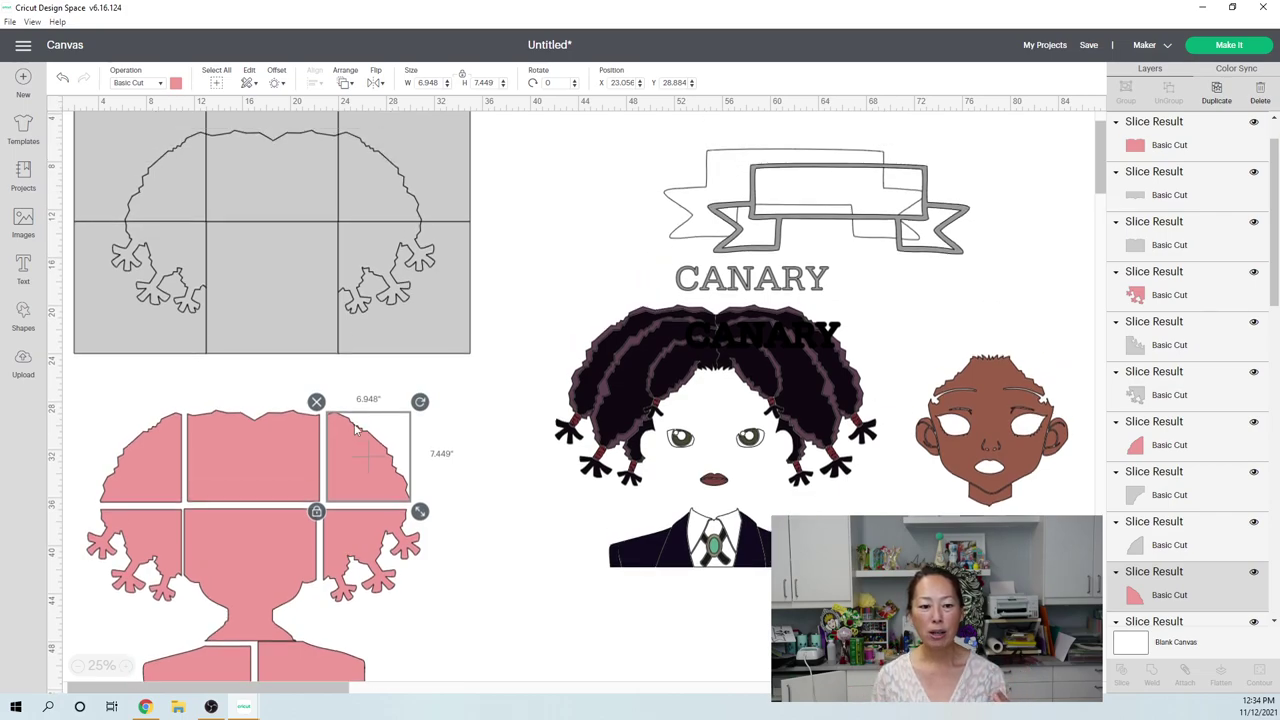
scroll(354, 428, "up", 1)
left_click(95, 143)
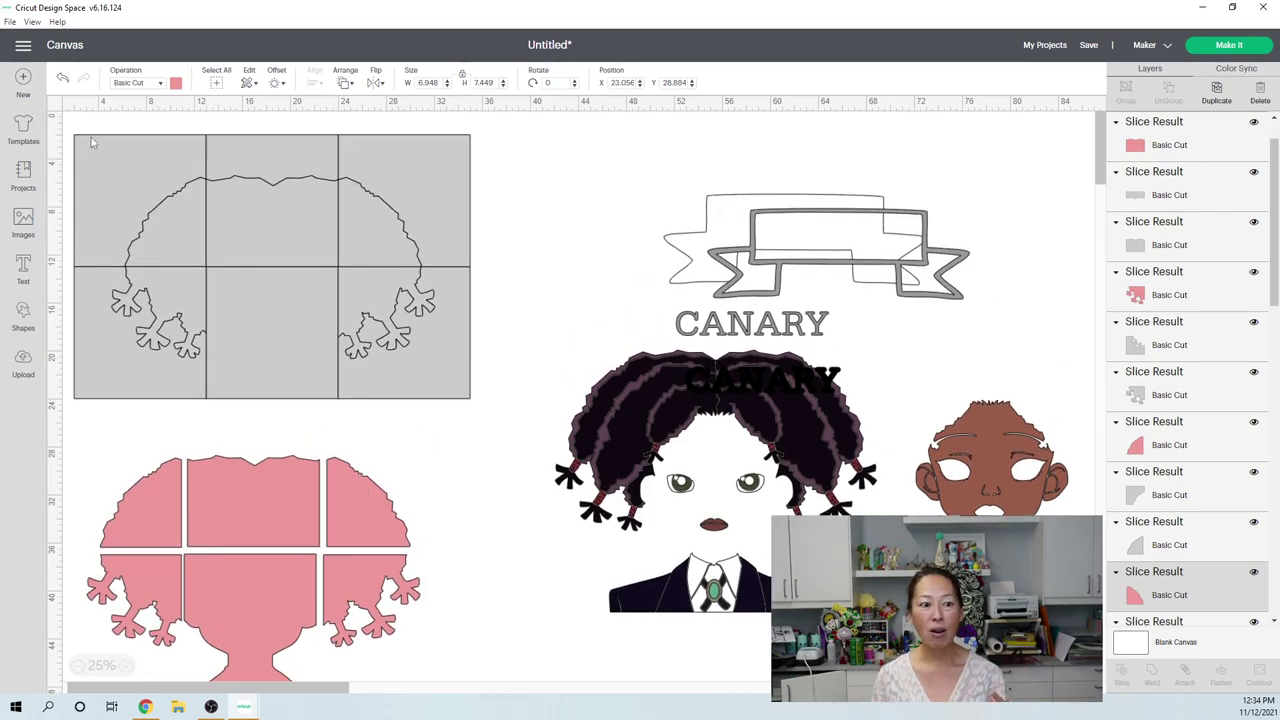
left_click_drag(68, 131, 477, 338)
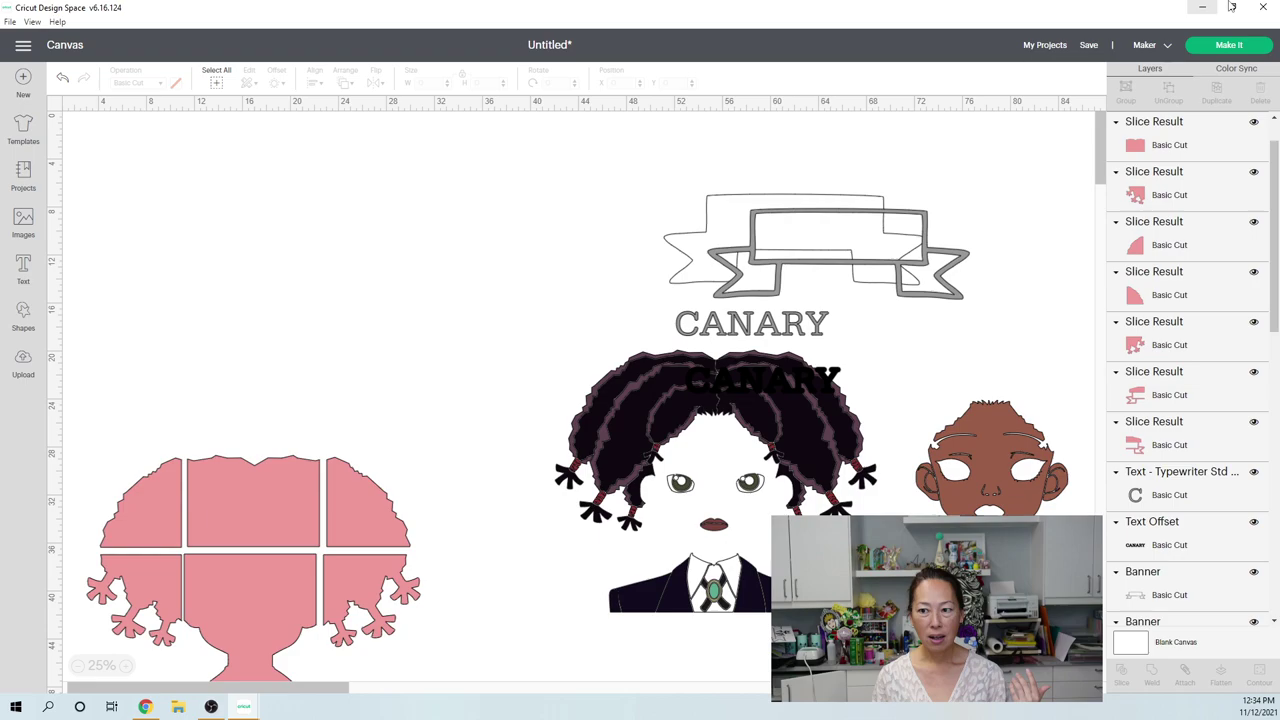
Step: Send the project to mat preparation, accept the larger mat for the oversized images, and look over mat 1
left_click(1218, 48)
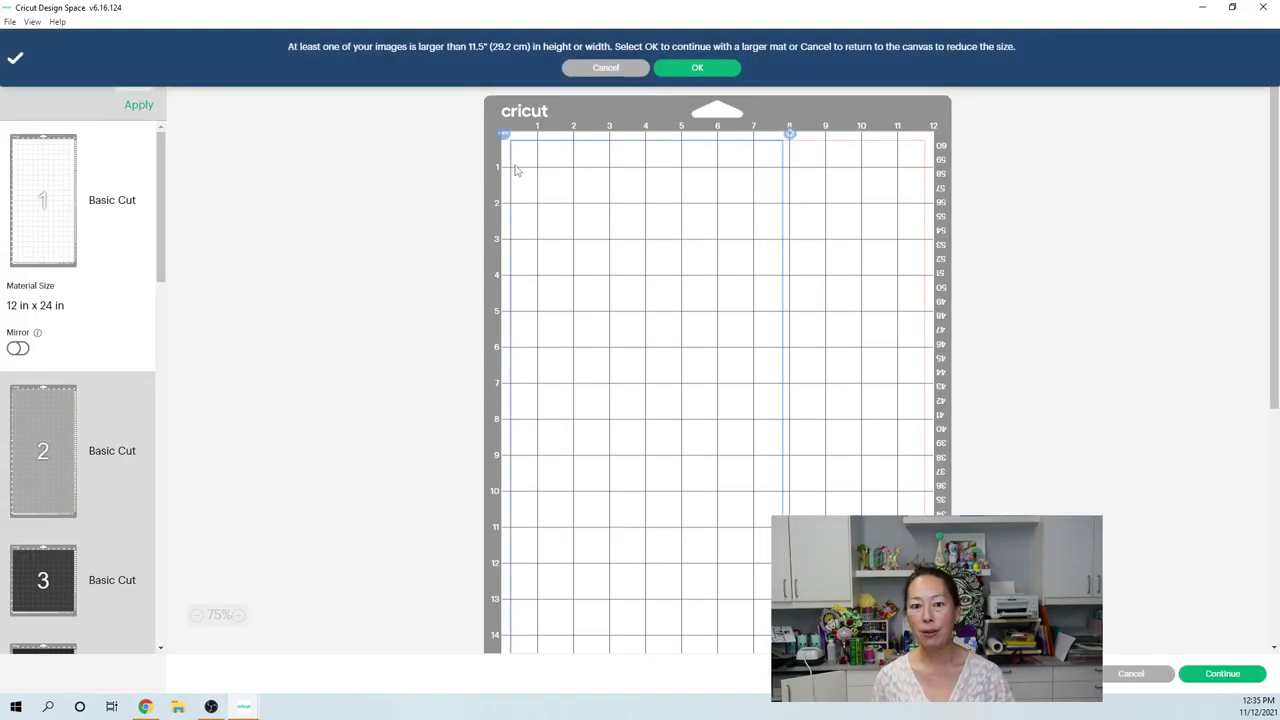
left_click(690, 70)
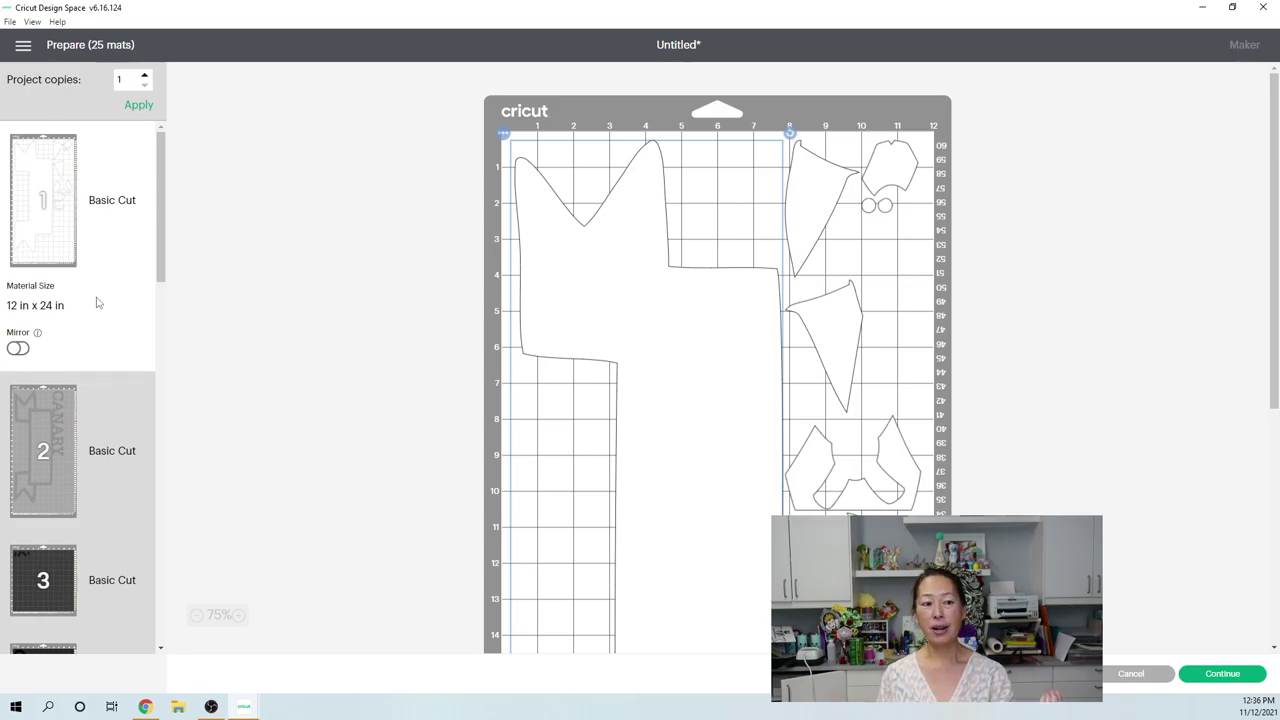
scroll(660, 350, "down", 10)
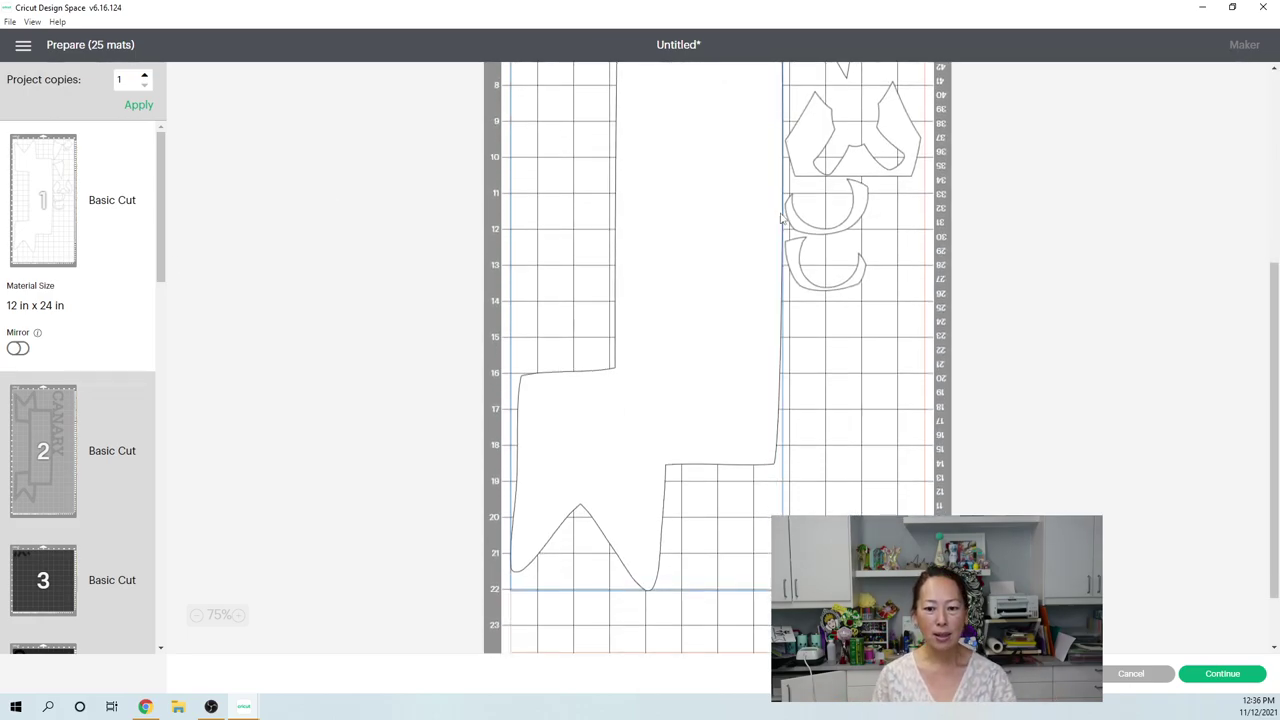
scroll(757, 414, "up", 10)
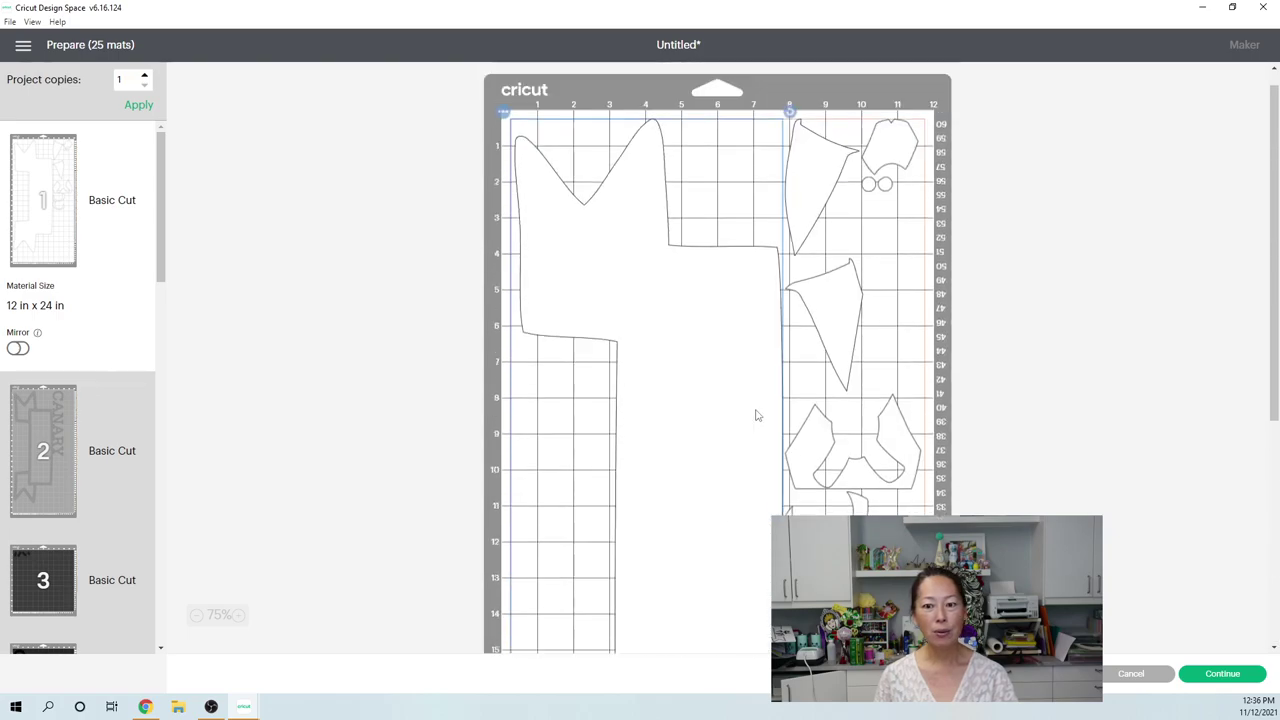
Step: Move the collar piece on mat 1 into the empty strip beside the banner at about rows 7 to 10, turned sideways
scroll(737, 251, "down", 4)
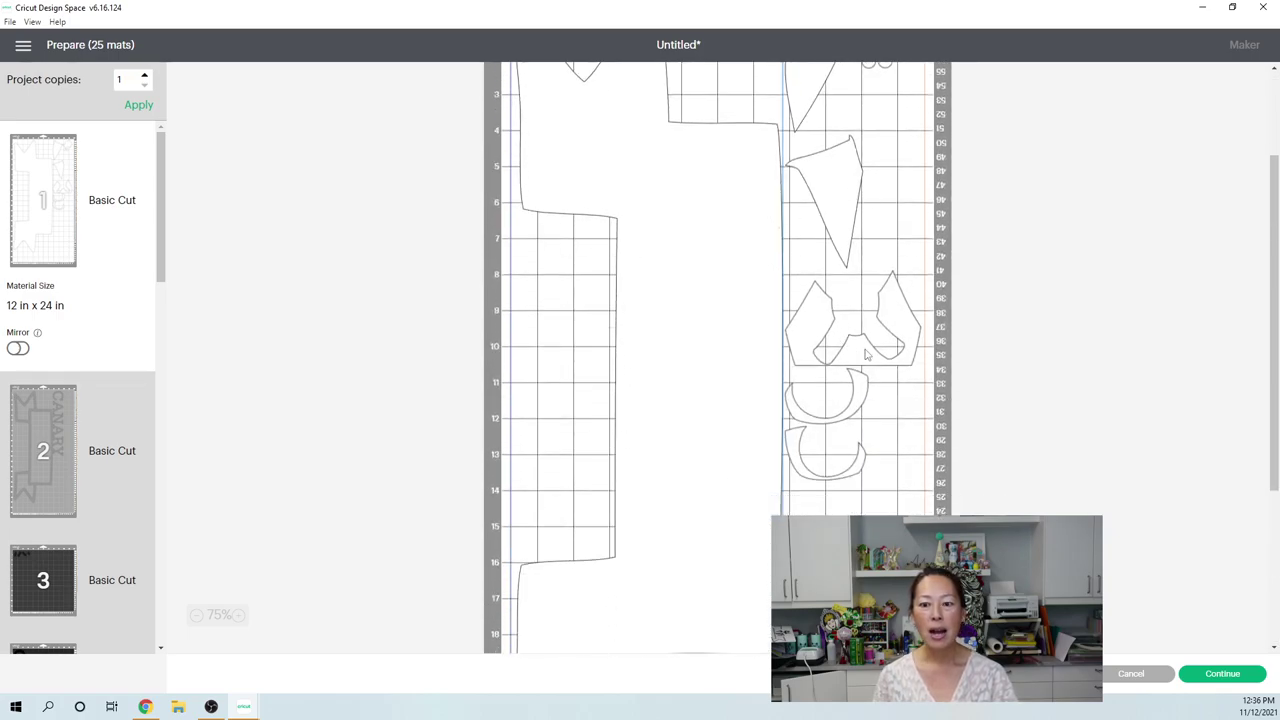
left_click_drag(852, 320, 480, 260)
left_click_drag(654, 218, 592, 266)
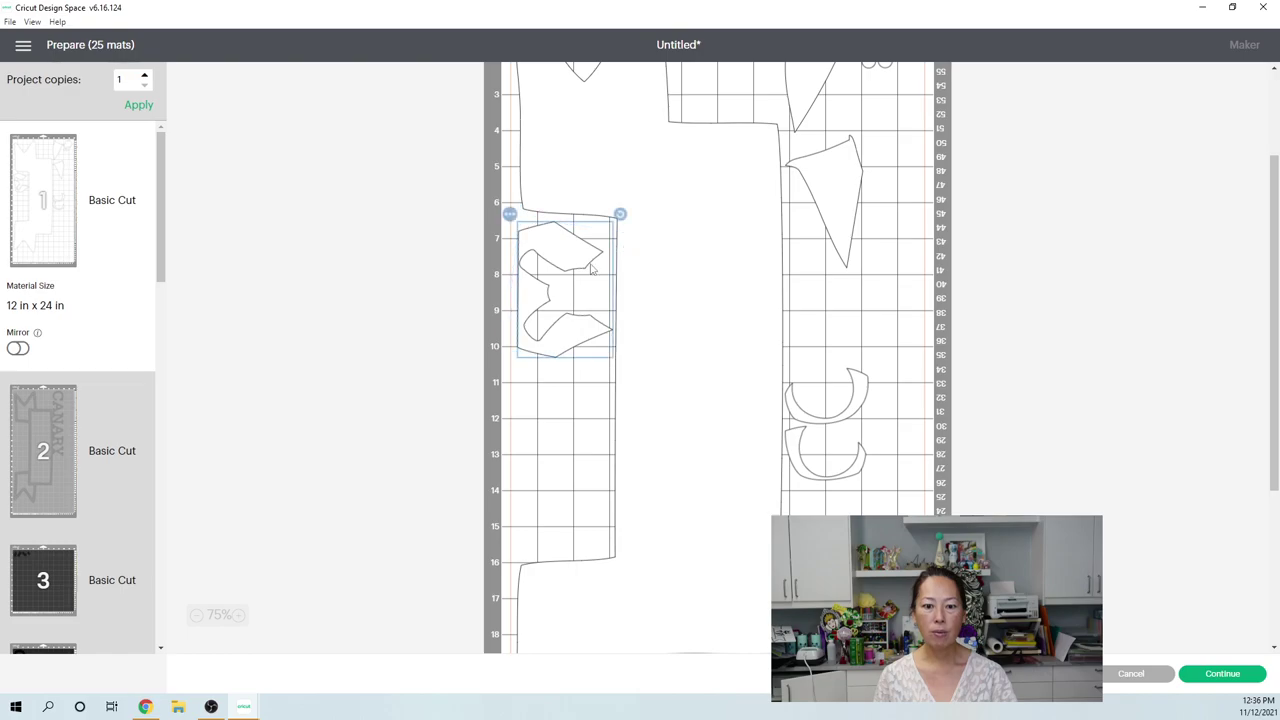
scroll(878, 246, "up", 3)
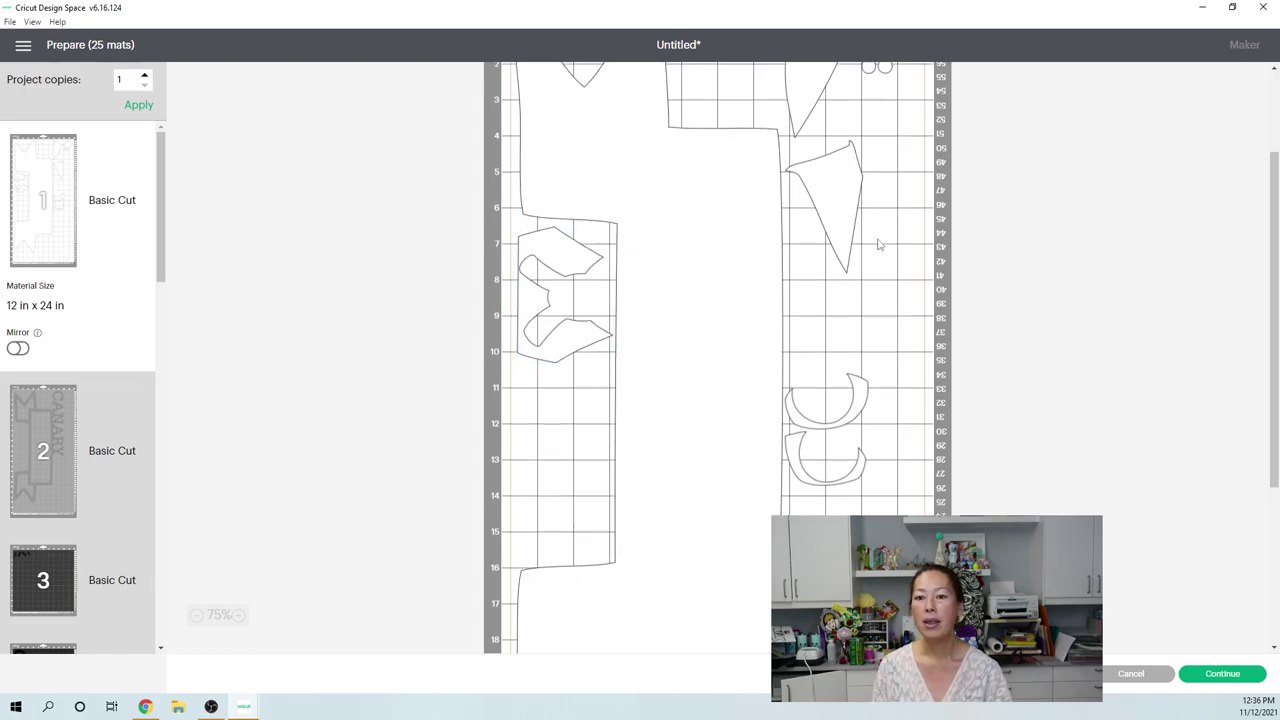
Step: Move the two crescent pieces on mat 1 below the collar piece, at about rows 11 to 14
scroll(878, 341, "down", 8)
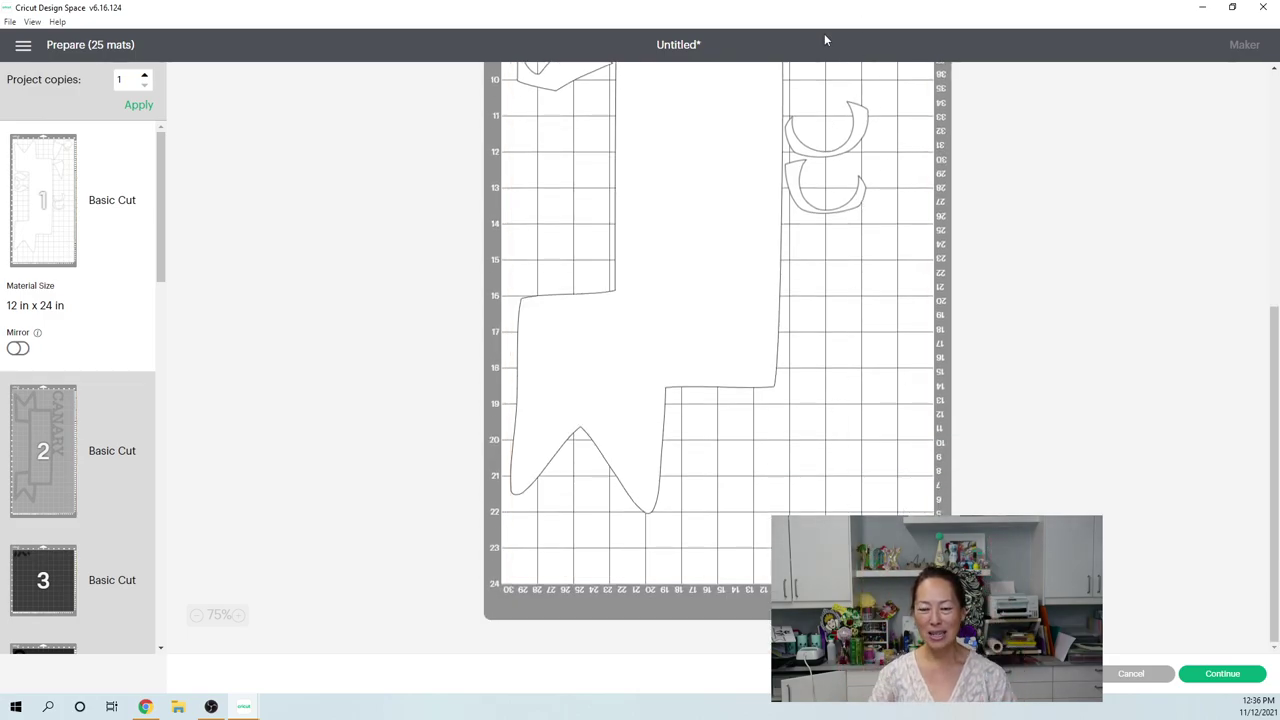
left_click_drag(835, 200, 559, 152)
left_click_drag(800, 155, 525, 228)
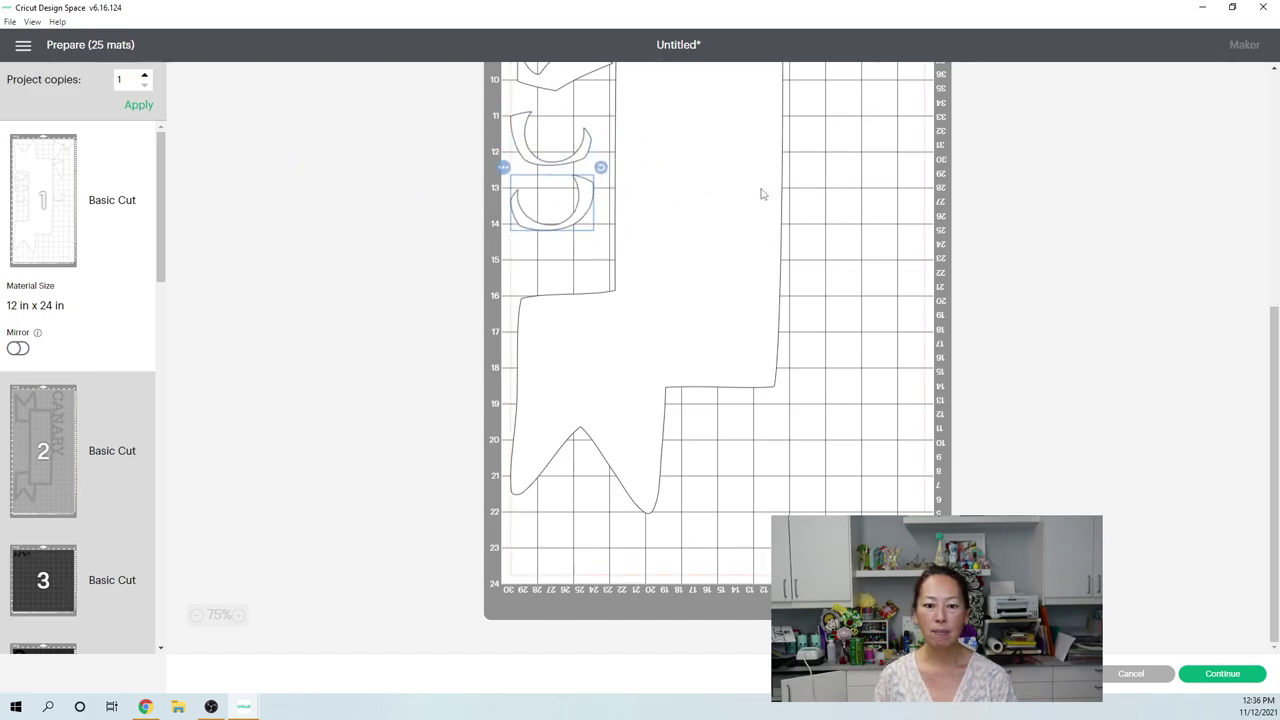
Step: Move the upper pointed piece on mat 1 into the banner's upper corner gap and rotate it to fit
scroll(760, 194, "up", 5)
left_click_drag(822, 183, 756, 184)
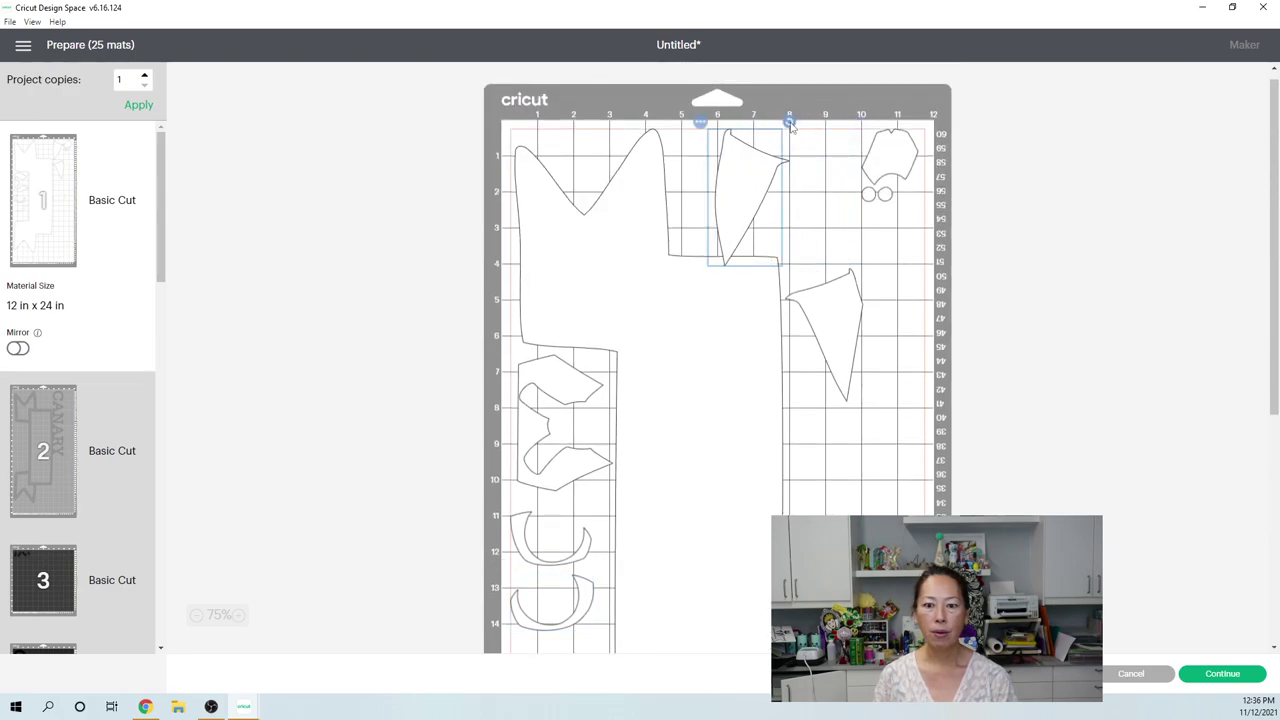
left_click_drag(794, 126, 731, 165)
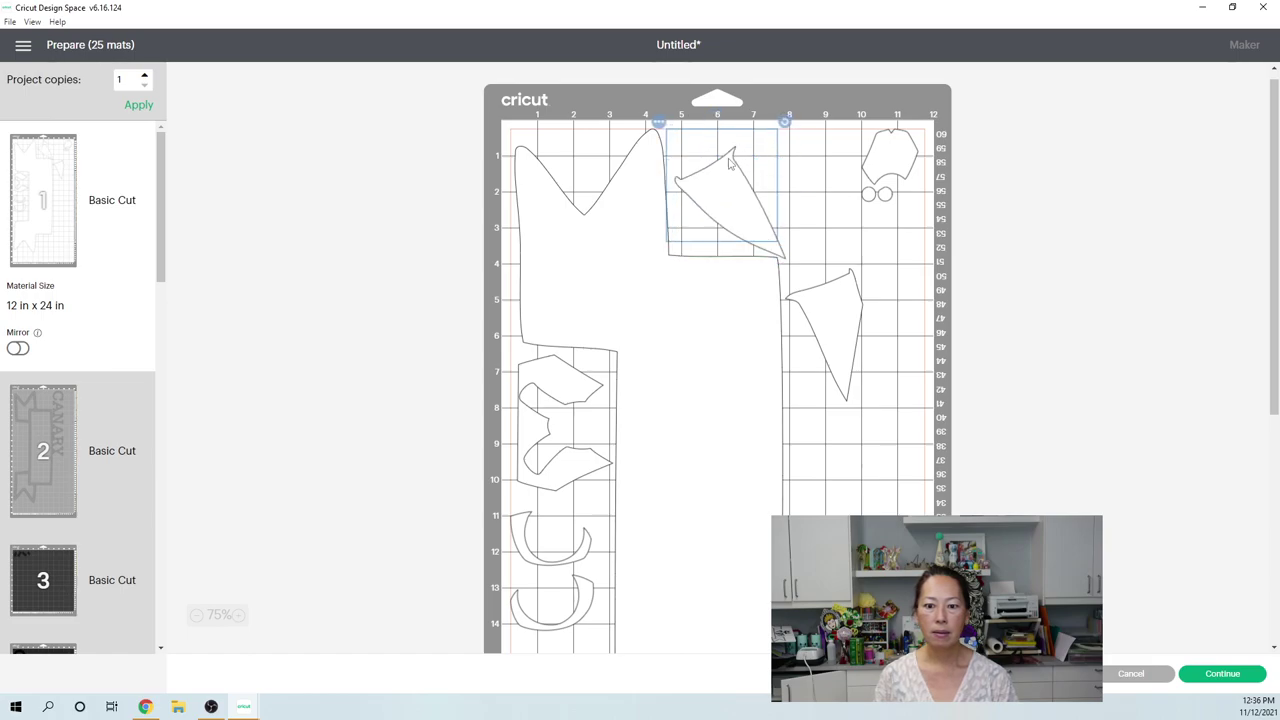
Step: Place the small tie-knot piece in the banner's upper tail notch and the two small circles beside the rotated pointed piece
left_click(899, 170)
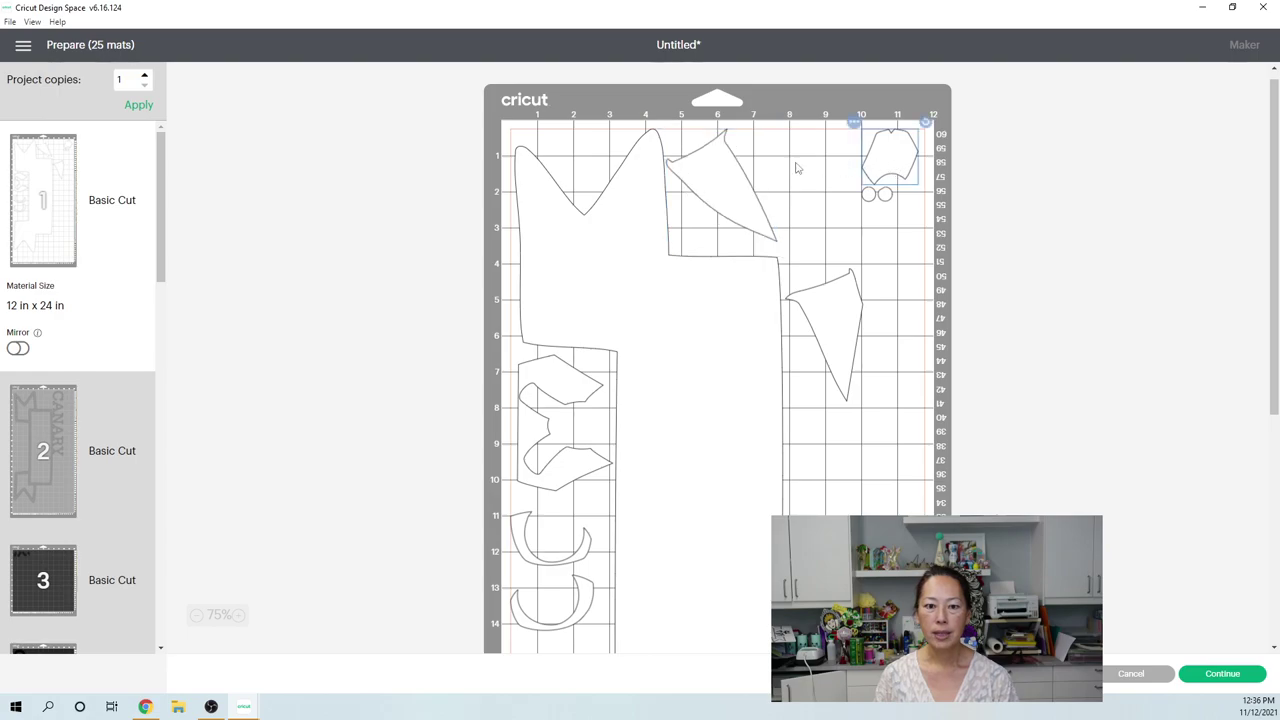
left_click_drag(797, 168, 580, 143)
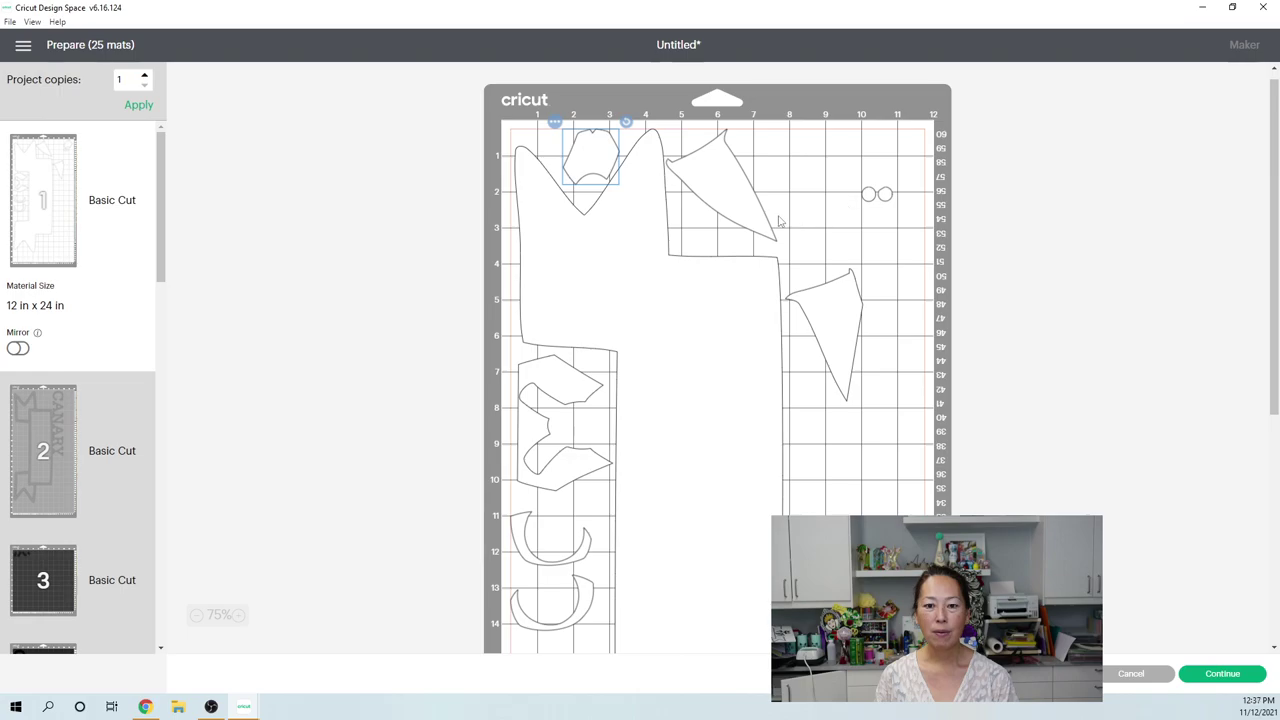
left_click_drag(869, 194, 701, 233)
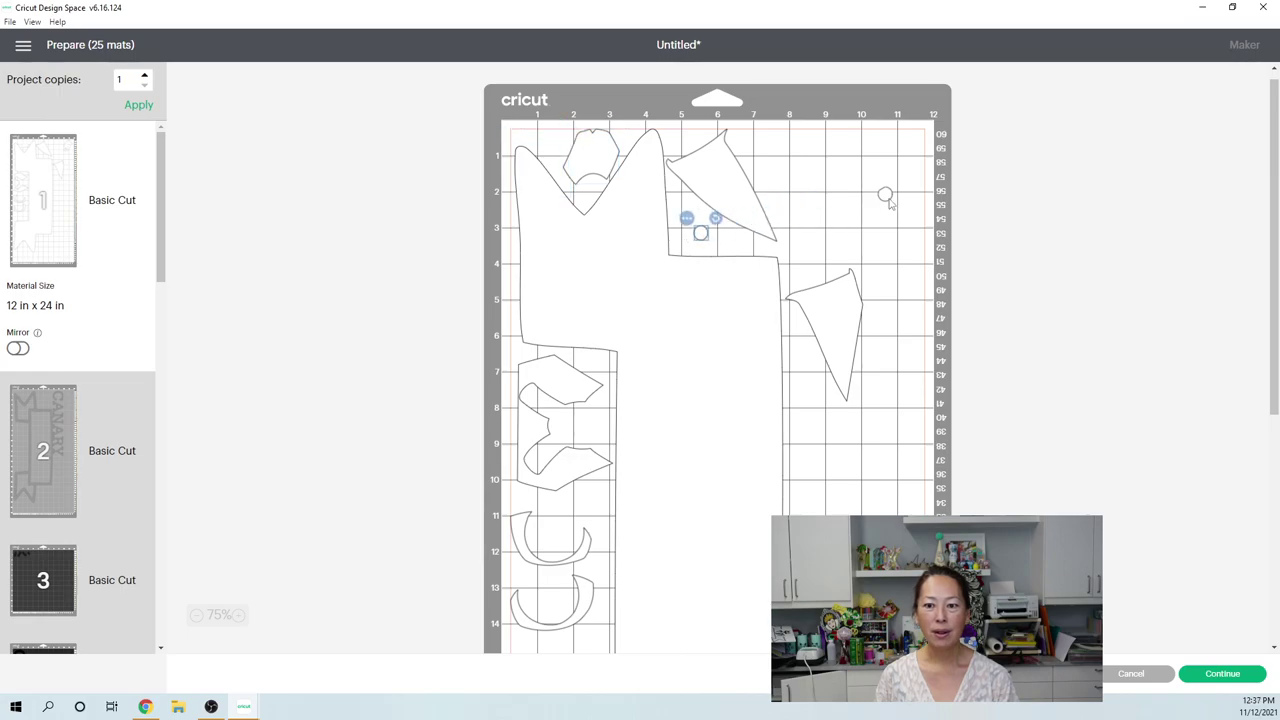
left_click_drag(888, 198, 681, 222)
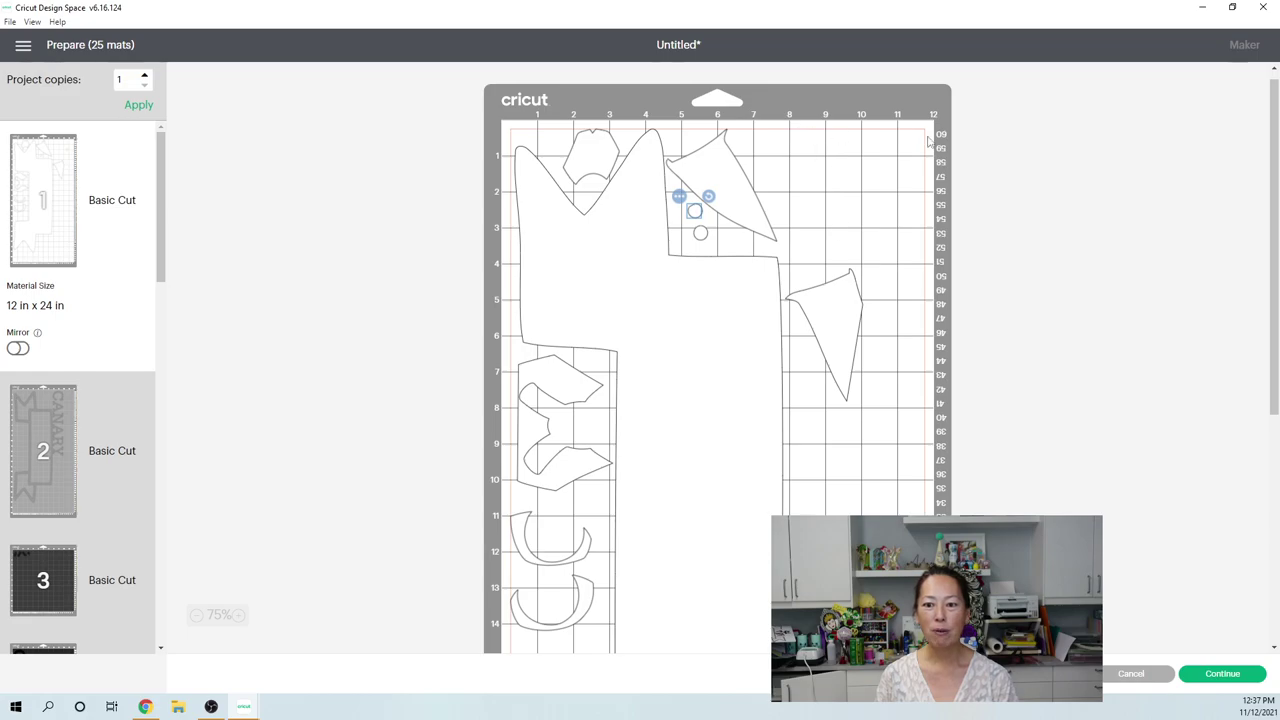
Step: Move the remaining pointed piece into the banner's lower tail notch on mat 1 and rotate it to fit
scroll(880, 285, "down", 4)
left_click_drag(837, 129, 775, 408)
left_click_drag(723, 533, 686, 566)
scroll(709, 340, "down", 4)
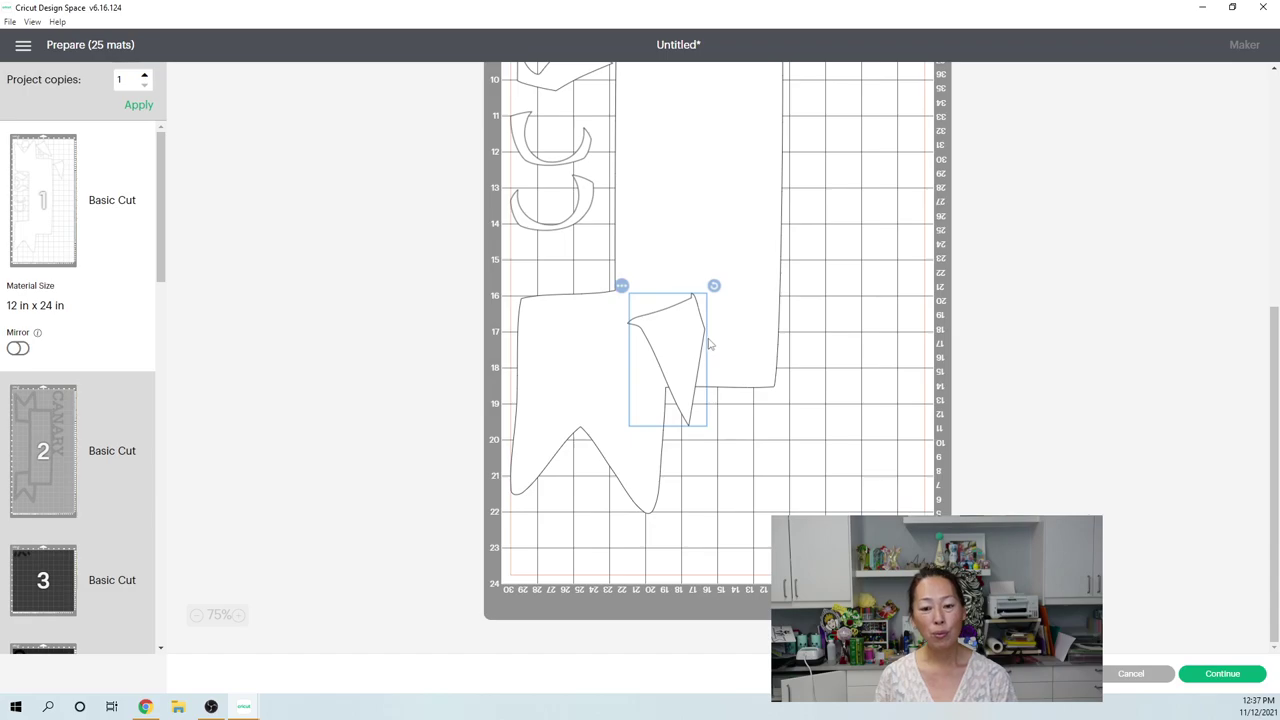
left_click_drag(695, 365, 600, 540)
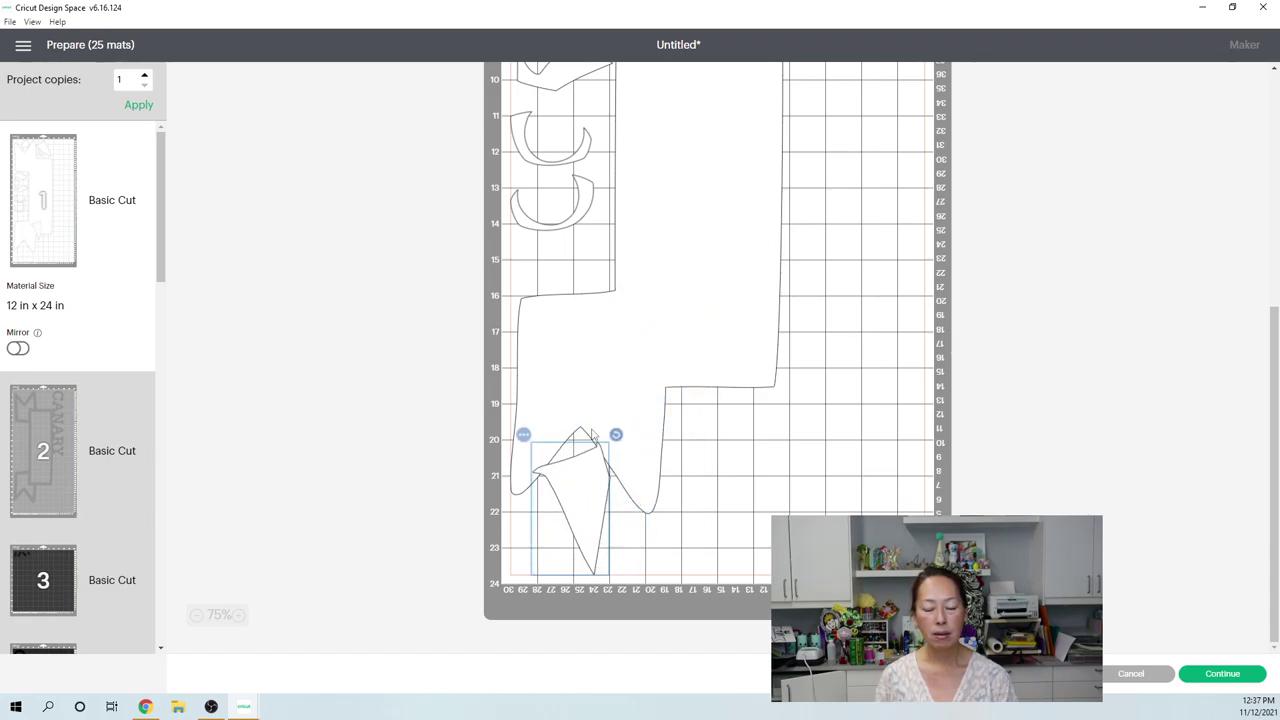
left_click_drag(619, 435, 552, 525)
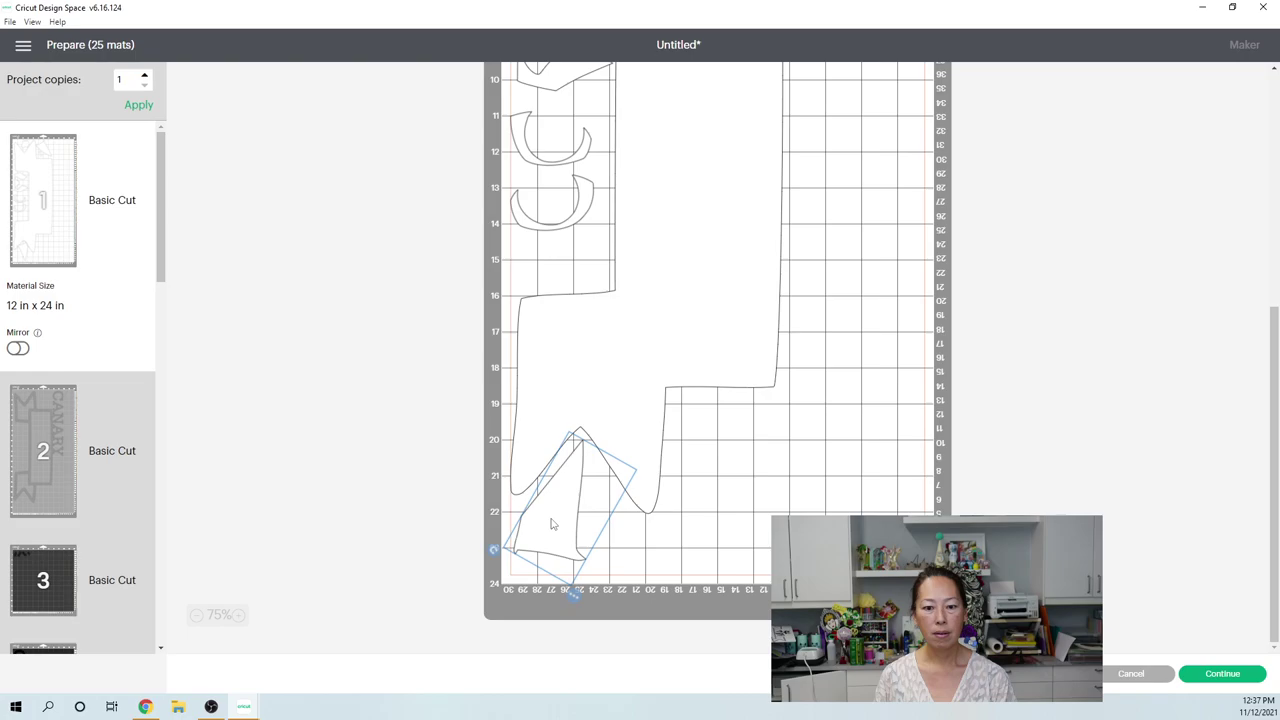
left_click(695, 513)
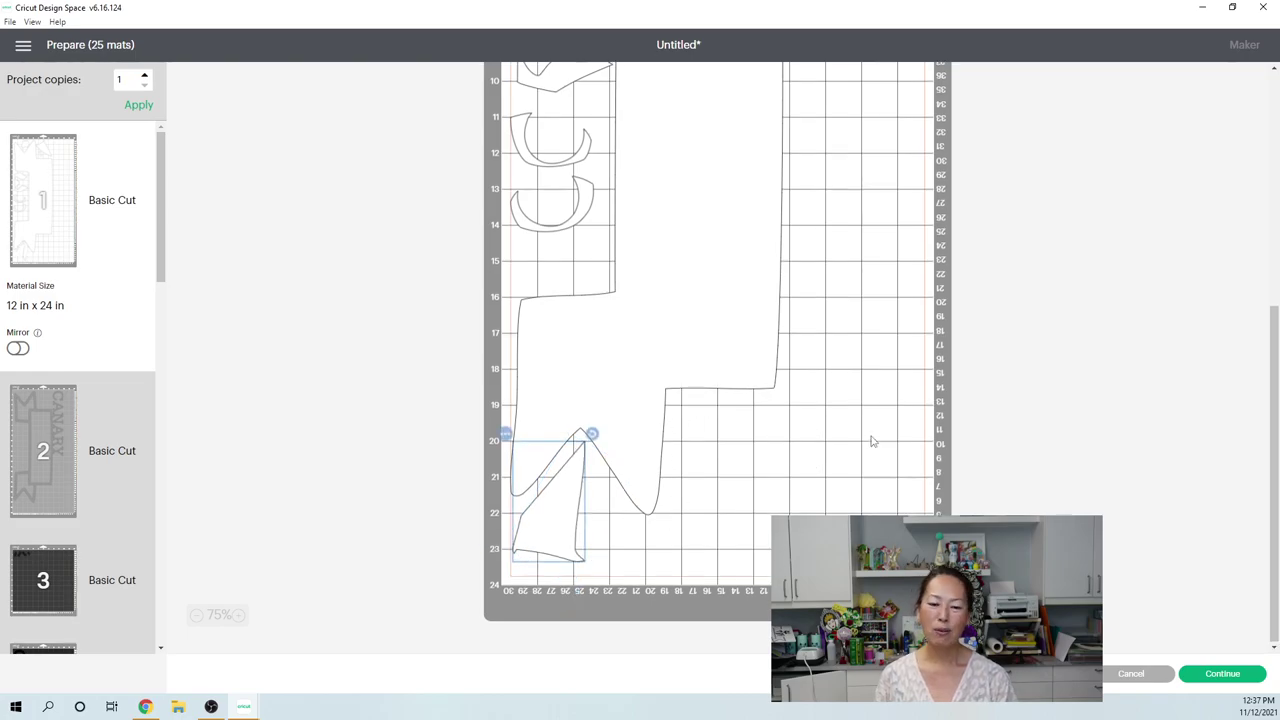
Step: Open mat 2 and move the CANARY lettering inside the gray banner outline
scroll(871, 440, "up", 5)
left_click(61, 484)
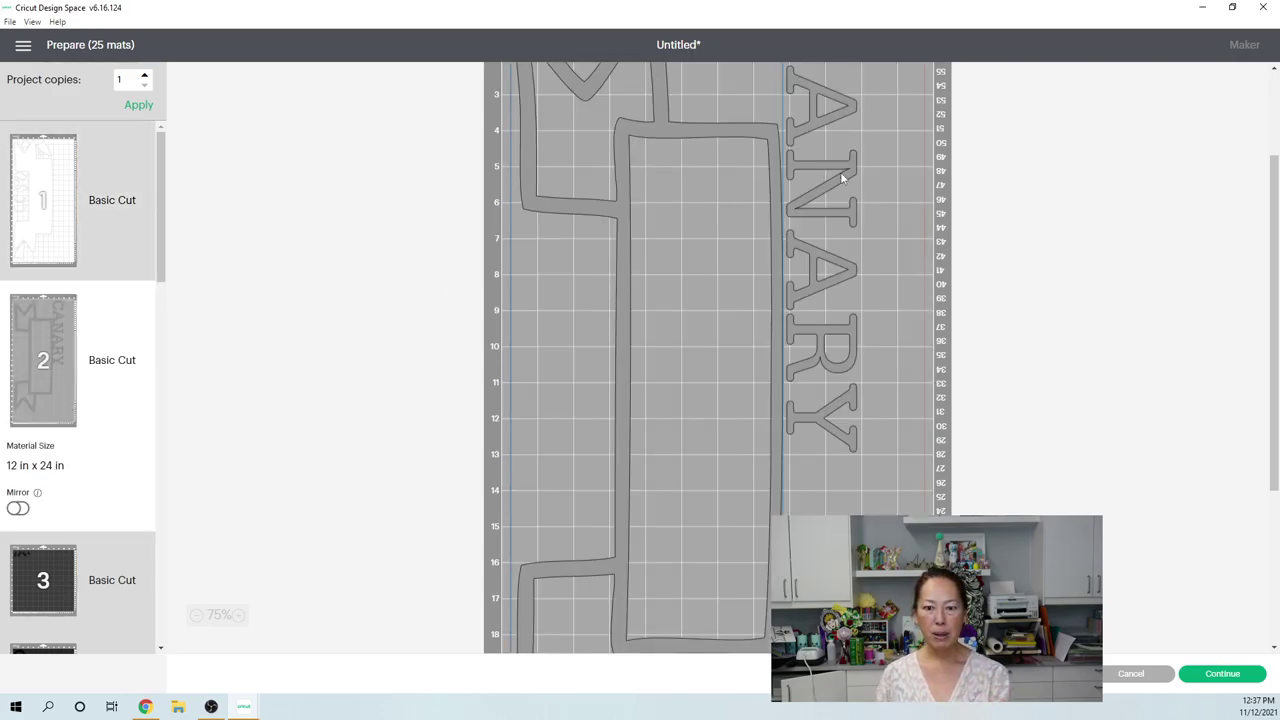
left_click_drag(817, 272, 709, 374)
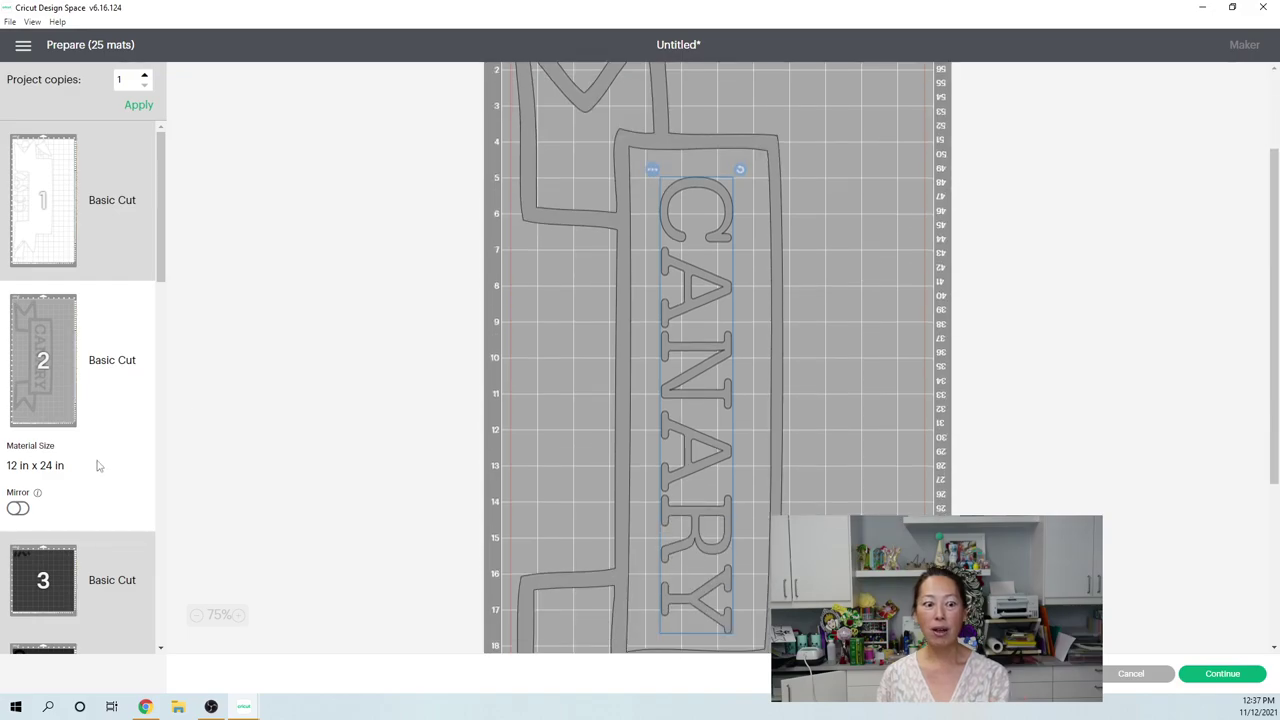
Step: Review how the pieces are laid out on mats 3 and 7 and look through the following pink mats
scroll(99, 466, "down", 5)
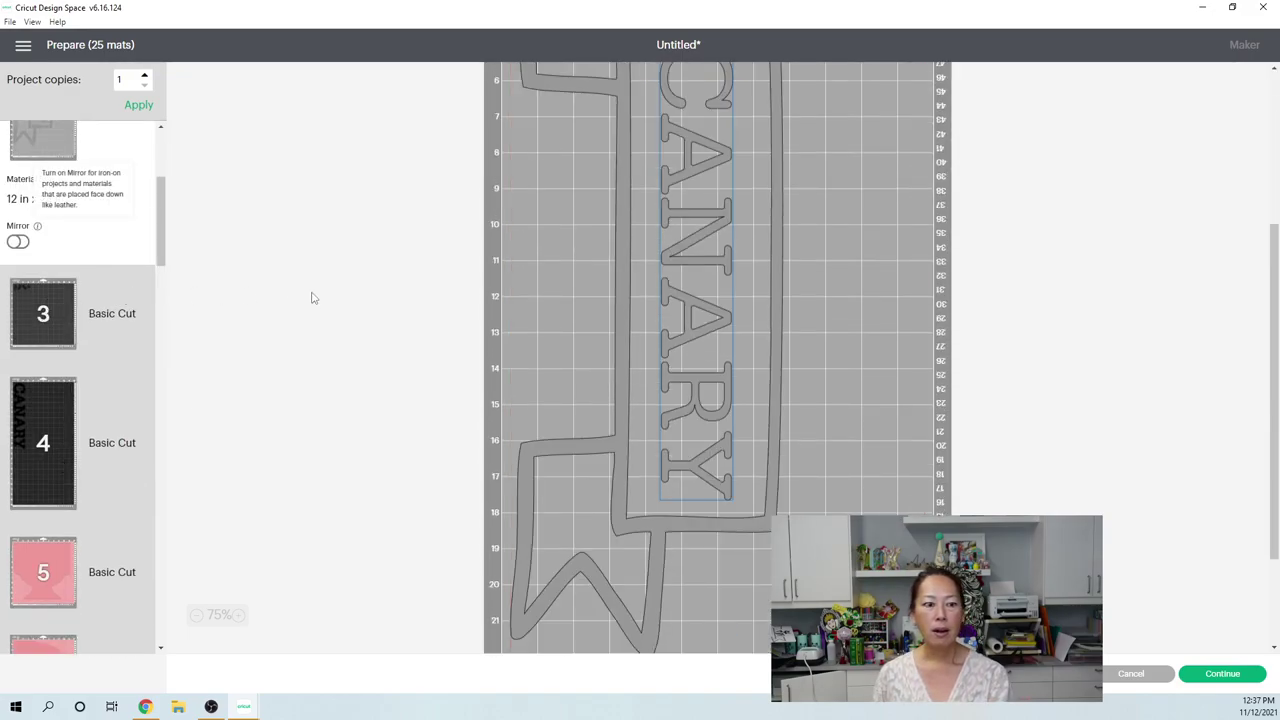
left_click(57, 317)
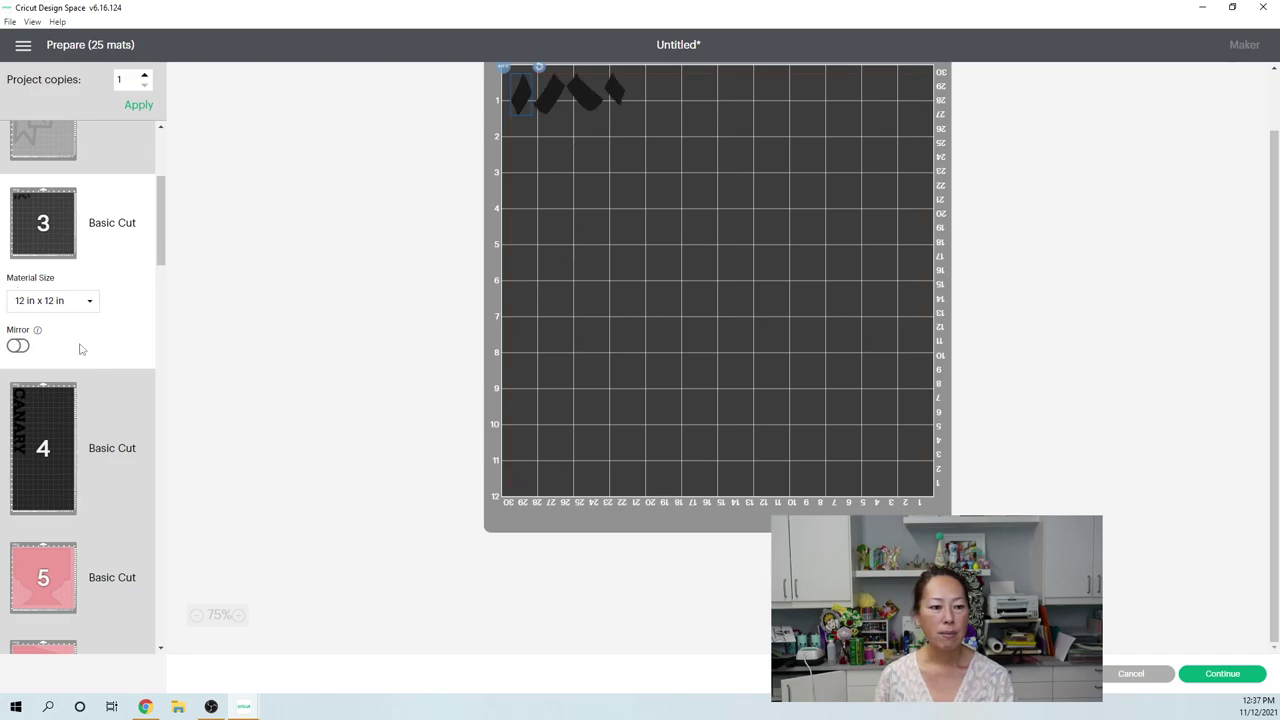
scroll(78, 355, "down", 3)
scroll(78, 360, "down", 1)
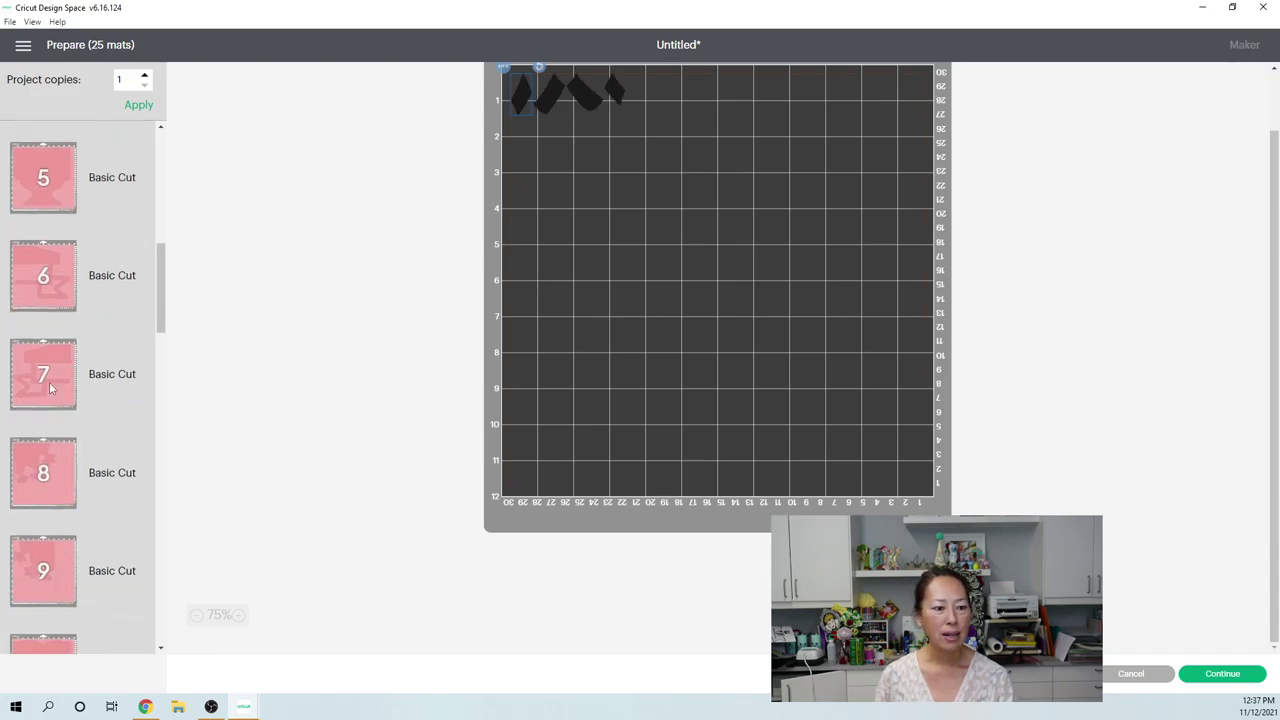
left_click(49, 382)
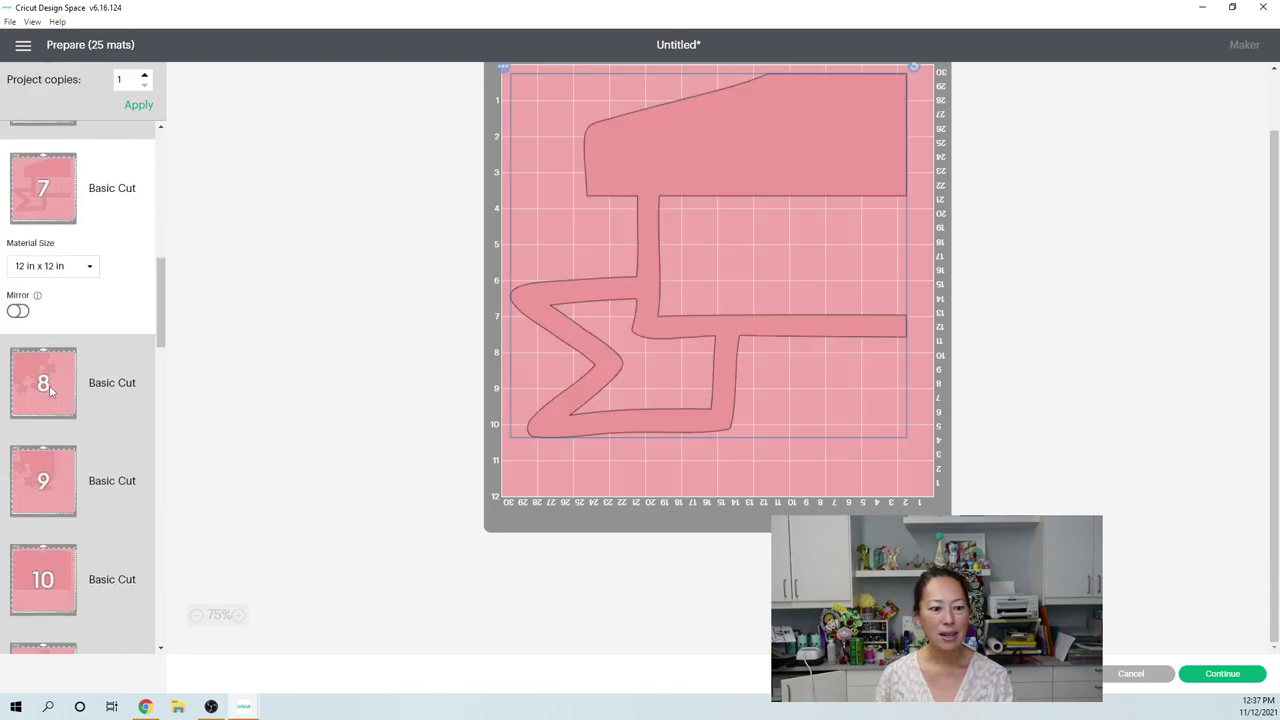
scroll(49, 384, "down", 3)
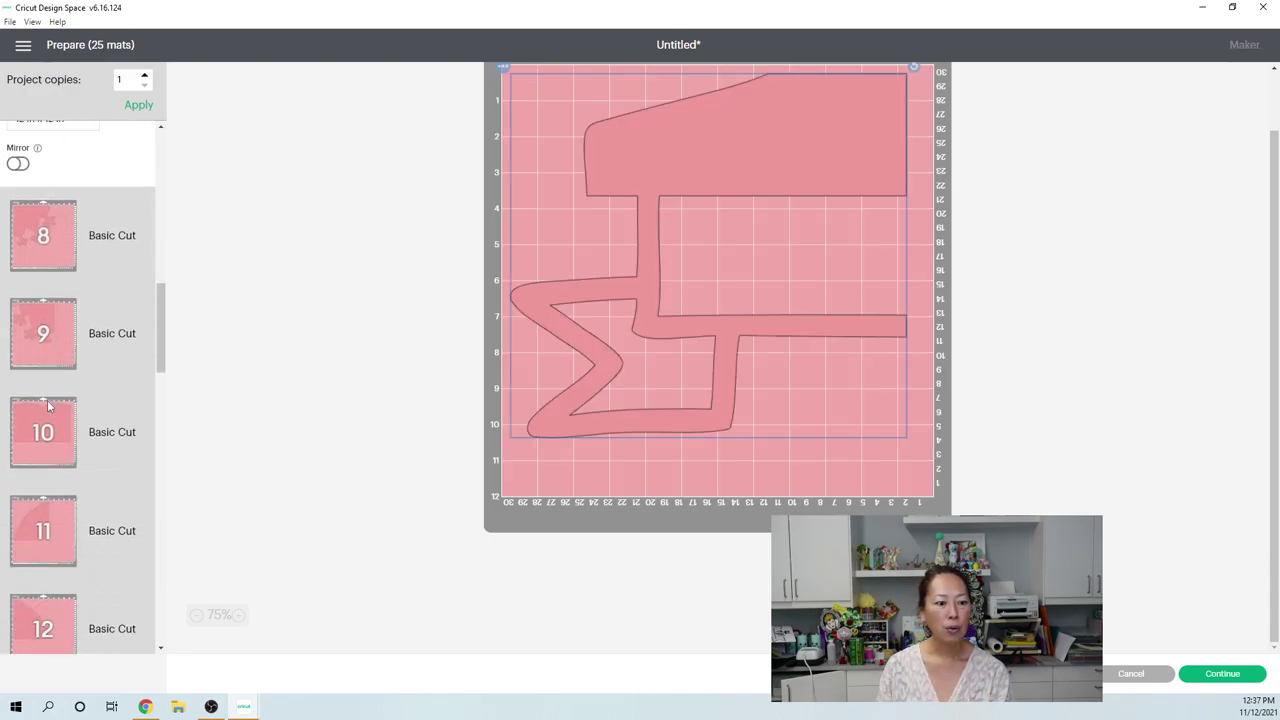
Step: Move the pink curved hair piece from mat 11 onto mat 12
left_click(46, 455)
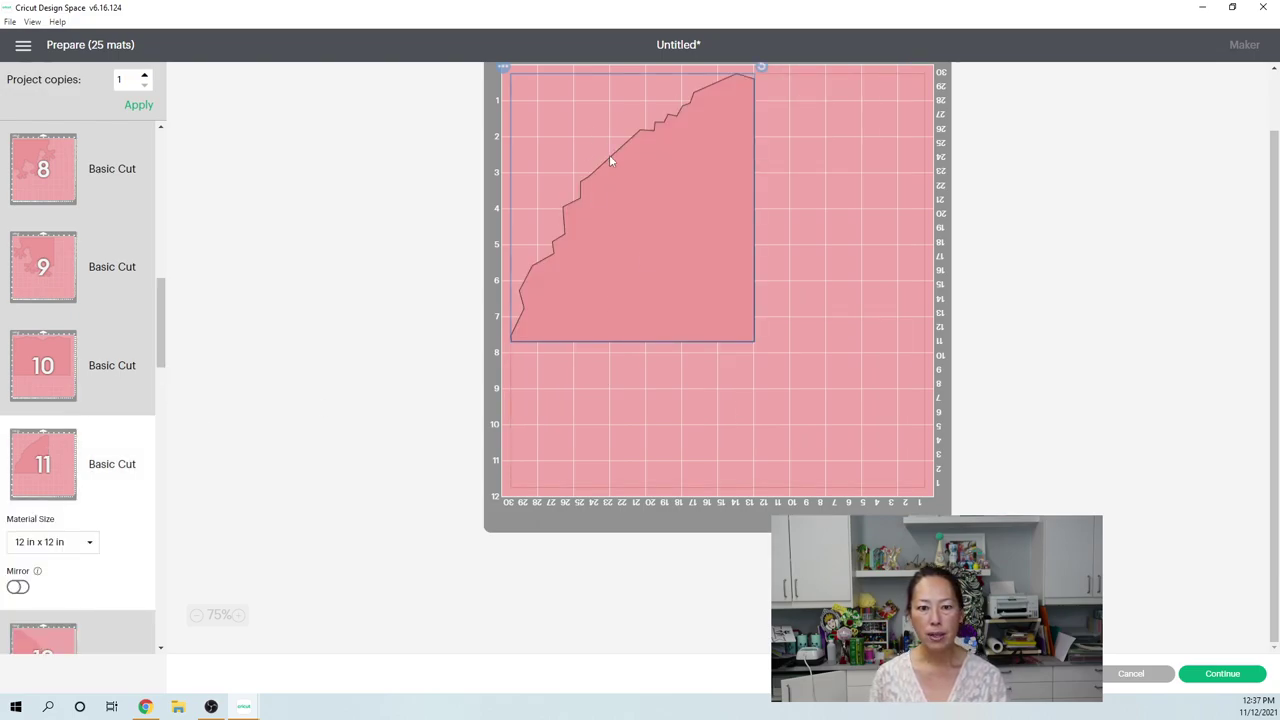
scroll(609, 154, "up", 2)
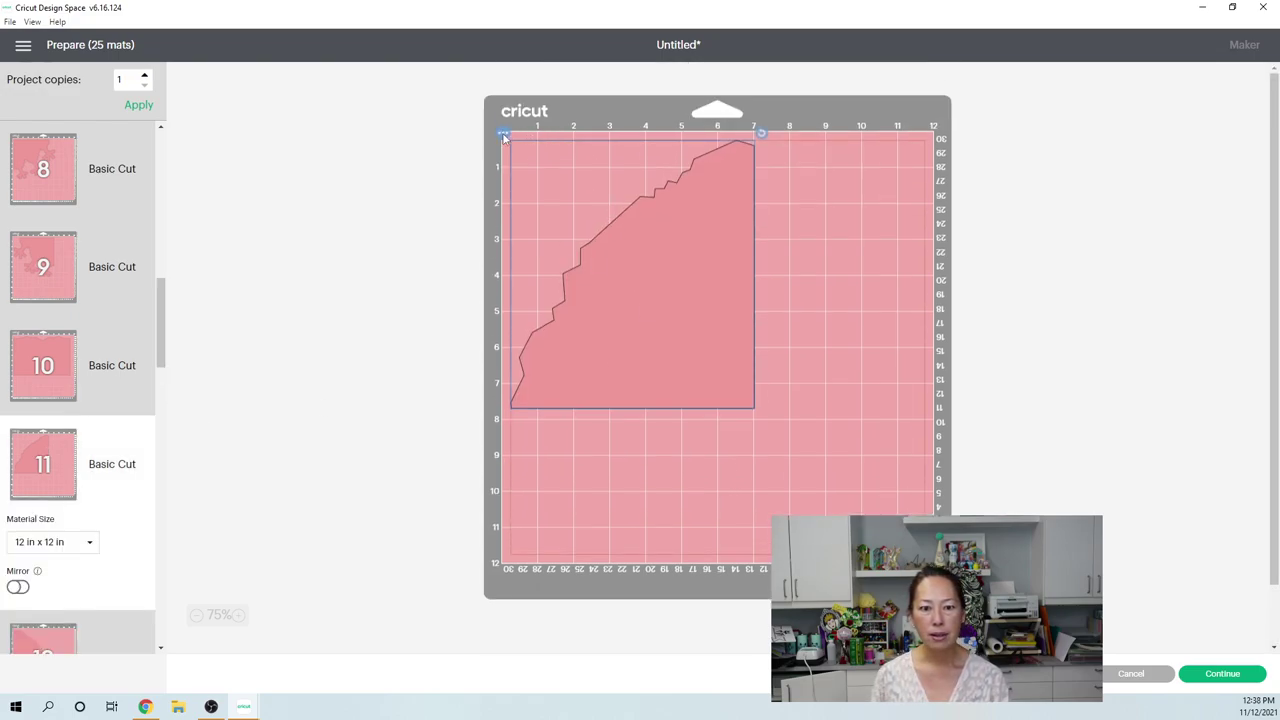
left_click(504, 135)
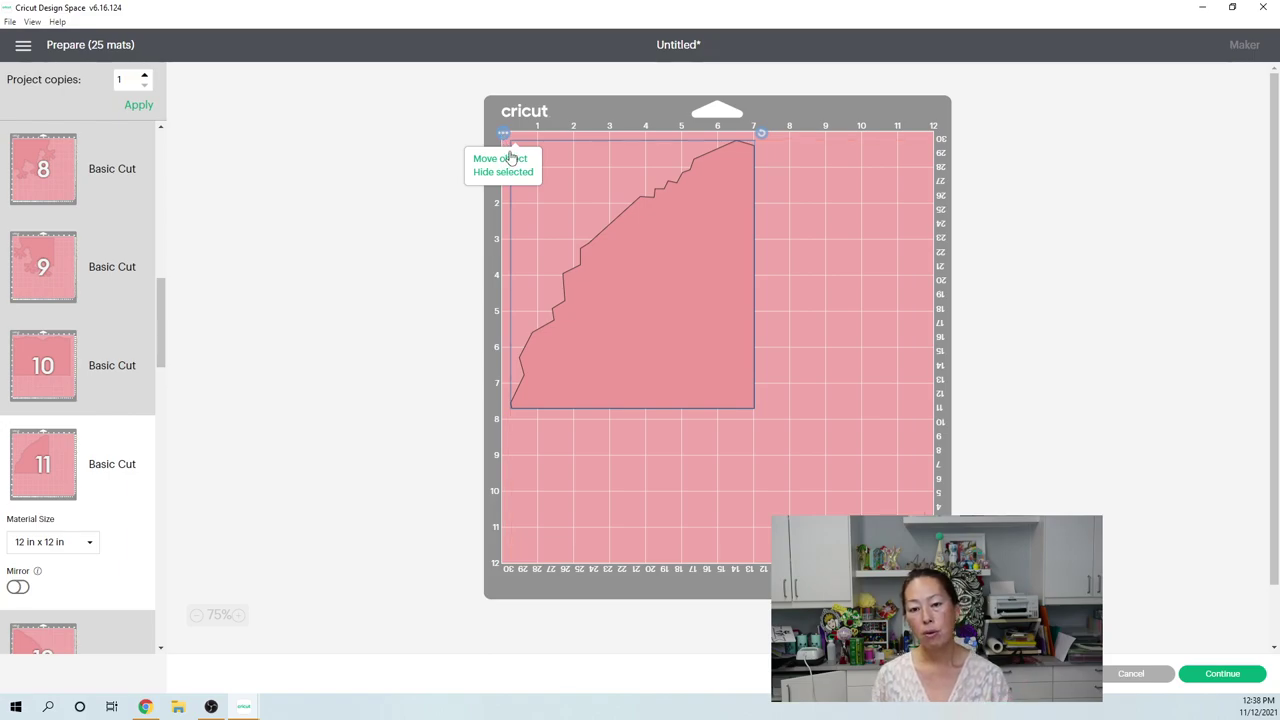
left_click(500, 158)
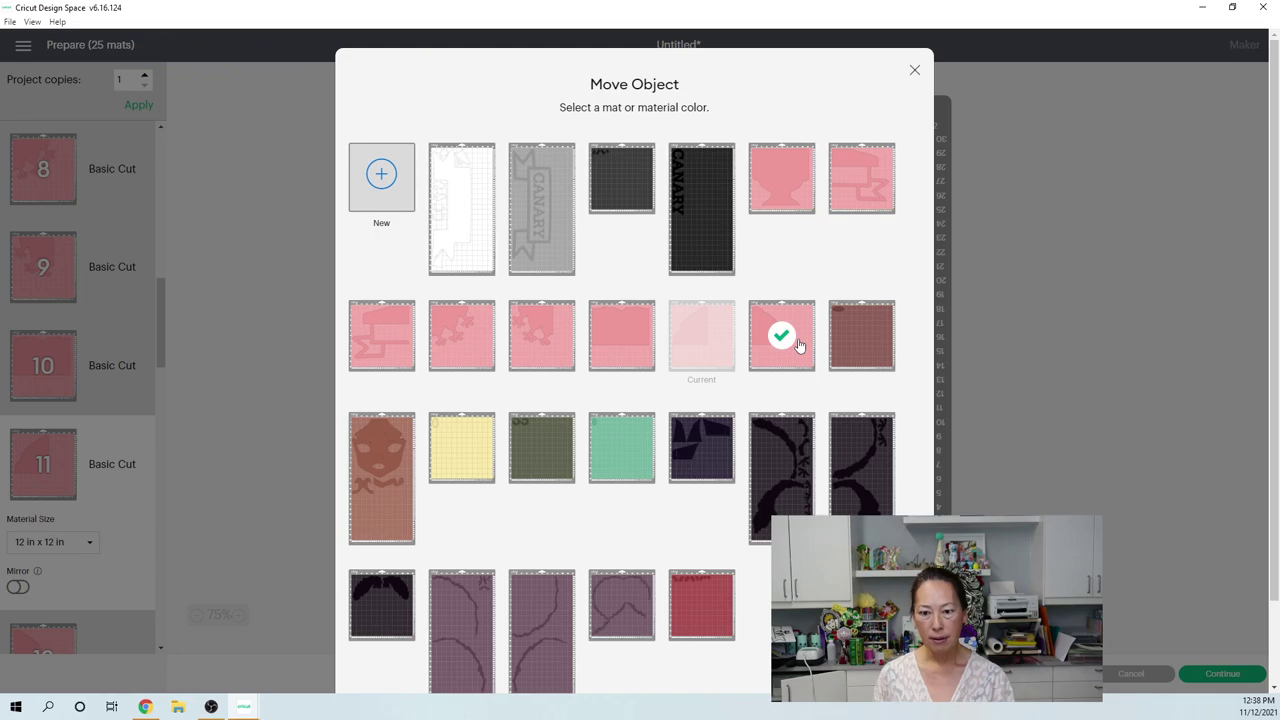
scroll(798, 335, "down", 1)
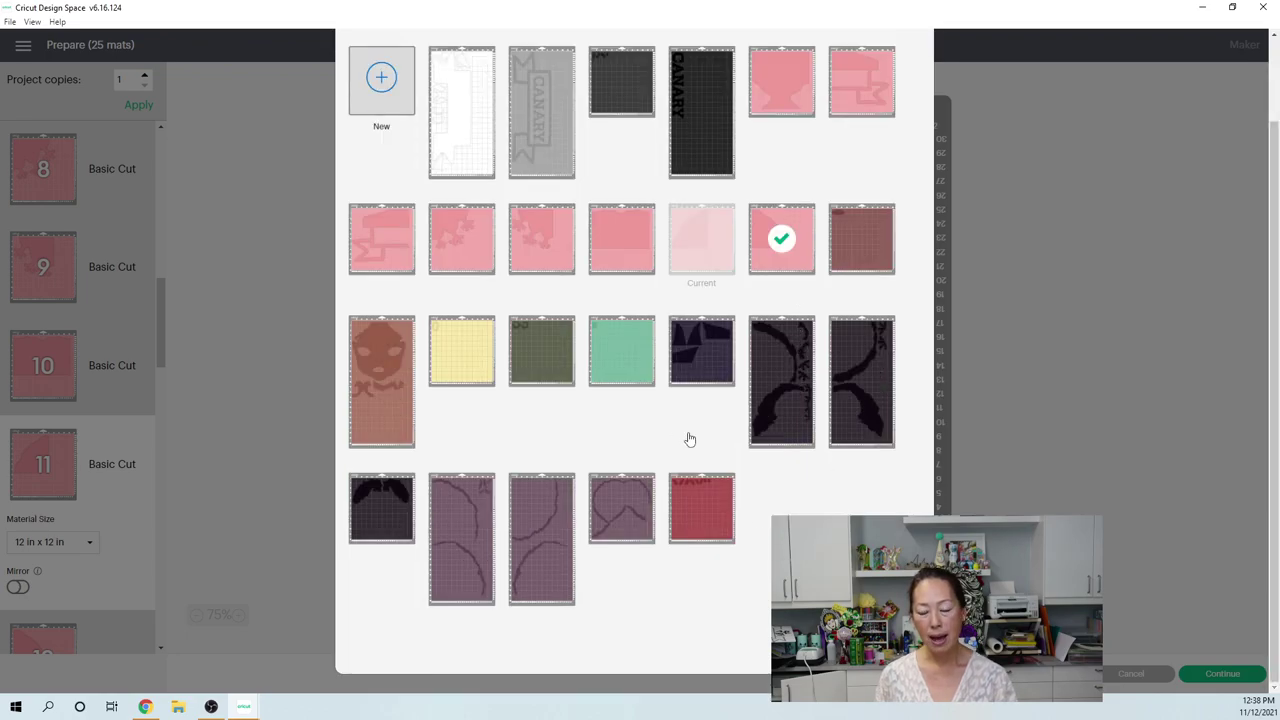
key("Return")
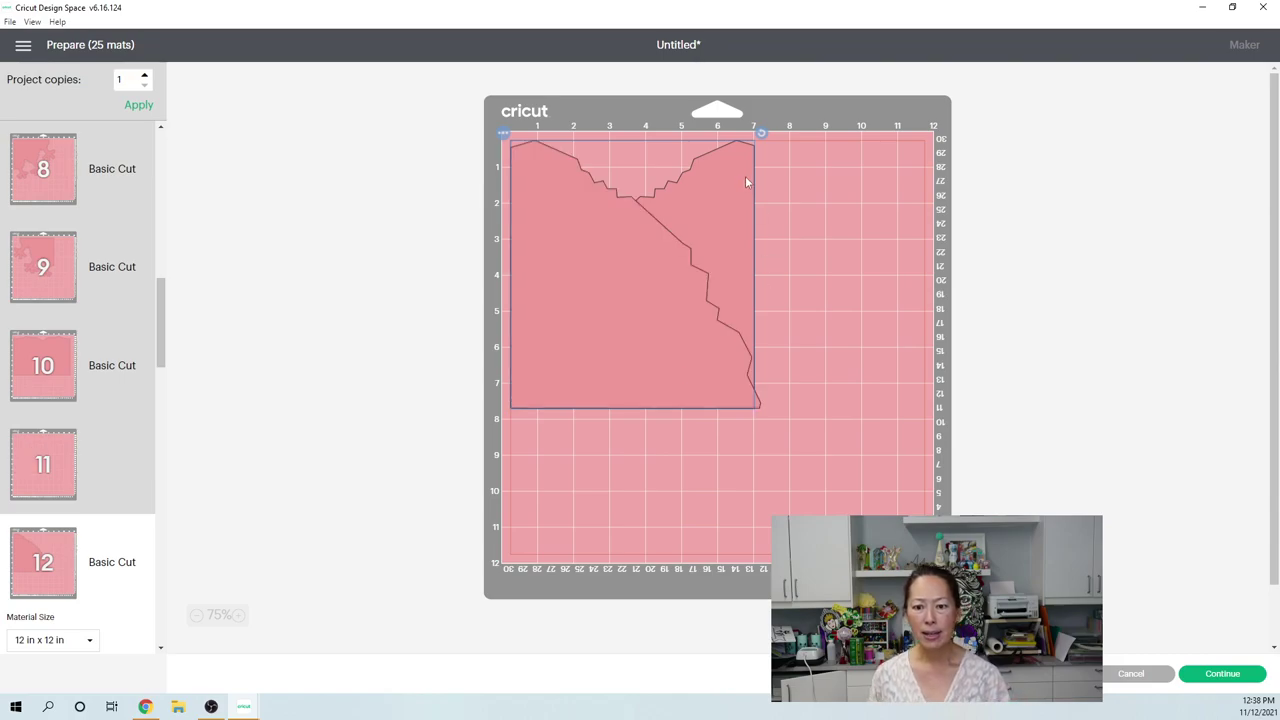
Step: Separate the two jagged hair pieces on mat 12 into opposite corners and rotate the upper one so their jagged edges face each other
left_click_drag(745, 176, 576, 453)
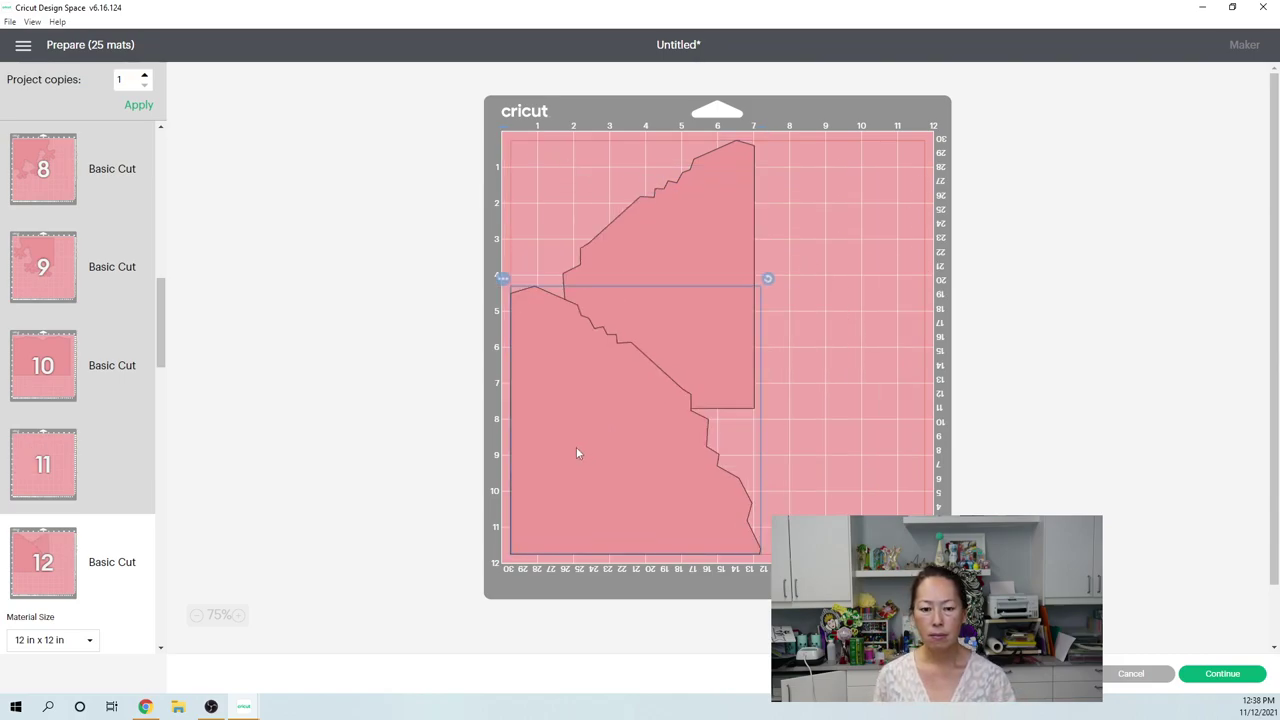
left_click(716, 184)
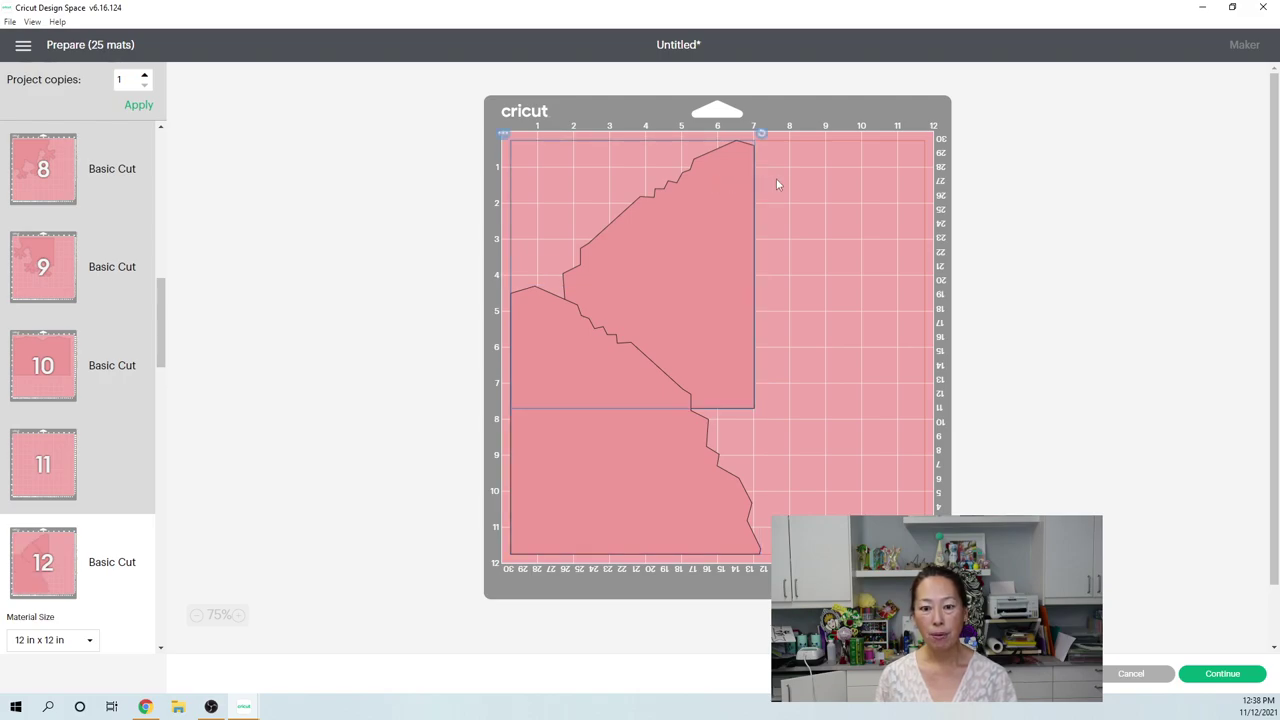
left_click_drag(778, 184, 952, 186)
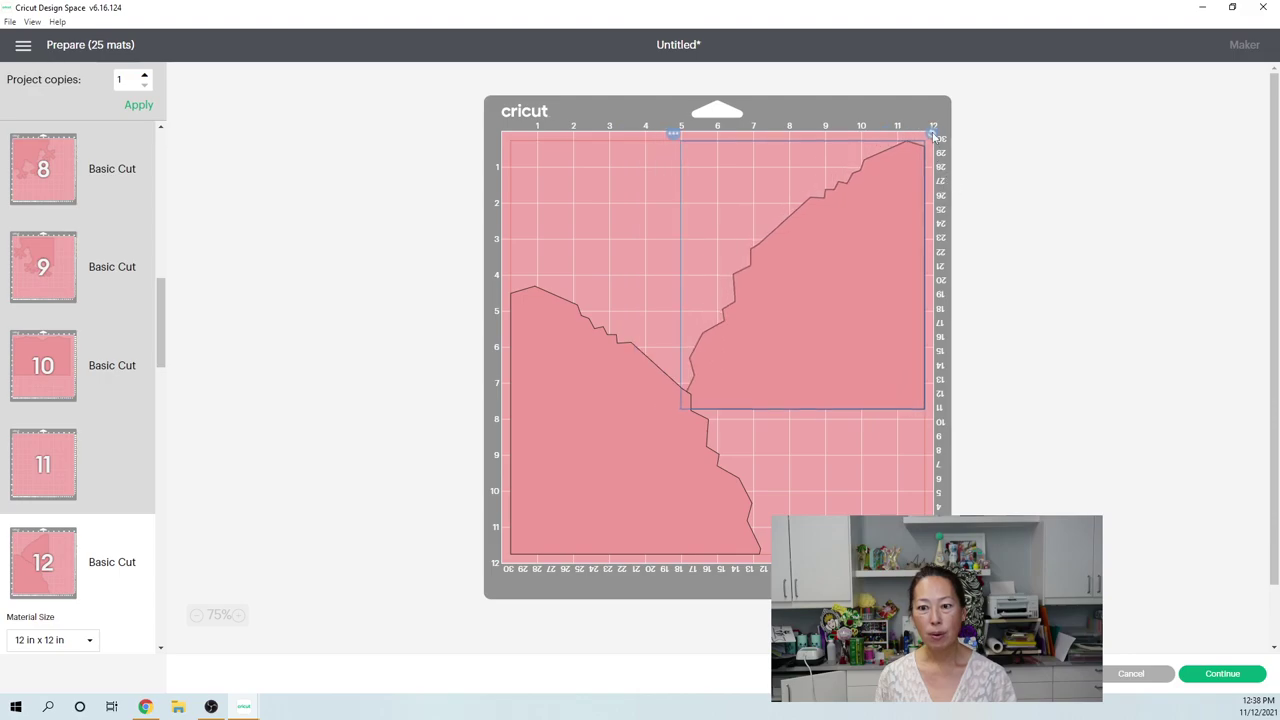
left_click_drag(933, 135, 689, 156)
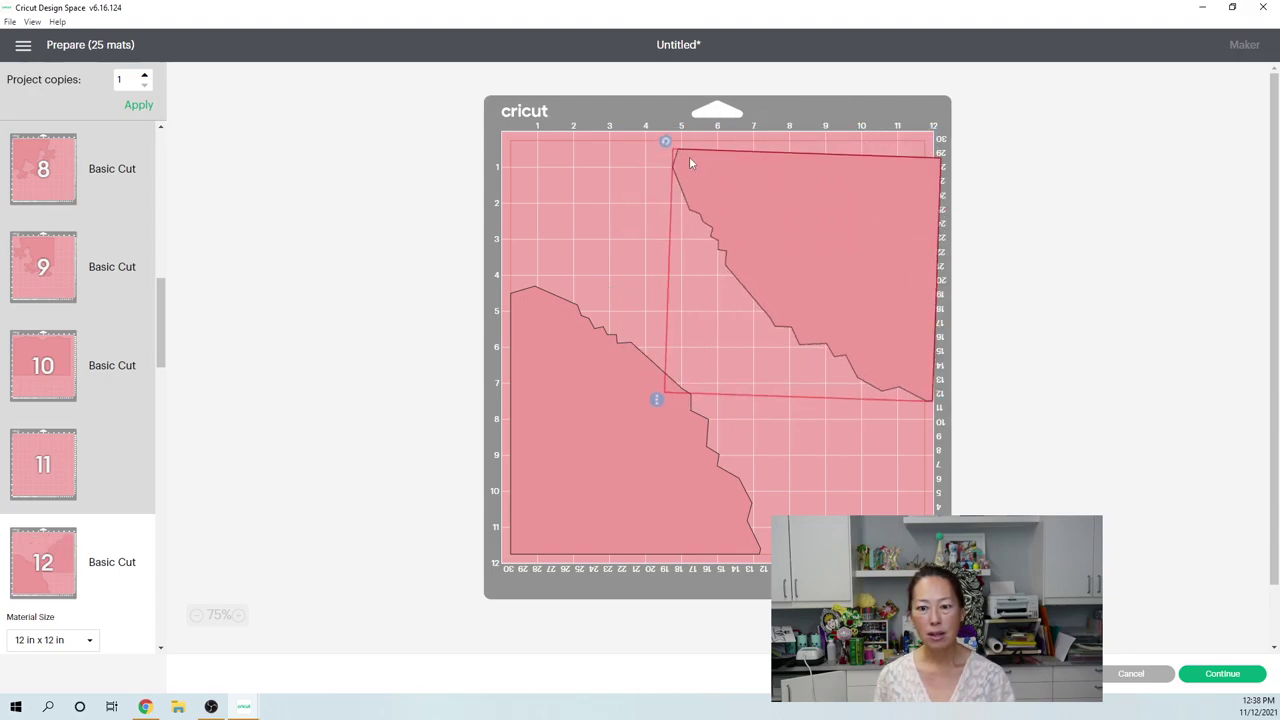
left_click(809, 216)
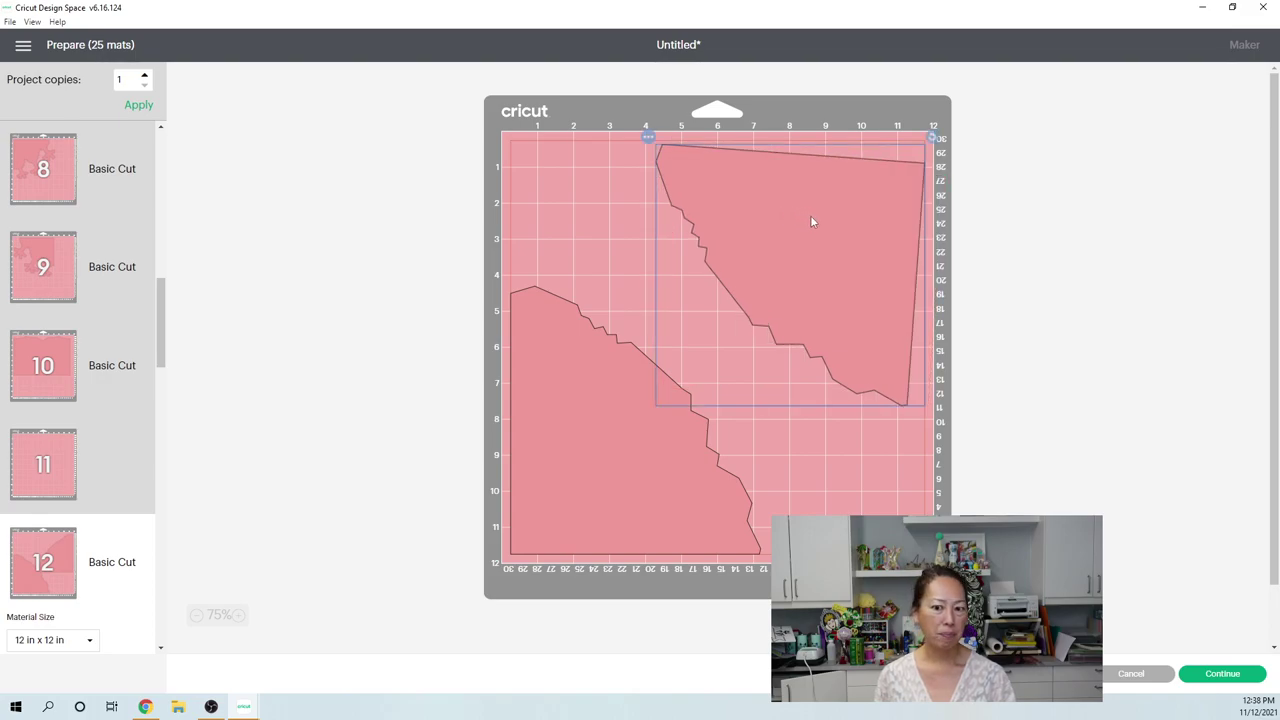
Step: Open mat 14 and move one curved ear piece into the empty space beside the brown face's forehead
scroll(94, 403, "down", 3)
scroll(94, 403, "down", 2)
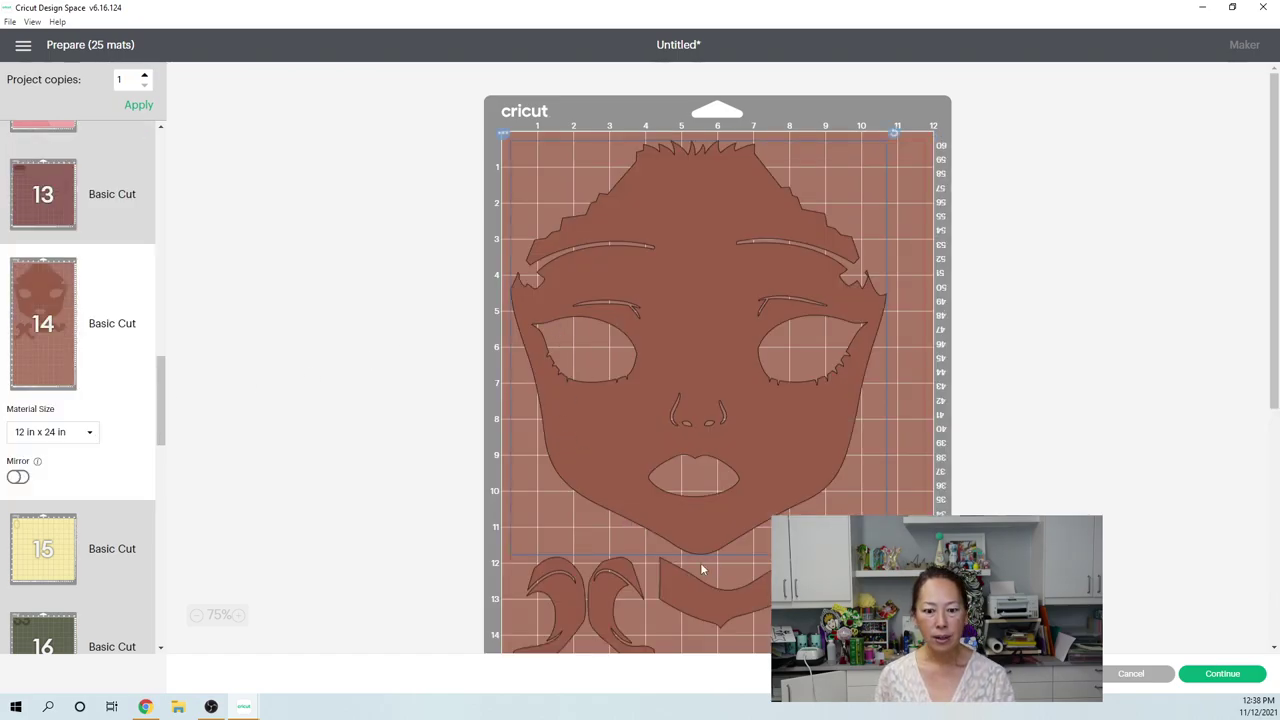
left_click_drag(565, 582, 877, 133)
Step: Move the brown neck piece beside the face's jaw on mat 14 and rotate it to follow the jawline
scroll(764, 268, "down", 5)
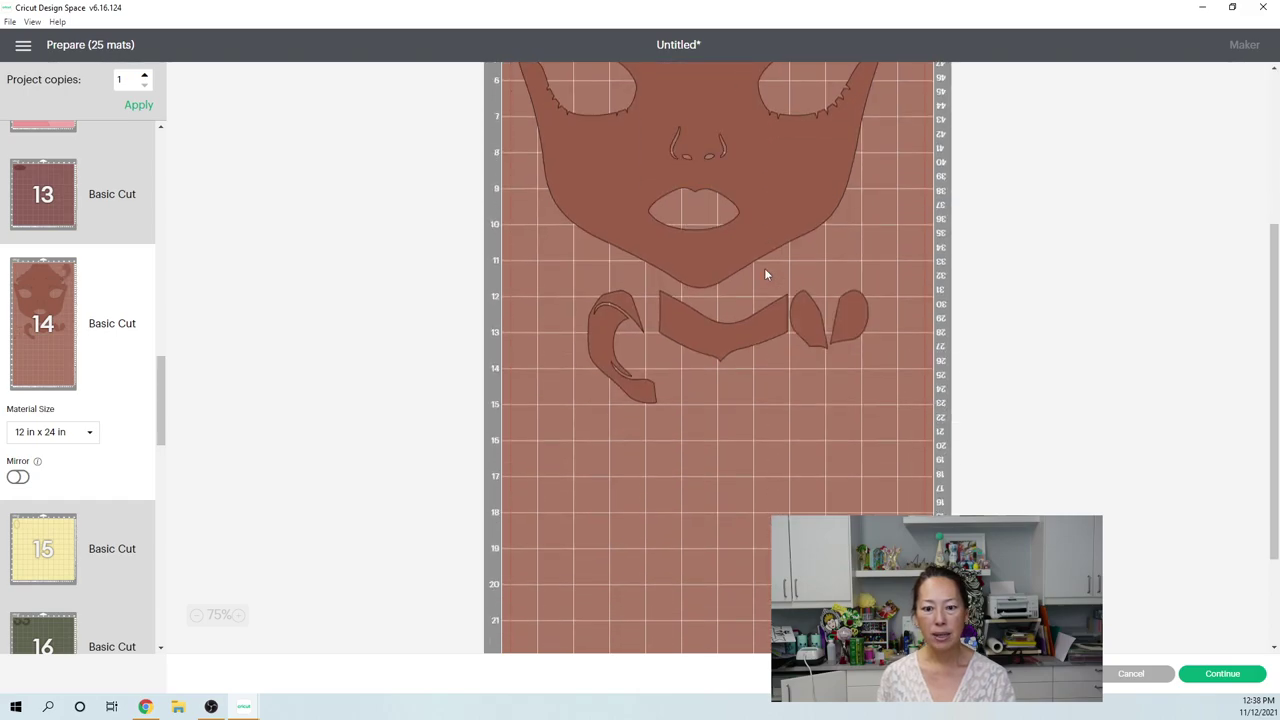
left_click_drag(755, 400, 893, 323)
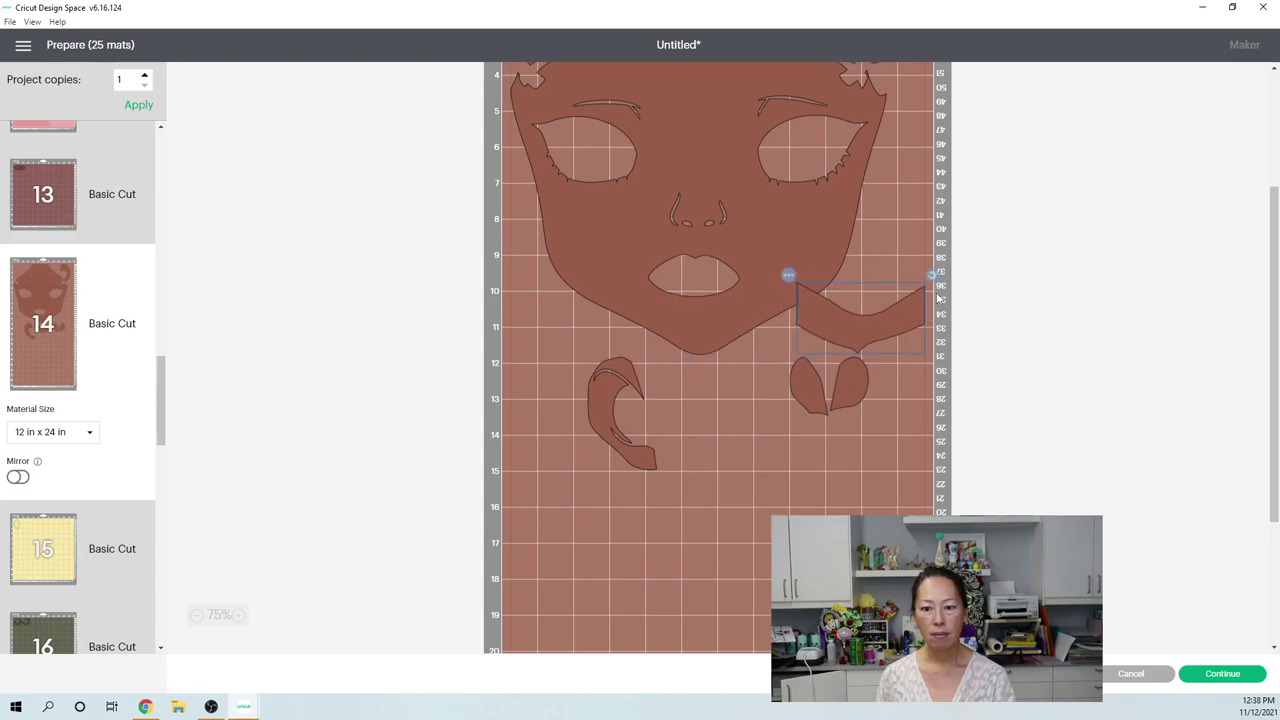
left_click_drag(932, 276, 867, 239)
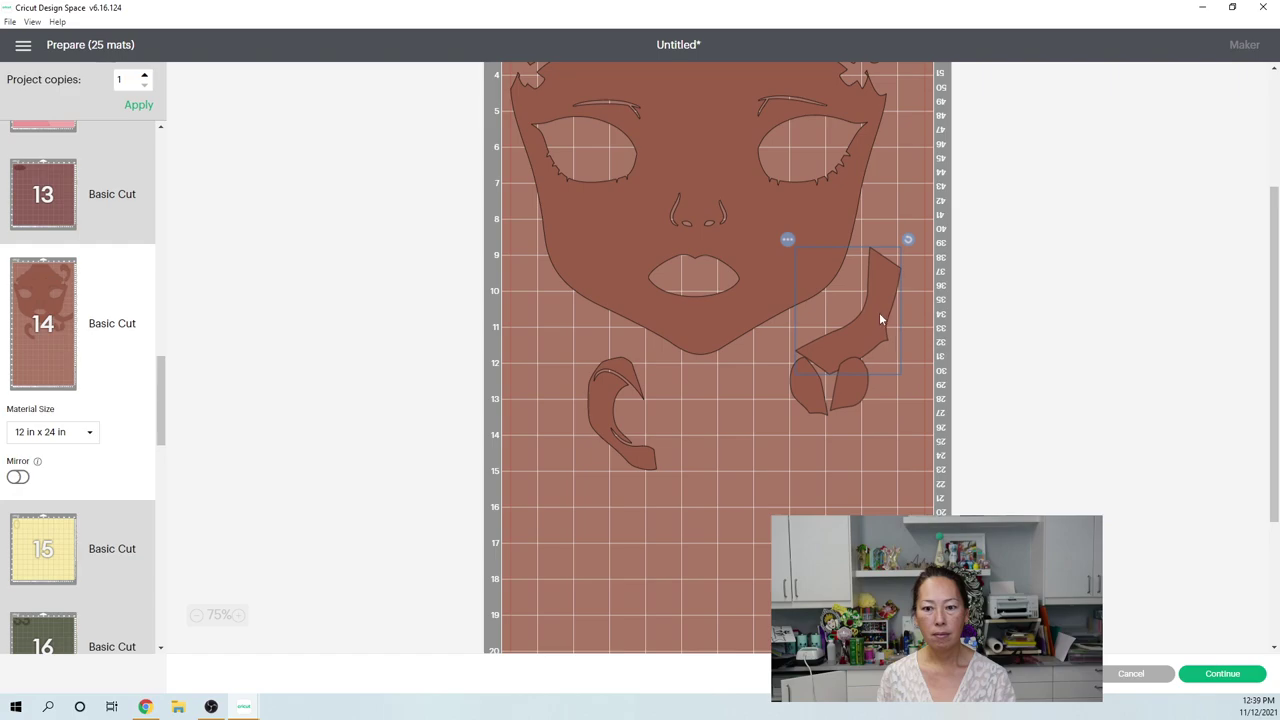
left_click_drag(904, 286, 928, 254)
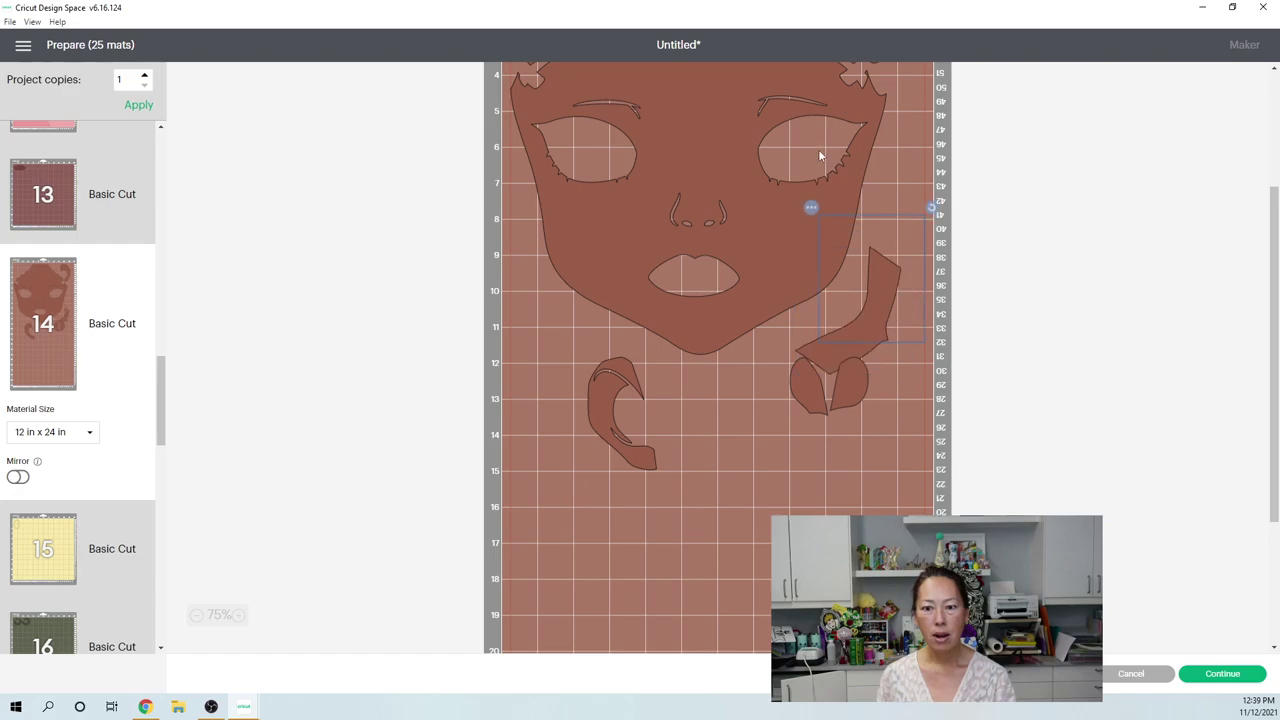
Step: Place the two small brown teardrop pieces inside the face's eye openings, rotating the first one to fit
left_click(805, 384)
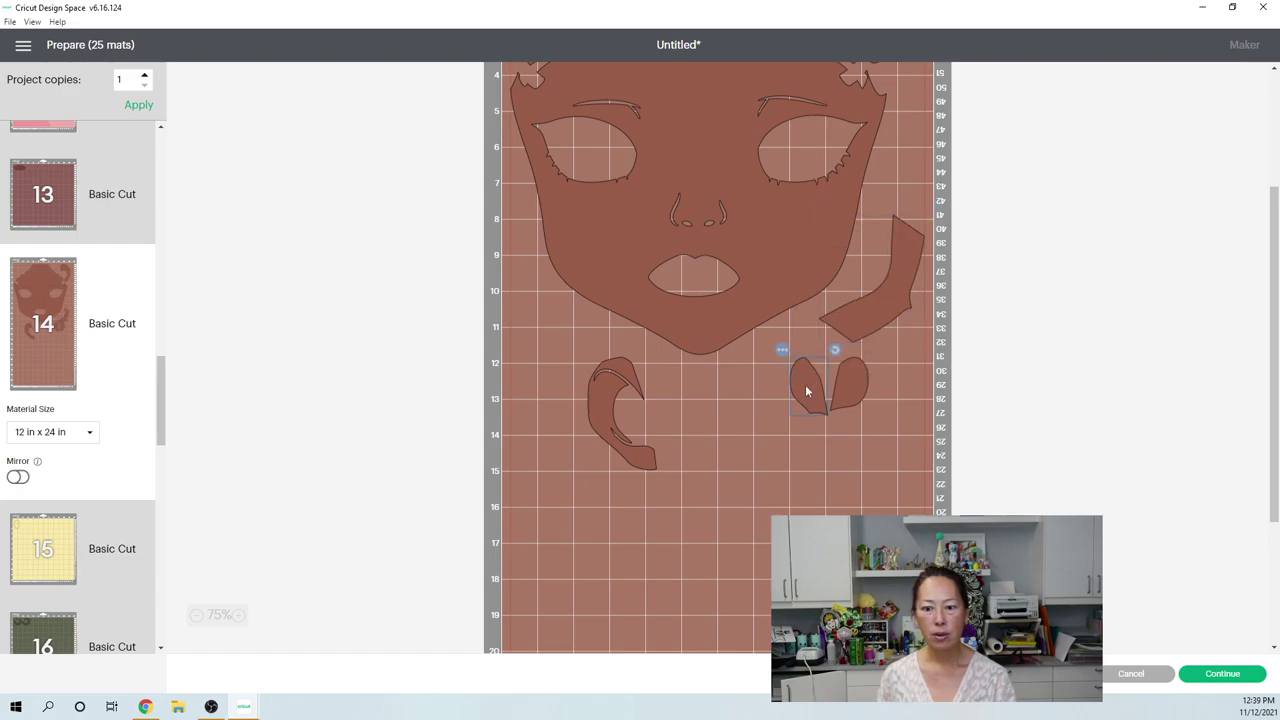
left_click_drag(810, 179, 790, 93)
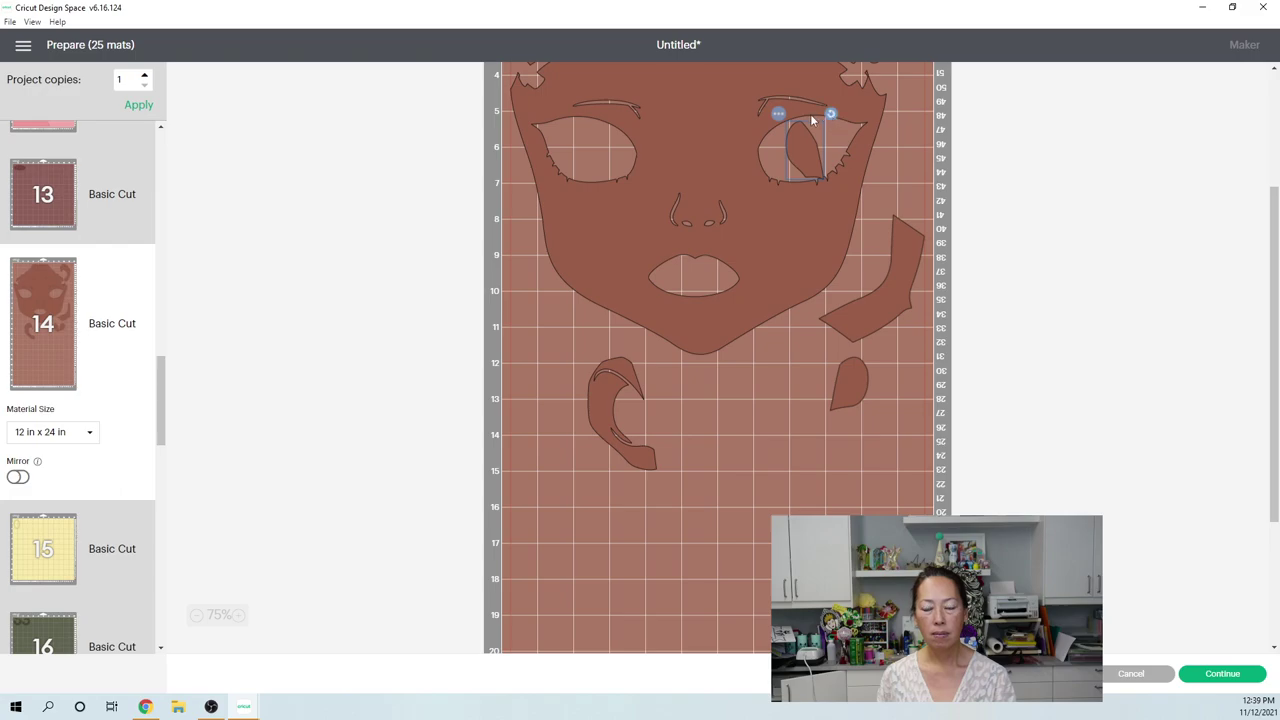
left_click_drag(812, 120, 790, 120)
left_click(889, 332)
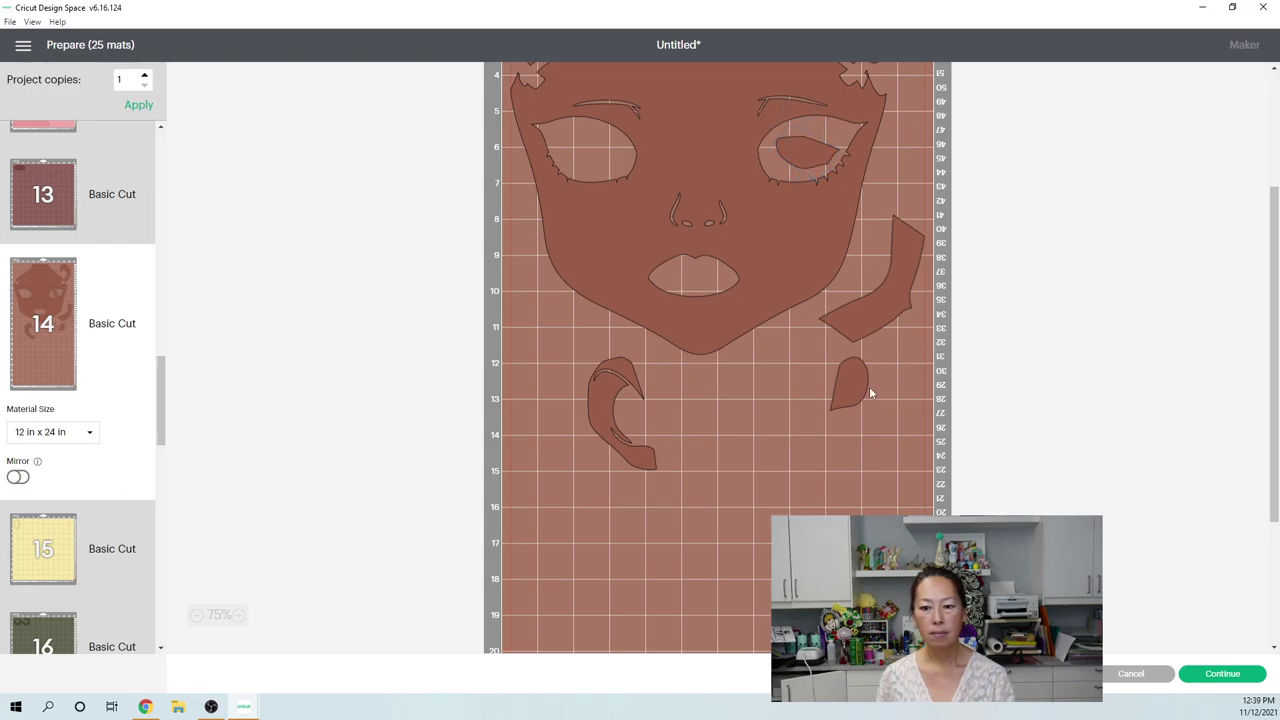
left_click(855, 393)
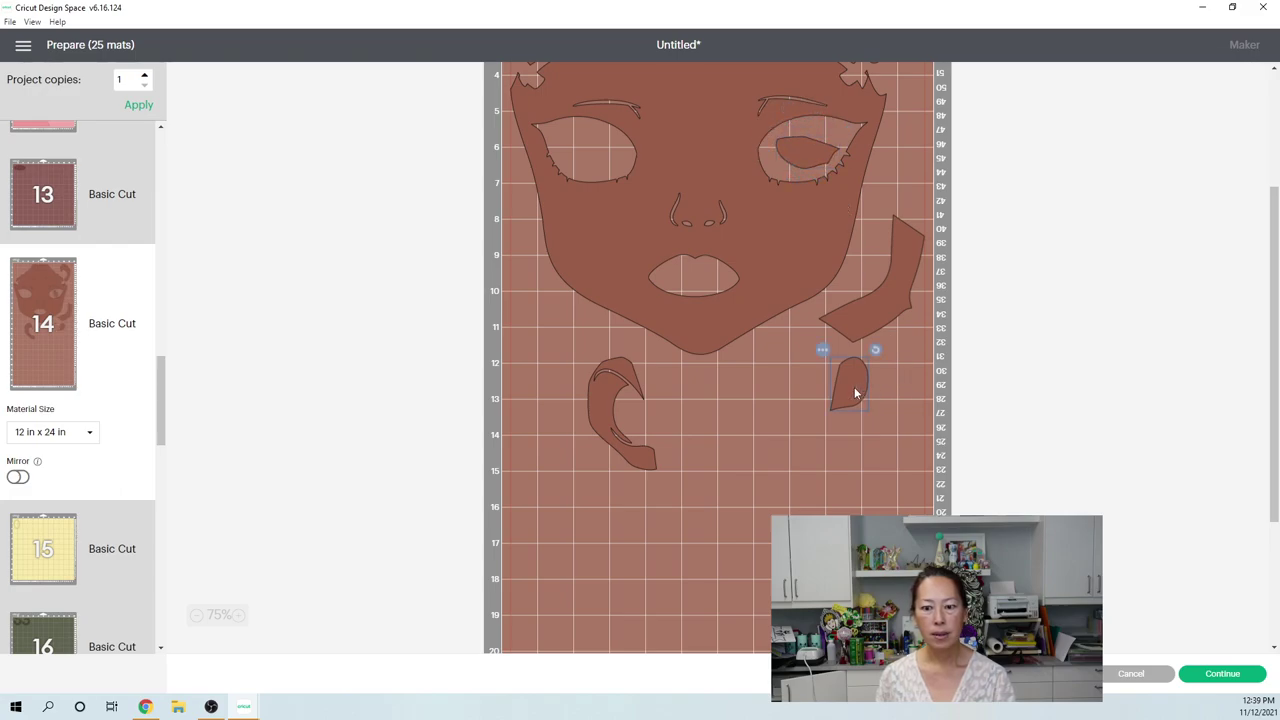
left_click_drag(703, 228, 574, 120)
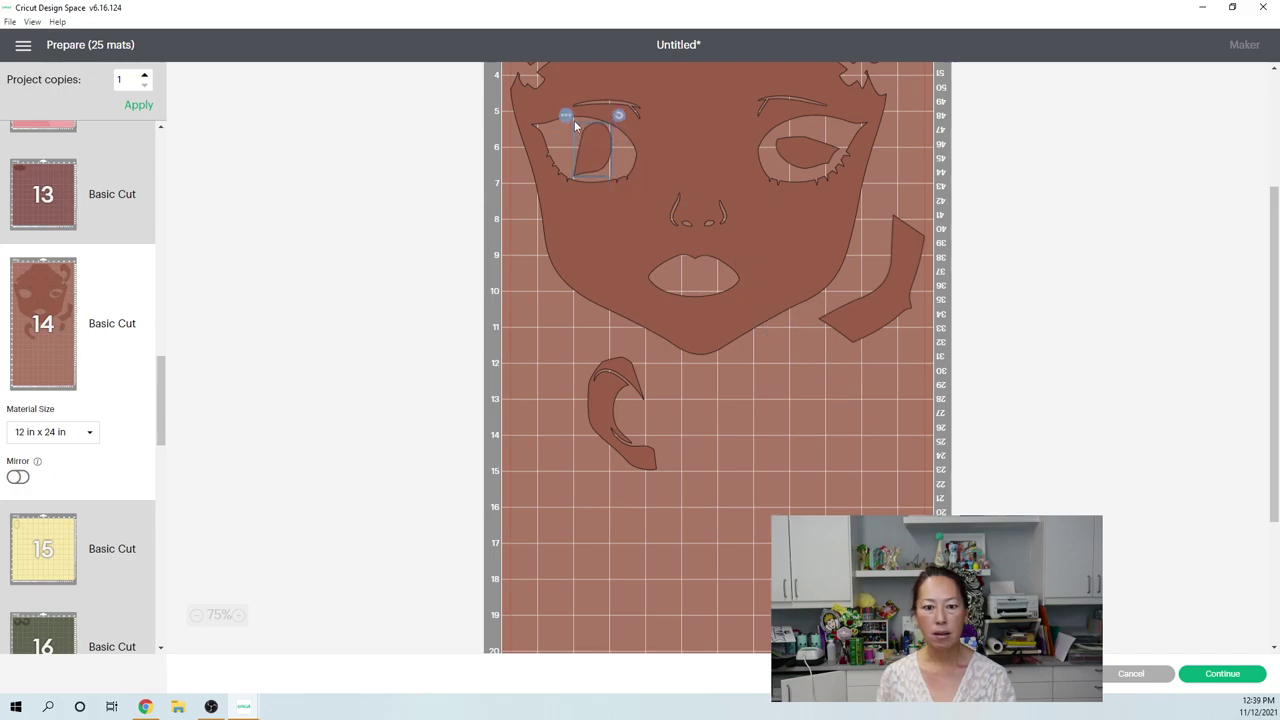
Step: Move the remaining curved ear piece beside the opposite side of the jaw on mat 14 and rotate it to fit within the margin
left_click(618, 418)
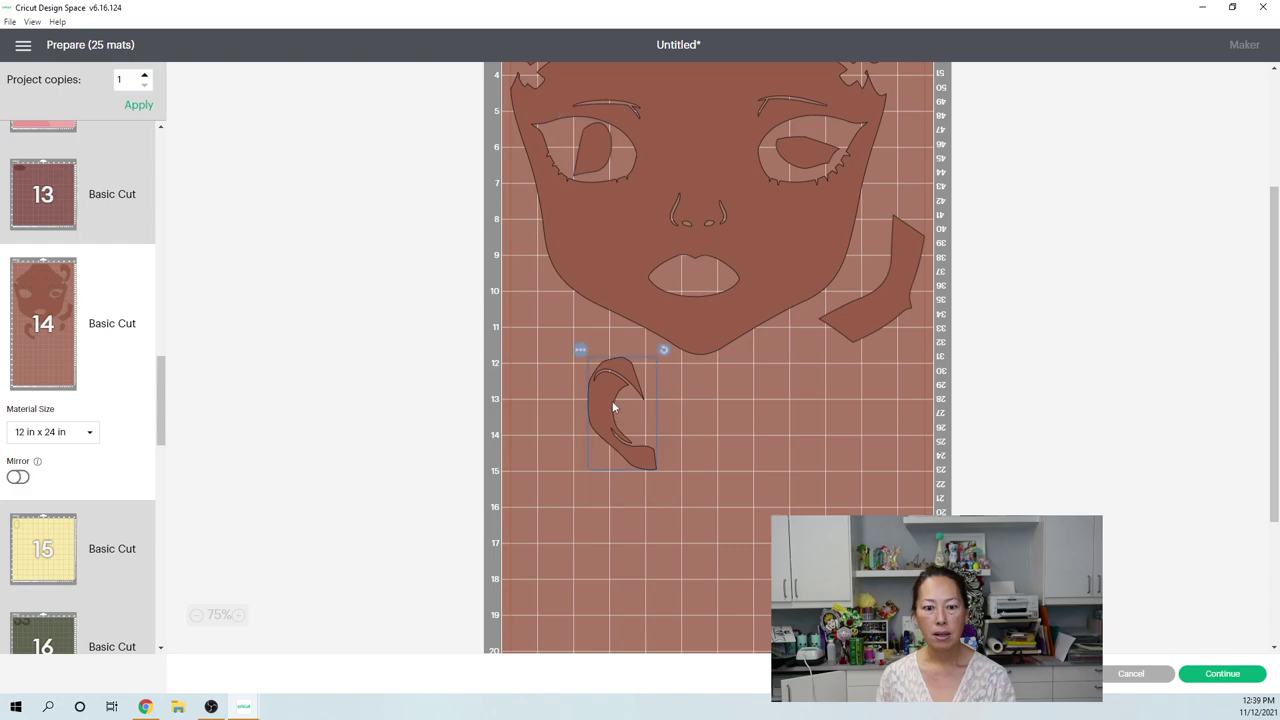
left_click_drag(620, 400, 543, 275)
left_click_drag(595, 228, 556, 211)
left_click(529, 298)
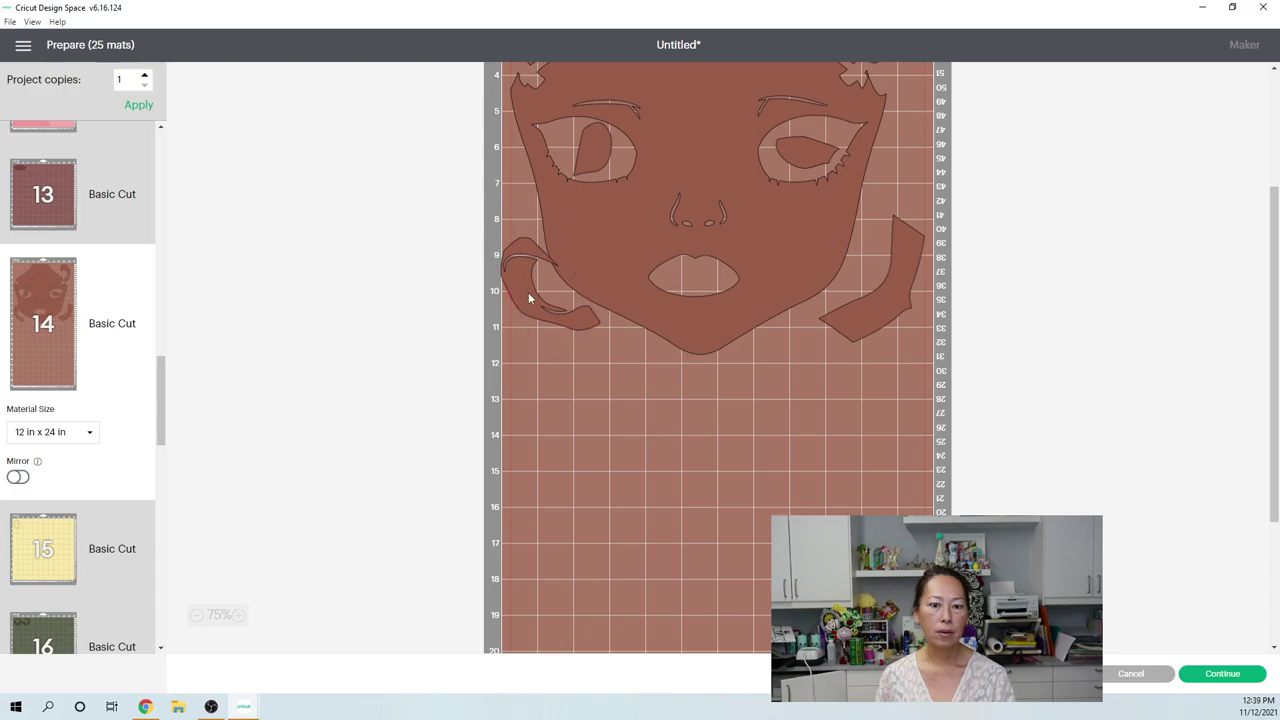
left_click_drag(548, 330, 575, 372)
left_click_drag(636, 262, 617, 256)
key("ctrl+z")
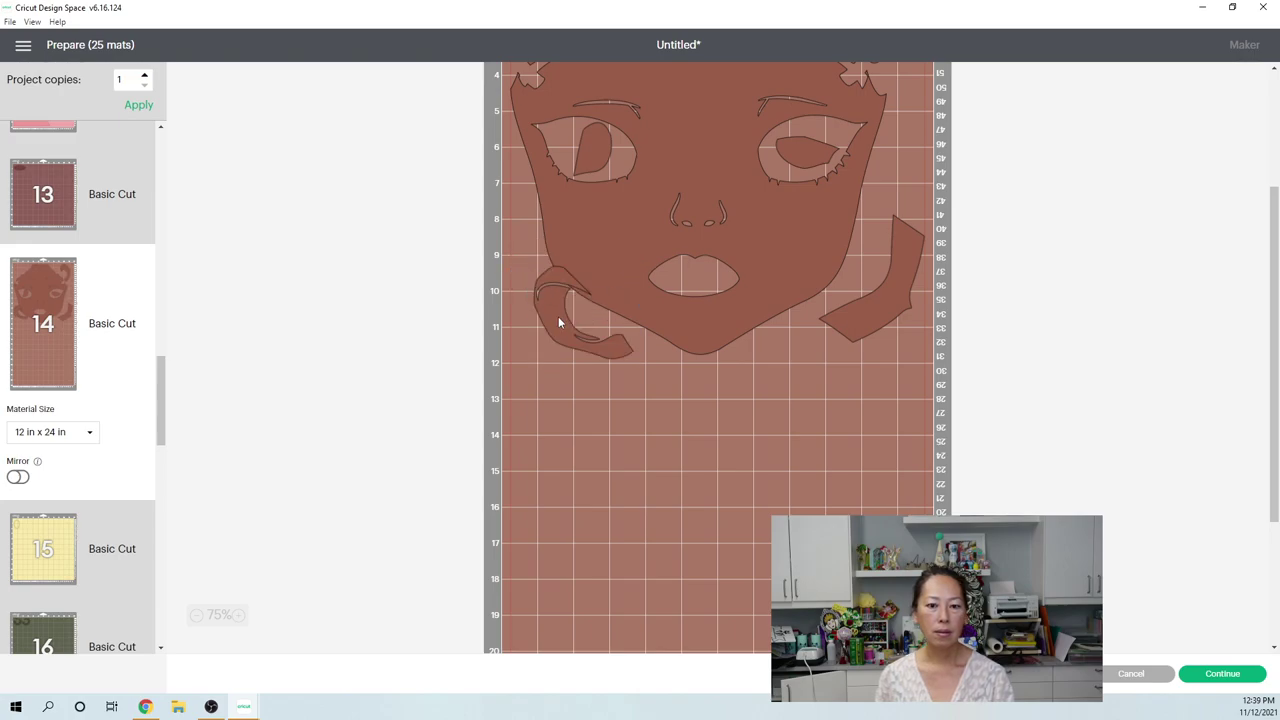
left_click(556, 316)
key("ctrl+z")
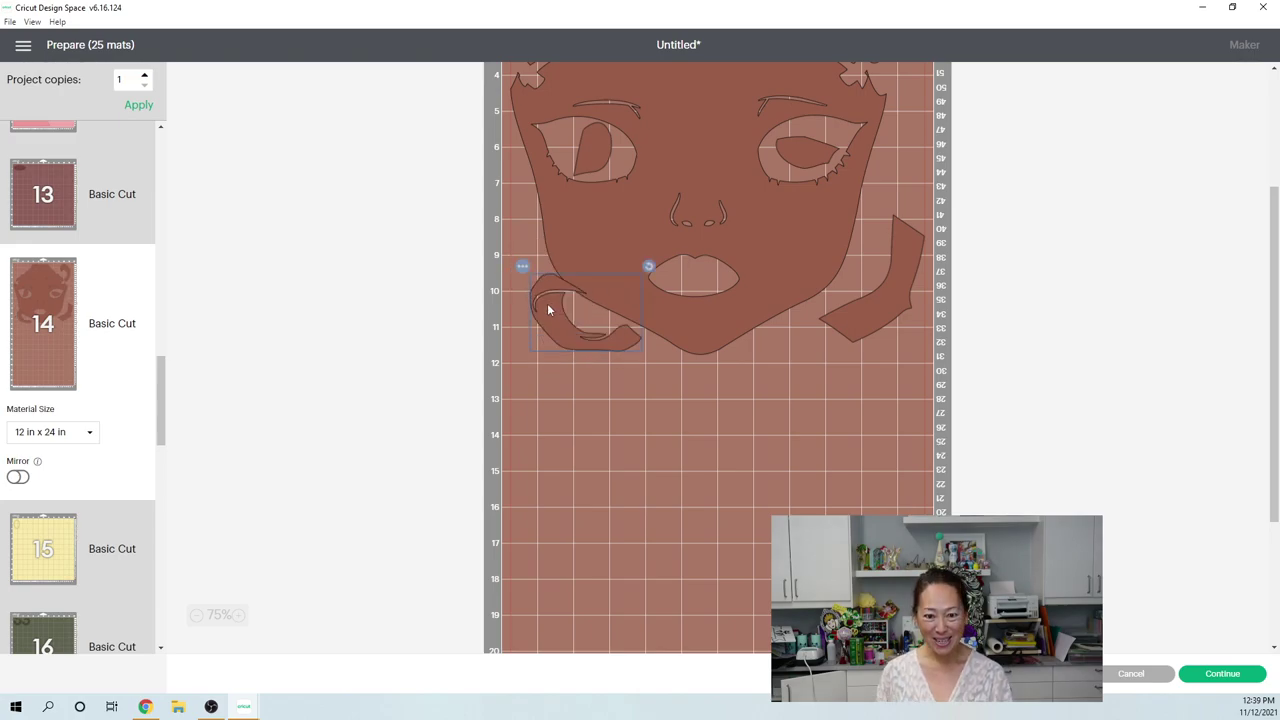
left_click_drag(543, 312, 515, 313)
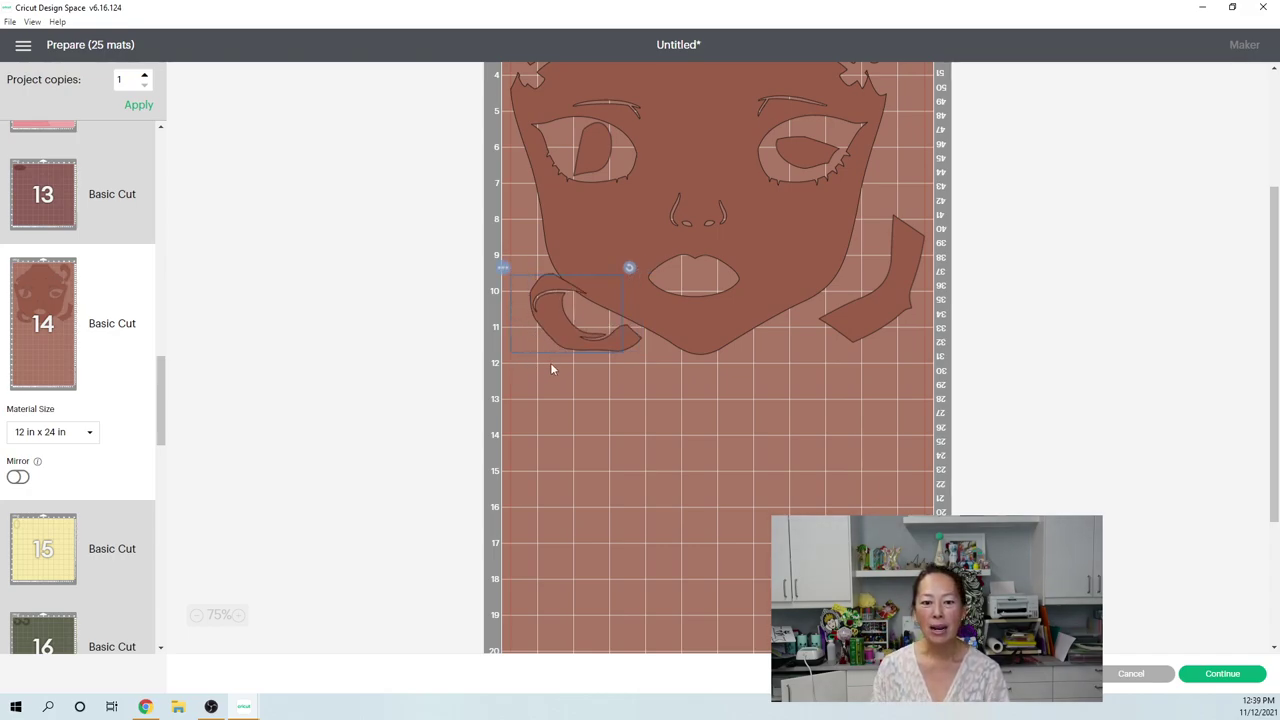
key("ctrl+z")
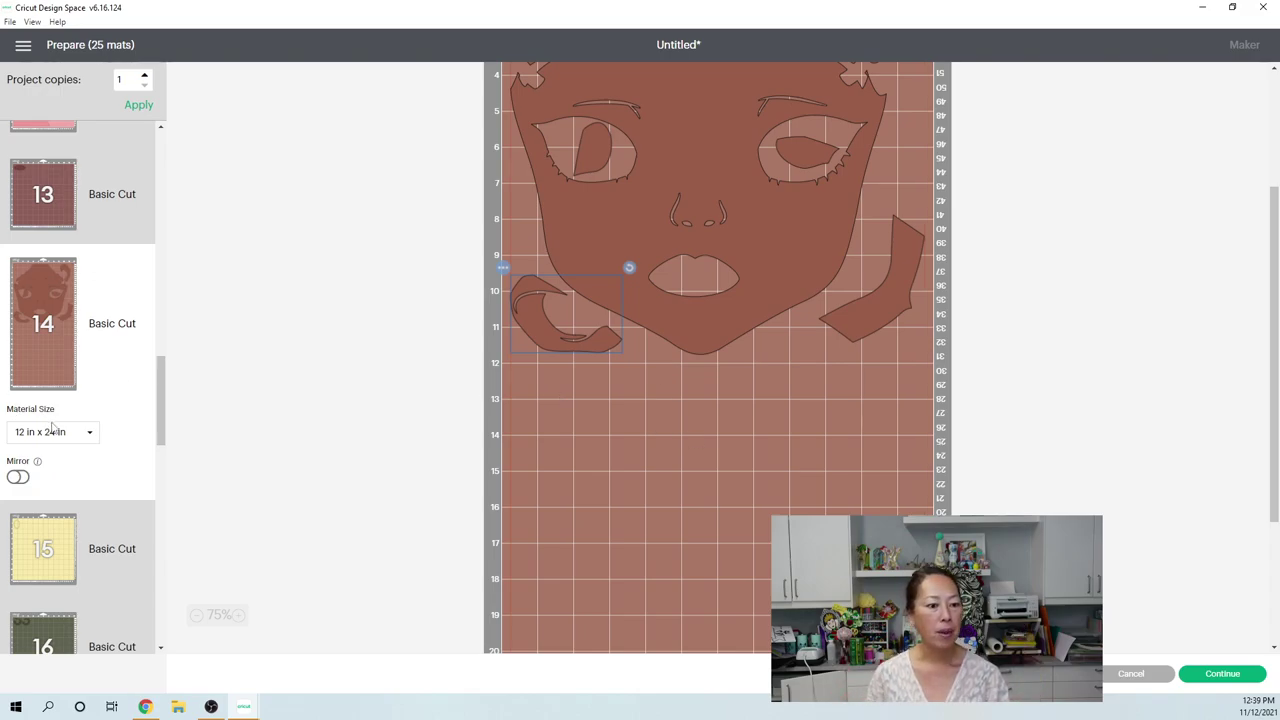
Step: Open mat 20 and rotate the long curved black strip flatter, keeping it within the mat's cutting area
scroll(52, 428, "down", 5)
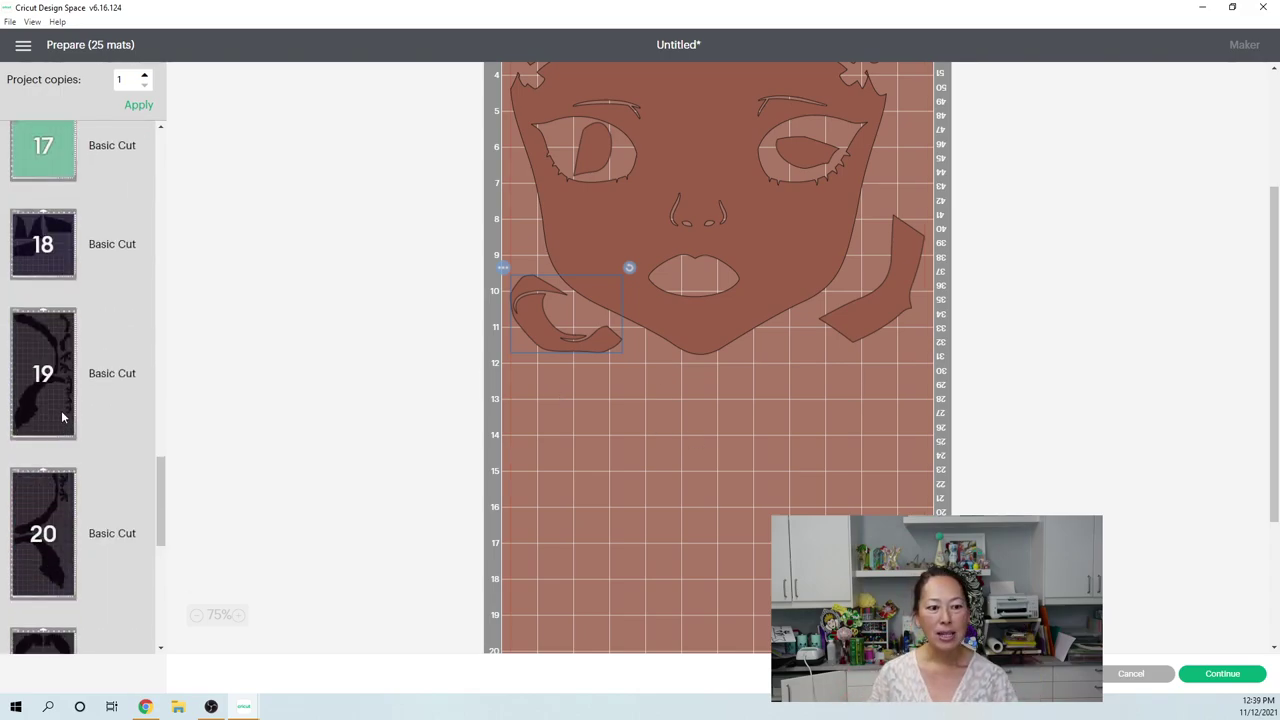
scroll(61, 410, "down", 2)
left_click(52, 375)
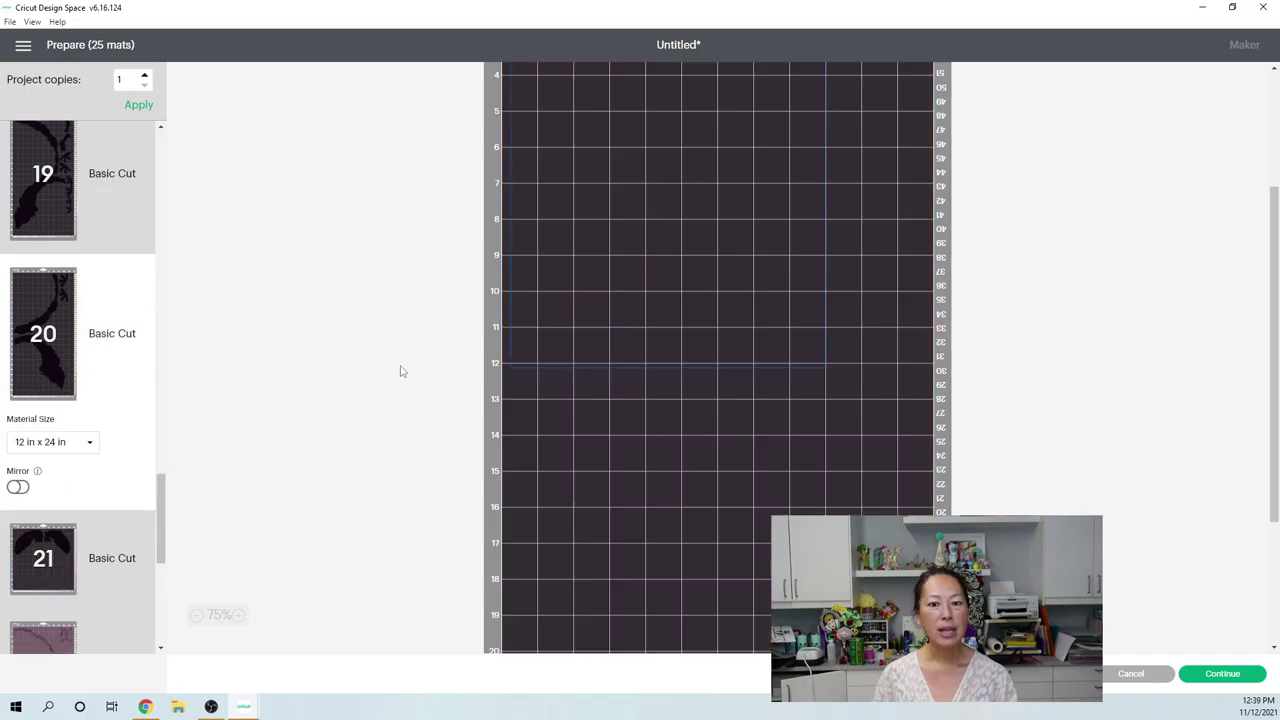
scroll(793, 265, "up", 4)
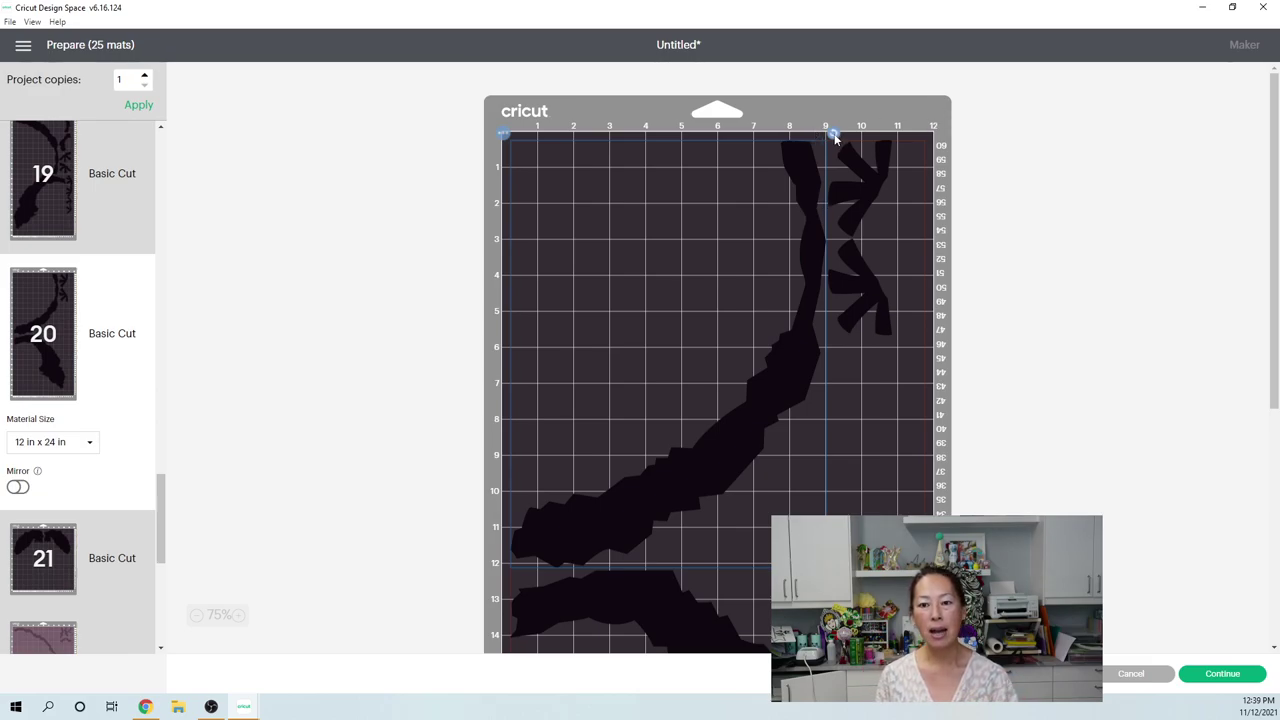
left_click_drag(835, 138, 886, 182)
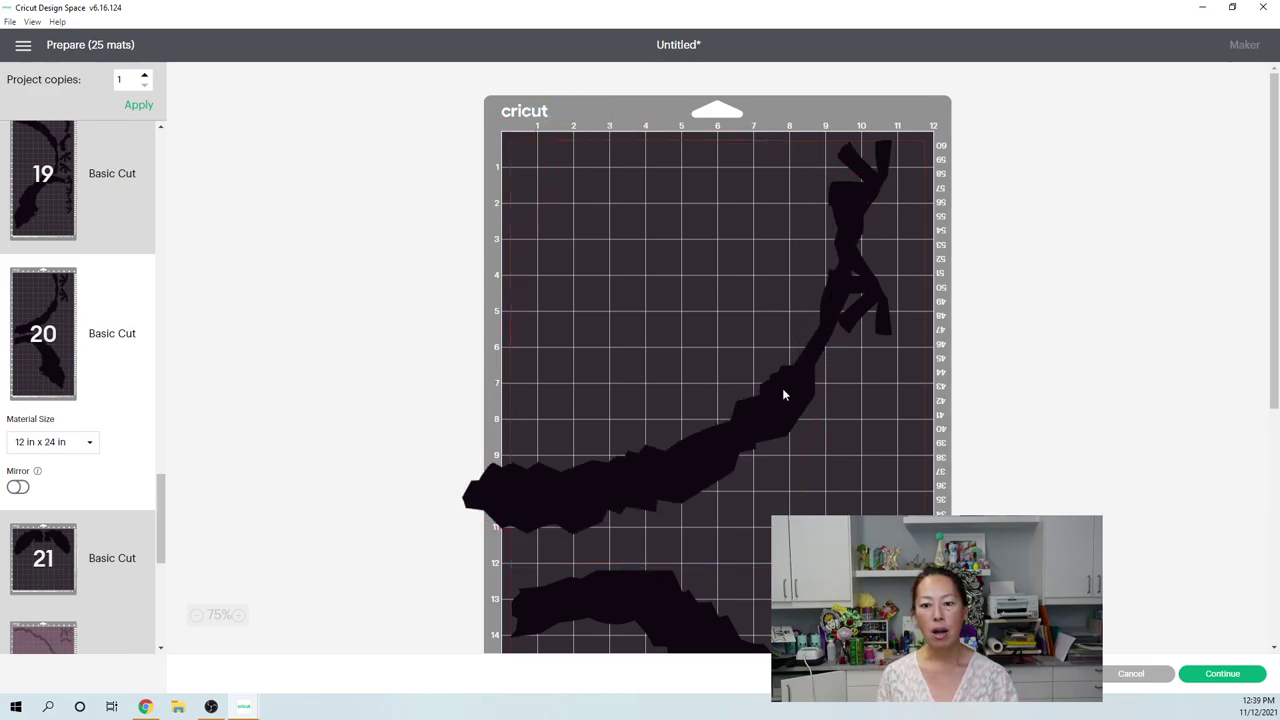
left_click(778, 408)
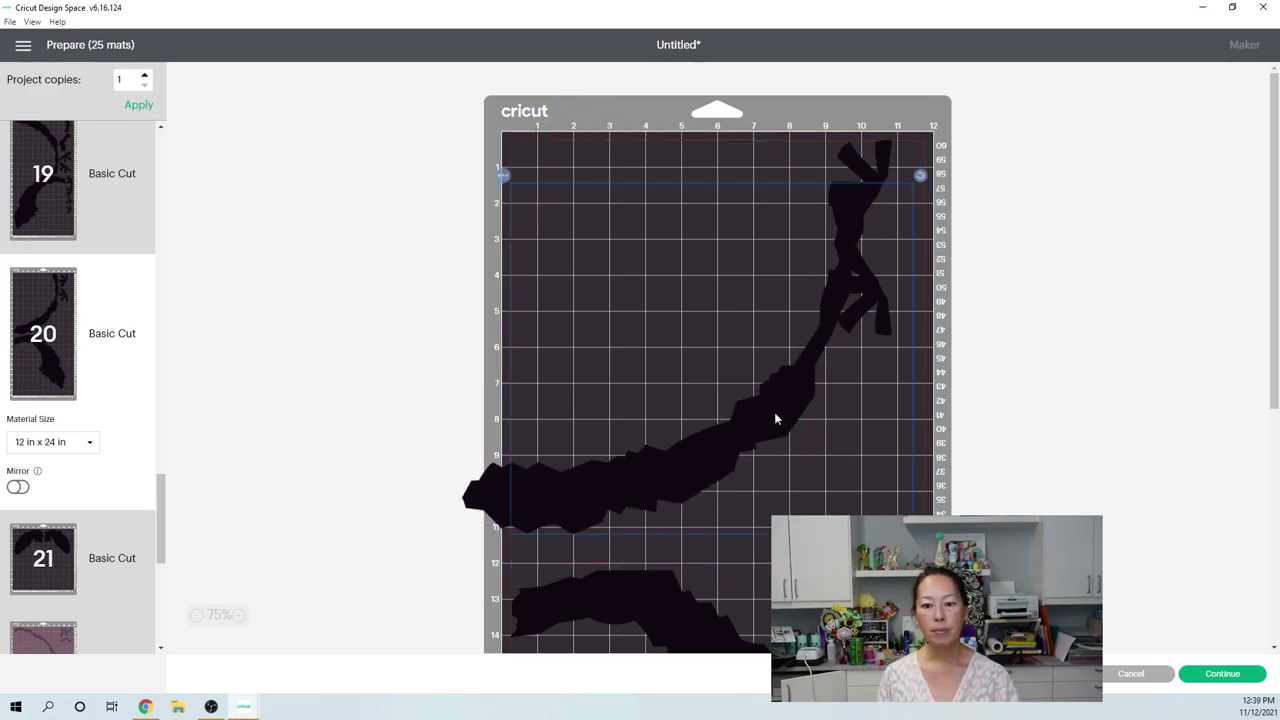
Step: Move the two small branched black pieces inside the strip's curve on mat 20 and shift the strip up to the mat's upper margin
left_click(862, 155)
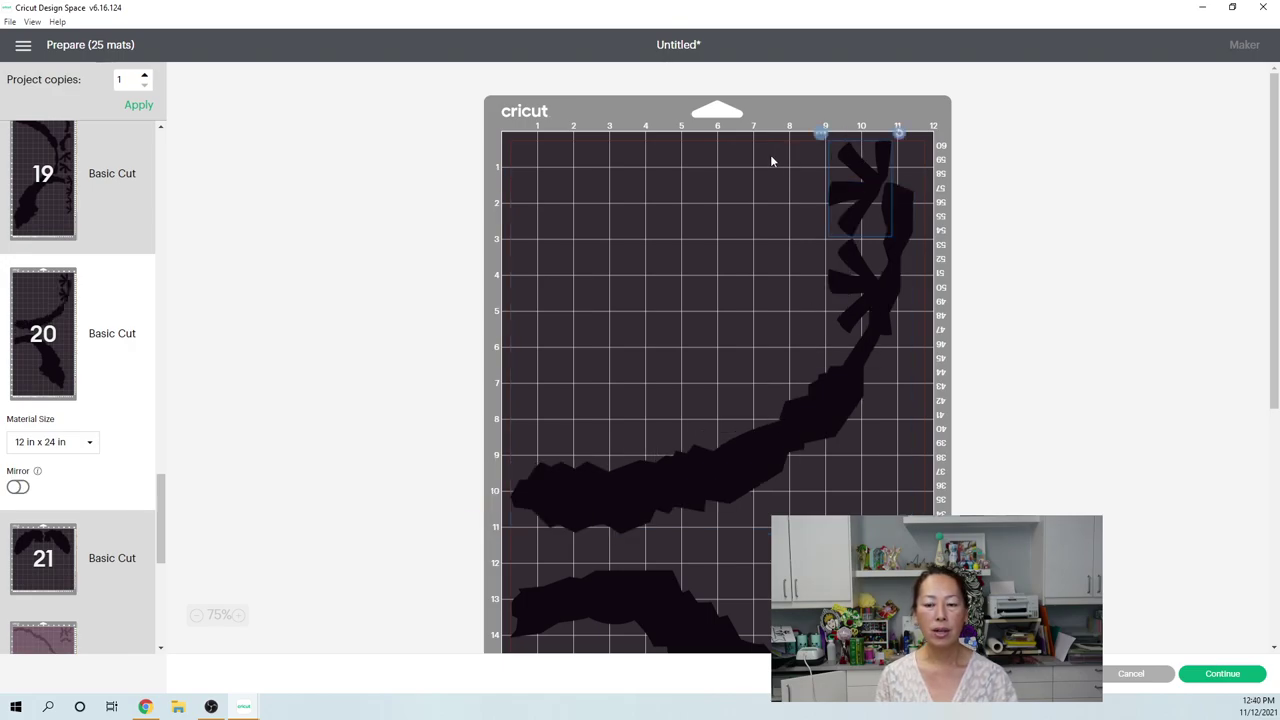
left_click_drag(625, 160, 556, 155)
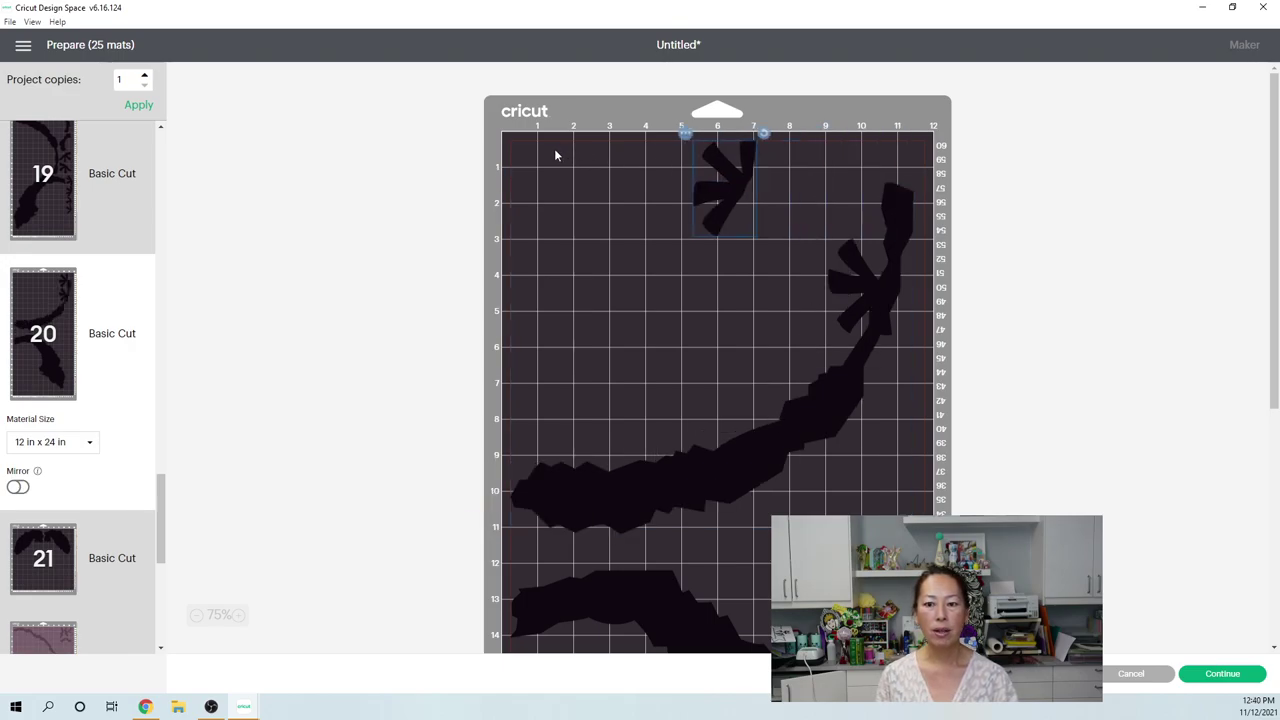
left_click(858, 279)
left_click_drag(858, 280, 686, 250)
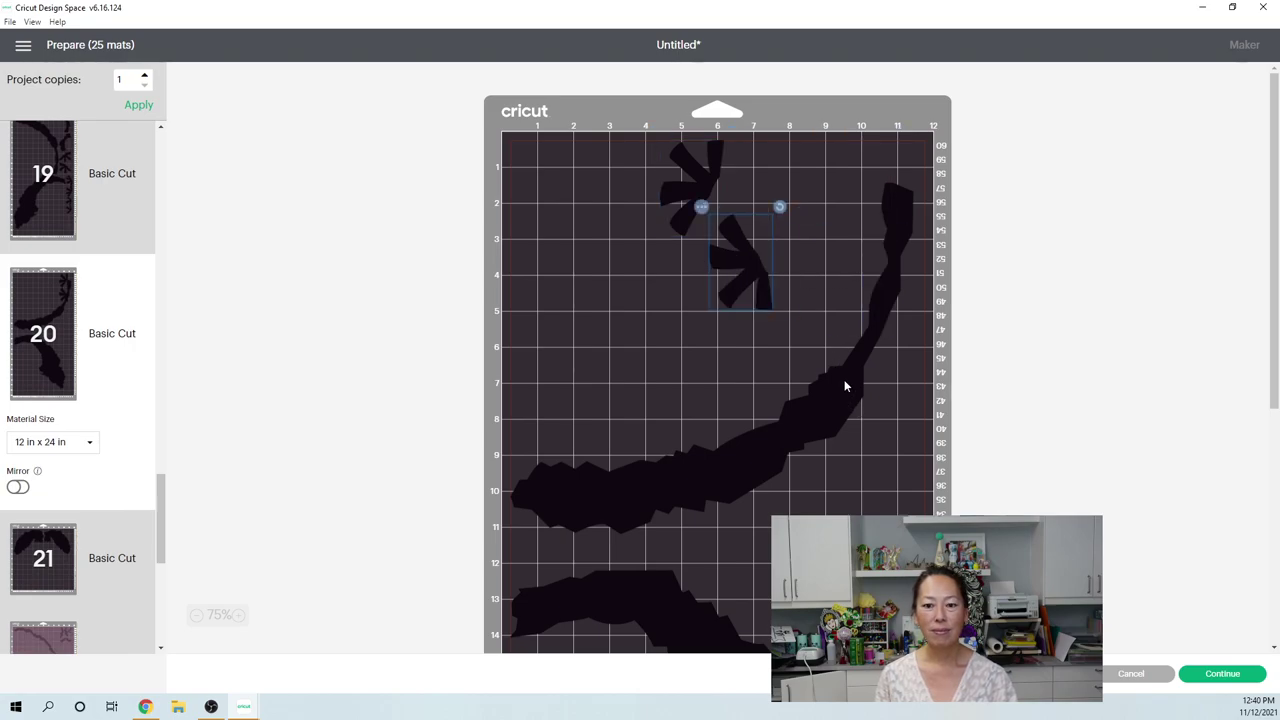
left_click_drag(844, 379, 843, 319)
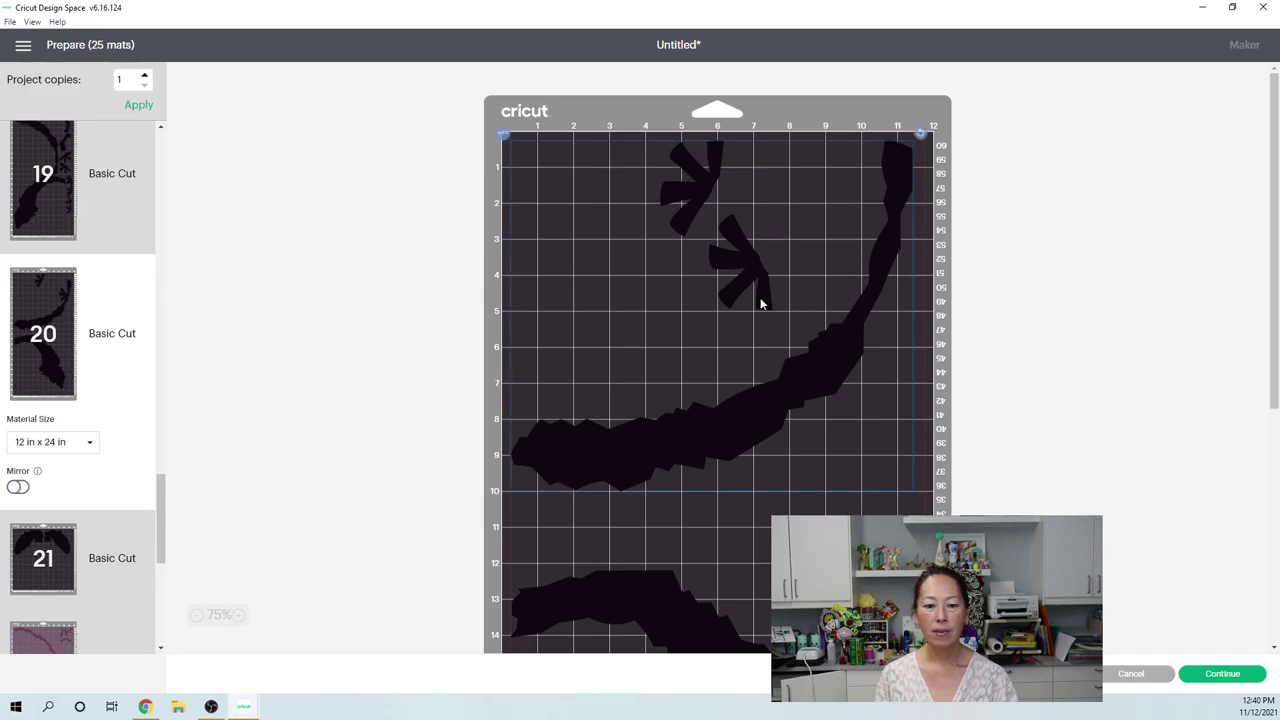
Step: Move the large curved black piece further down and across to the lower corner of mat 20
scroll(720, 300, "down", 3)
scroll(655, 383, "down", 3)
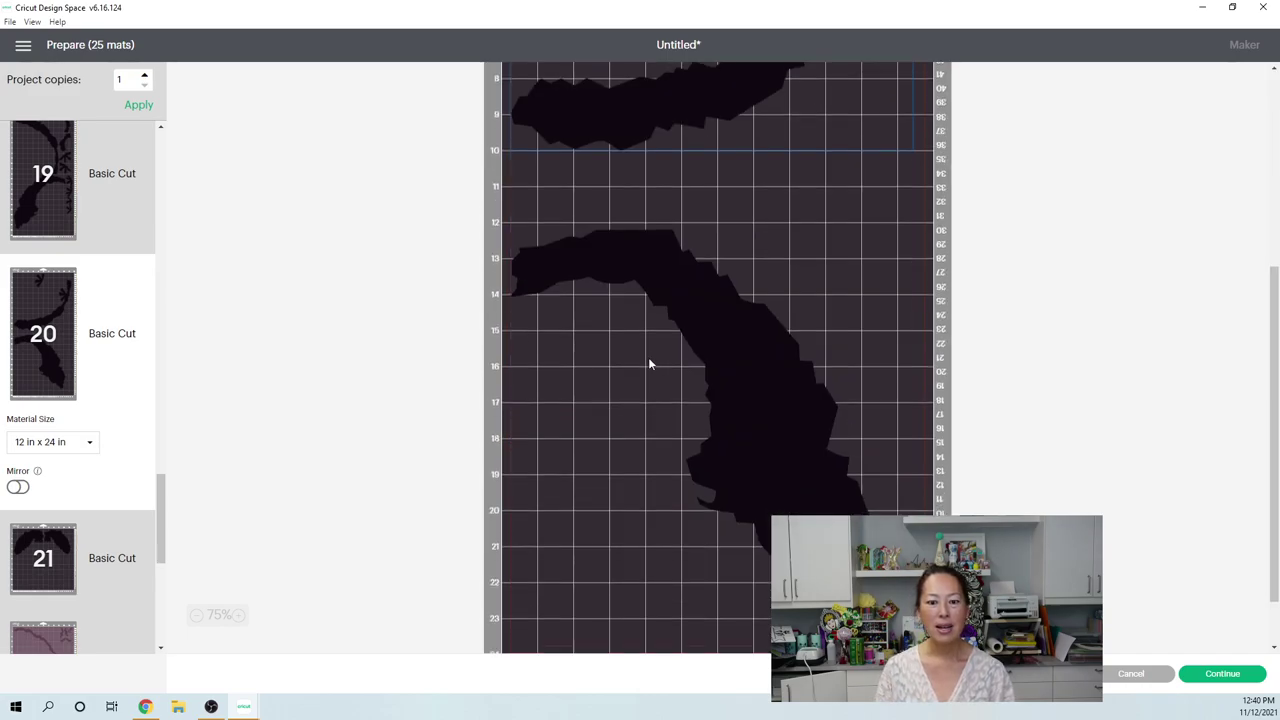
left_click_drag(694, 365, 740, 400)
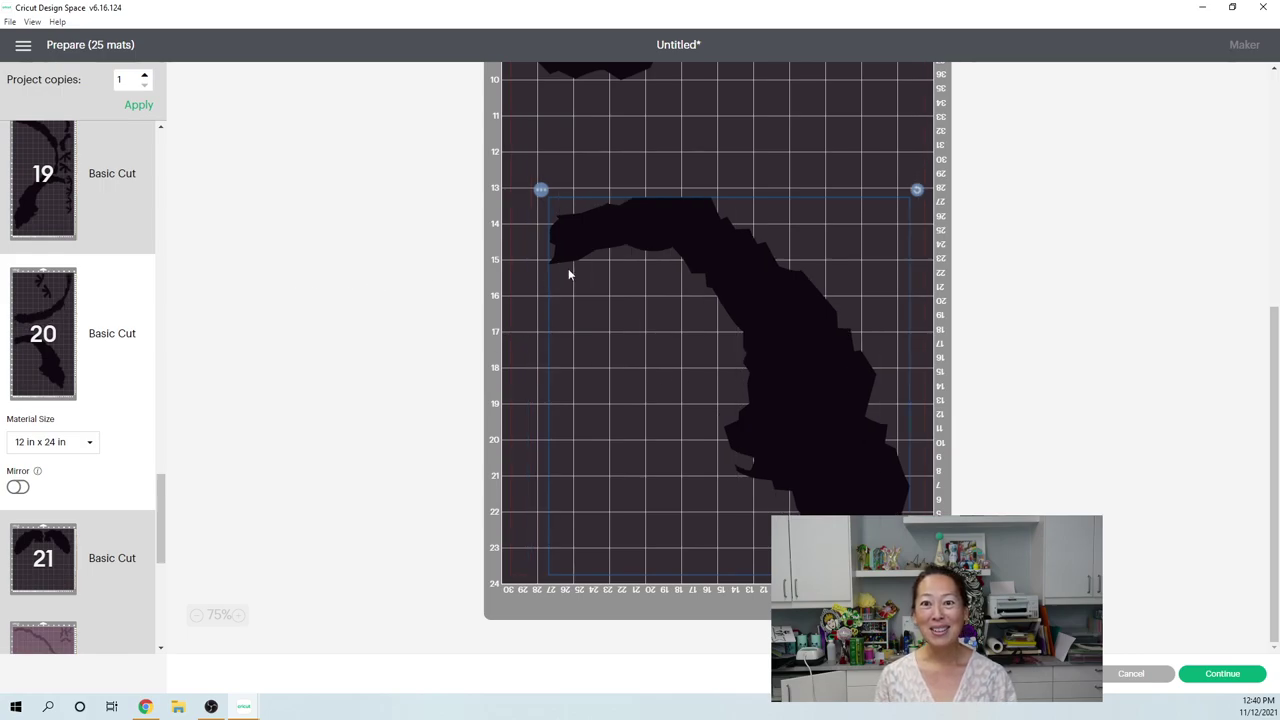